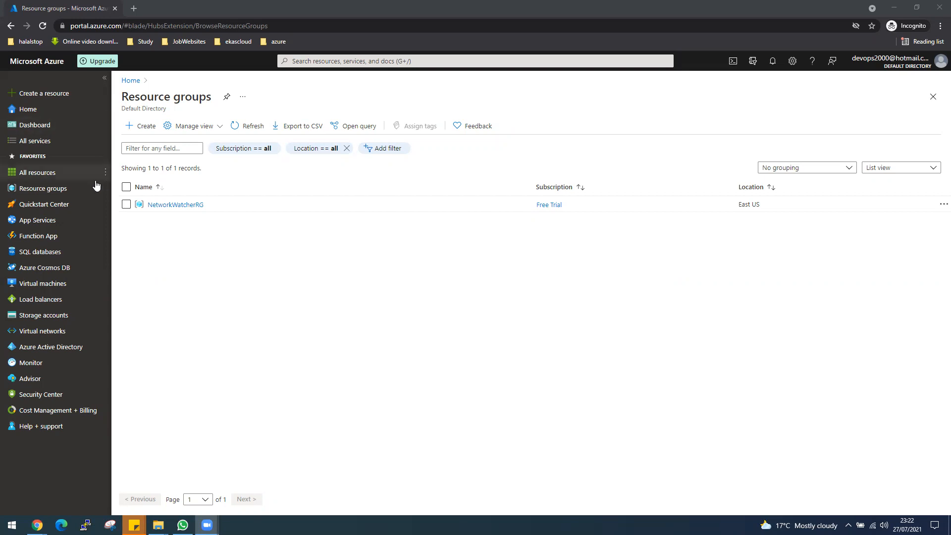
Refresh the resource group list and create resource group RGEastUS in (US) East US
left_click(309, 269)
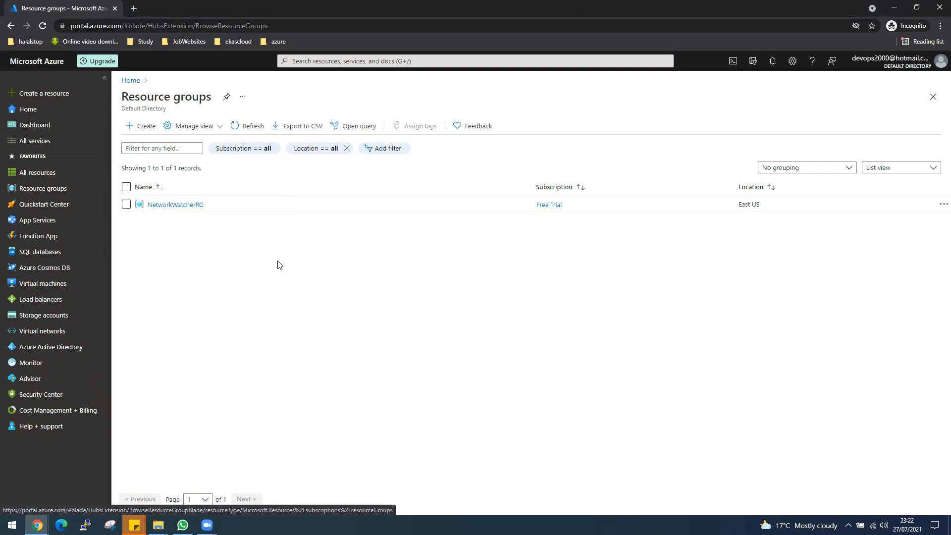
left_click(55, 190)
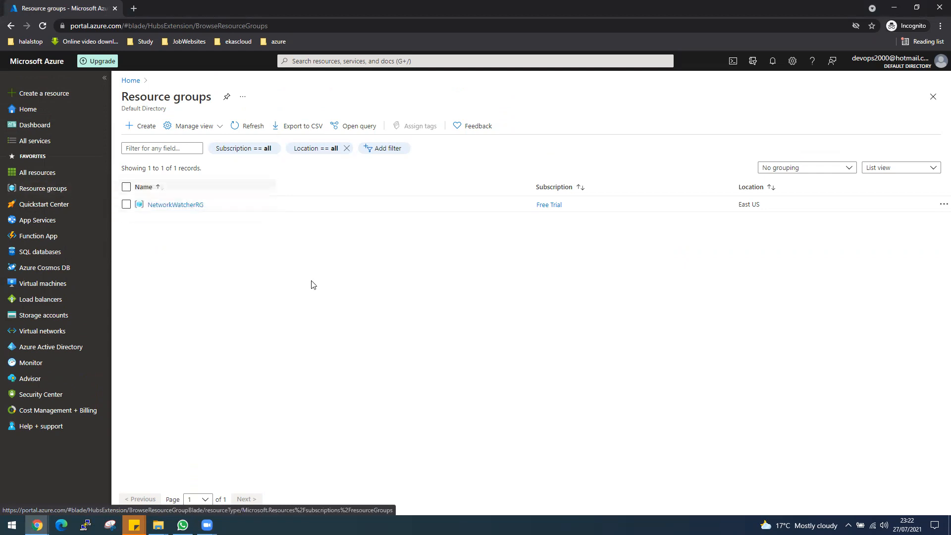
left_click(151, 129)
left_click(419, 221)
type("RGEastUS")
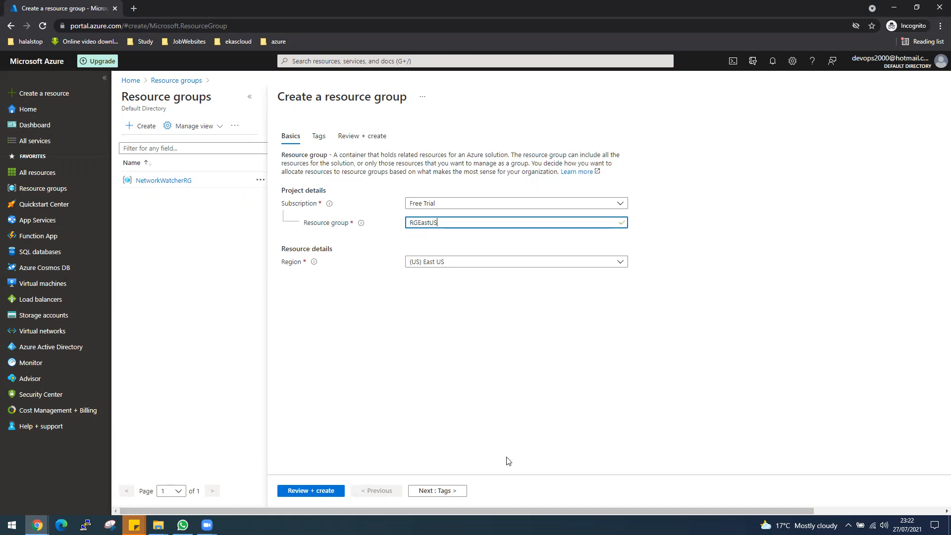
left_click(302, 491)
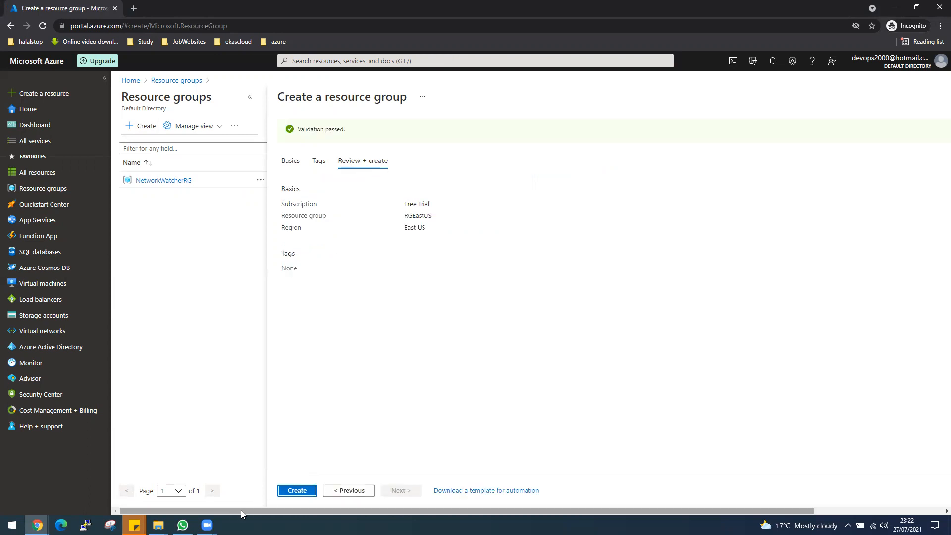
left_click(296, 490)
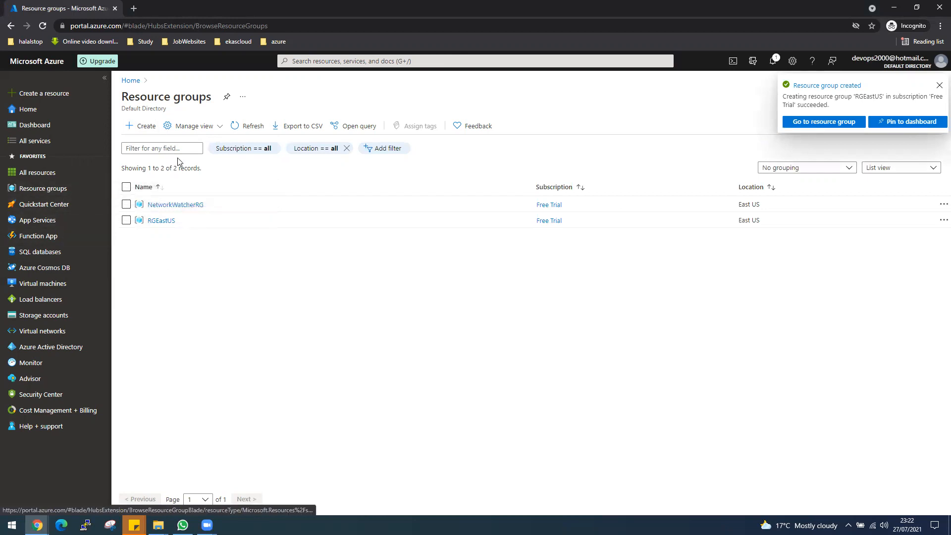
left_click(143, 126)
Set up resource group RGUKSouth in region (Europe) UK South and submit it for review
left_click(416, 226)
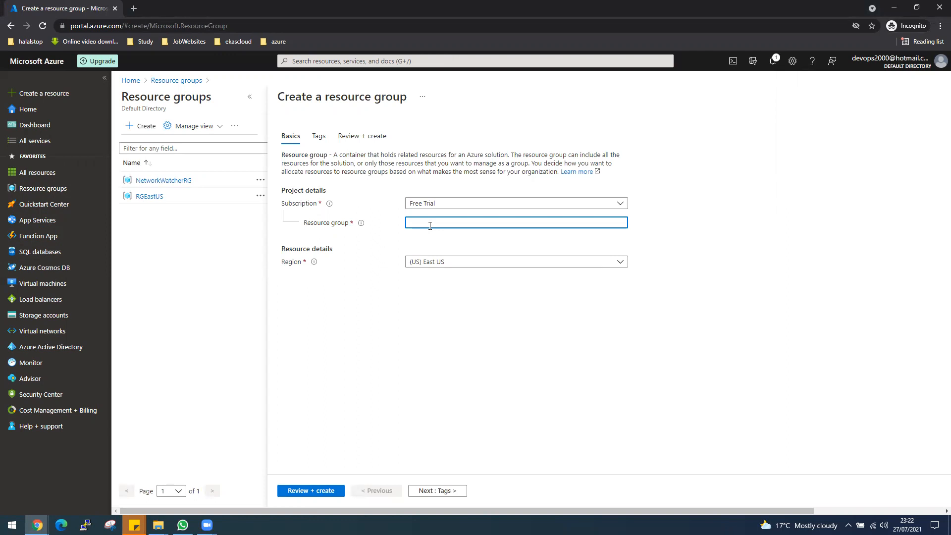
left_click(458, 263)
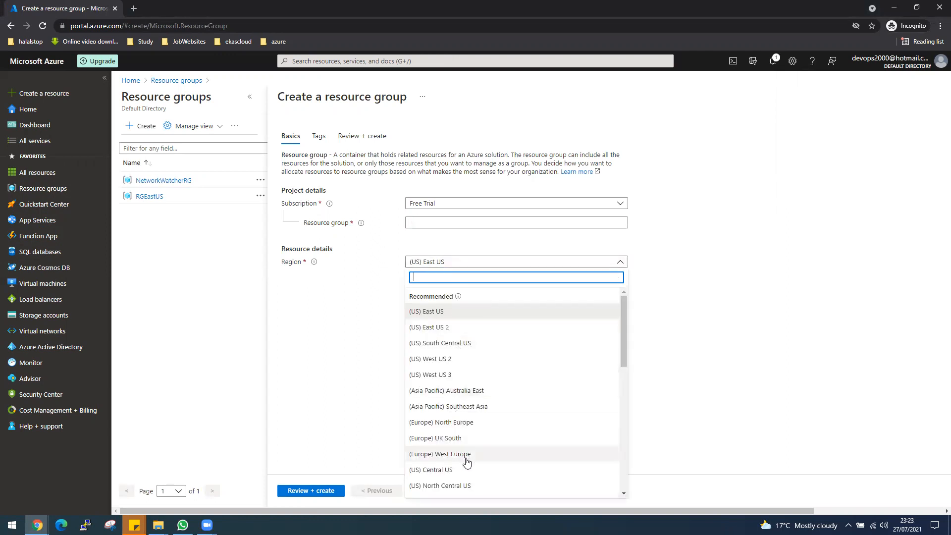
left_click(458, 438)
left_click(446, 222)
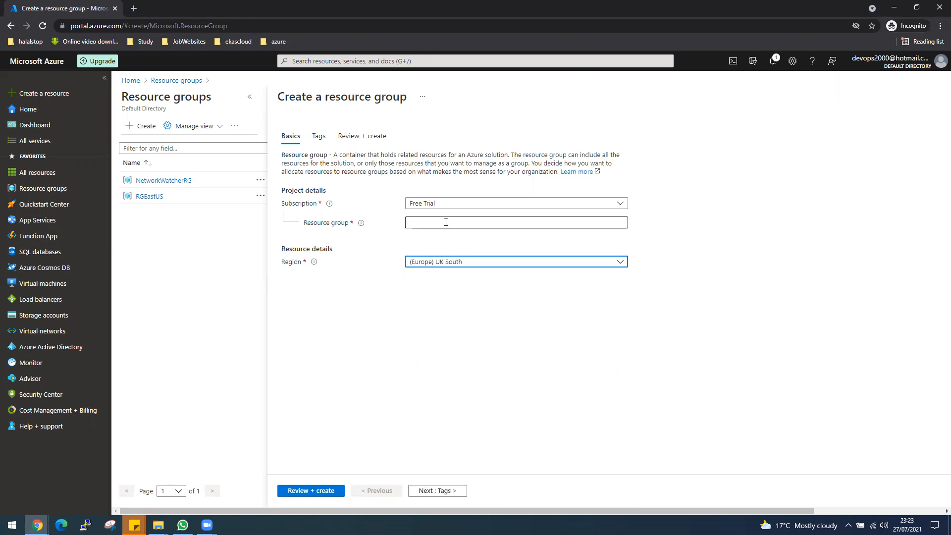
type("RGUKS")
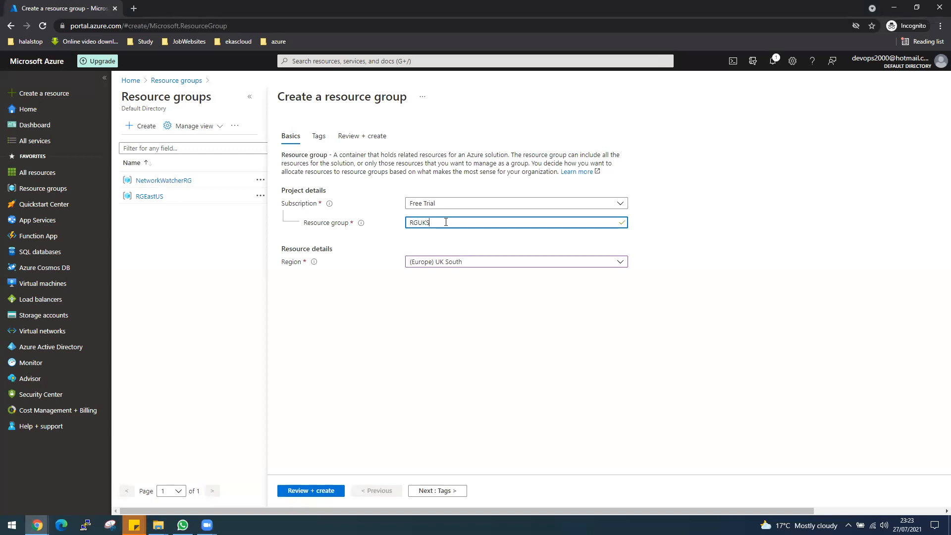
type("outh")
left_click(284, 492)
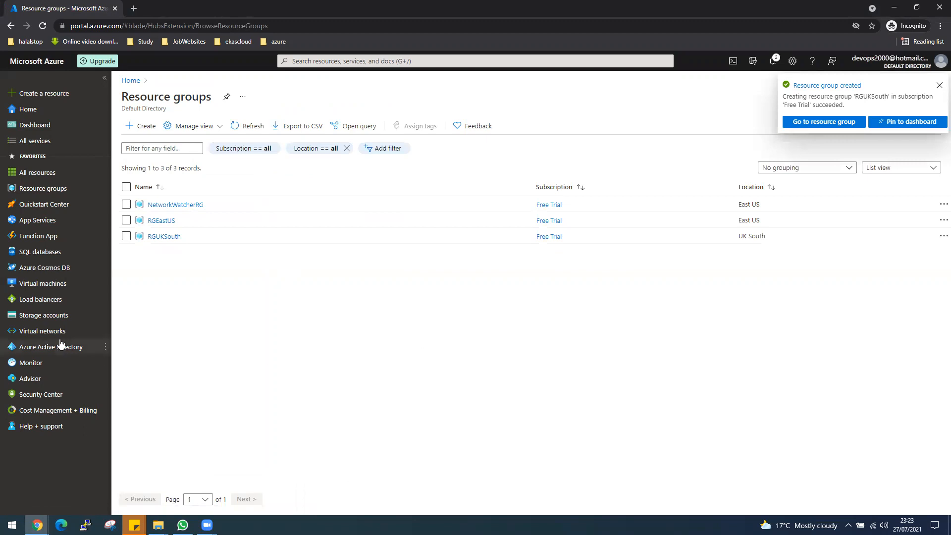
mouse_move(54, 334)
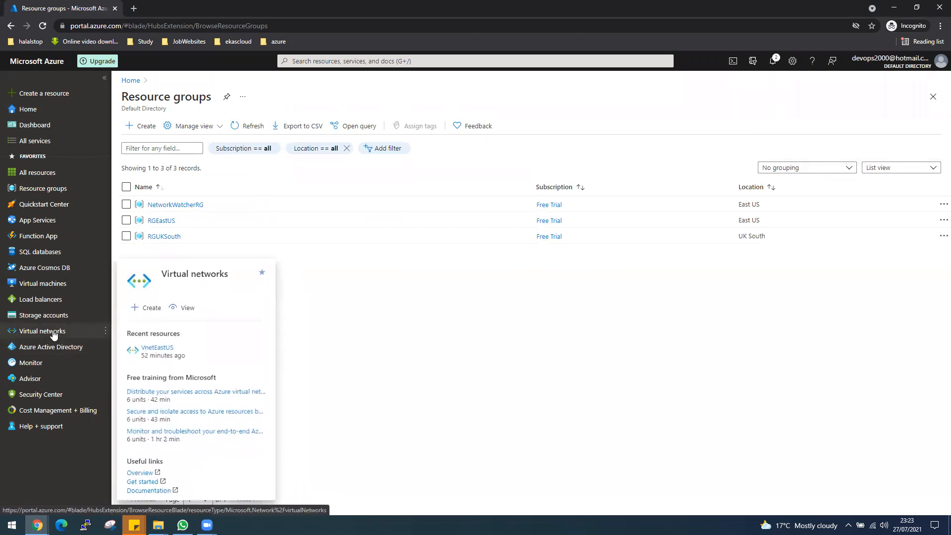
Create virtual network VnetEastUS in RGEastUS (East US) and open its overview page
left_click(54, 335)
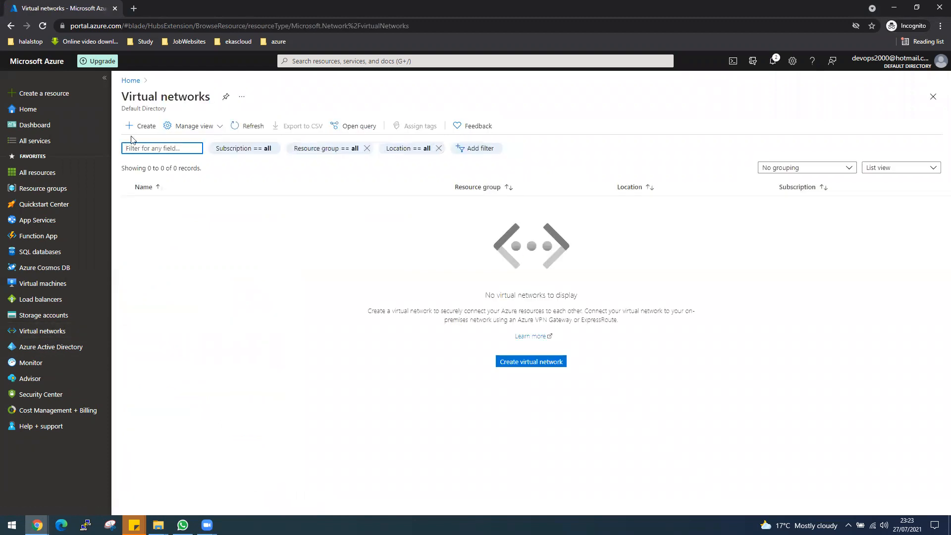
left_click(139, 126)
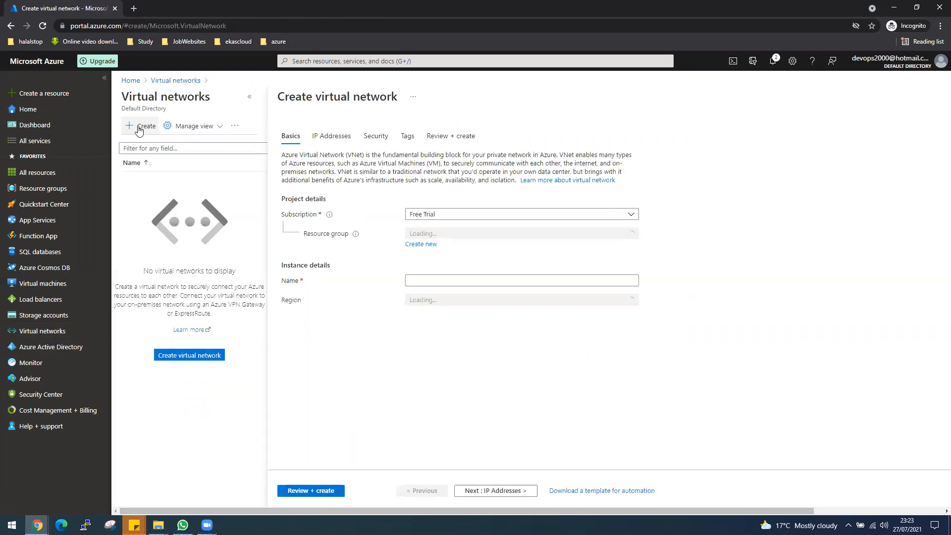
left_click(446, 237)
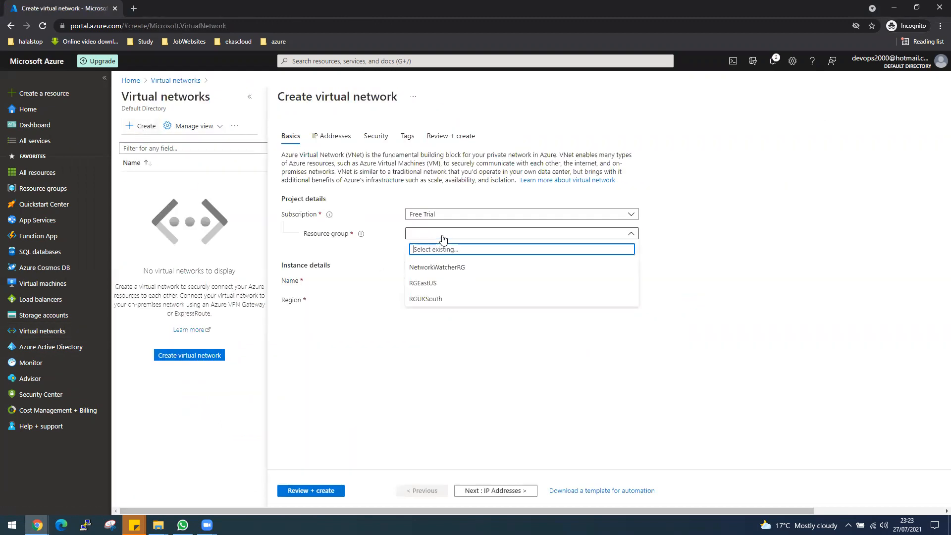
left_click(431, 283)
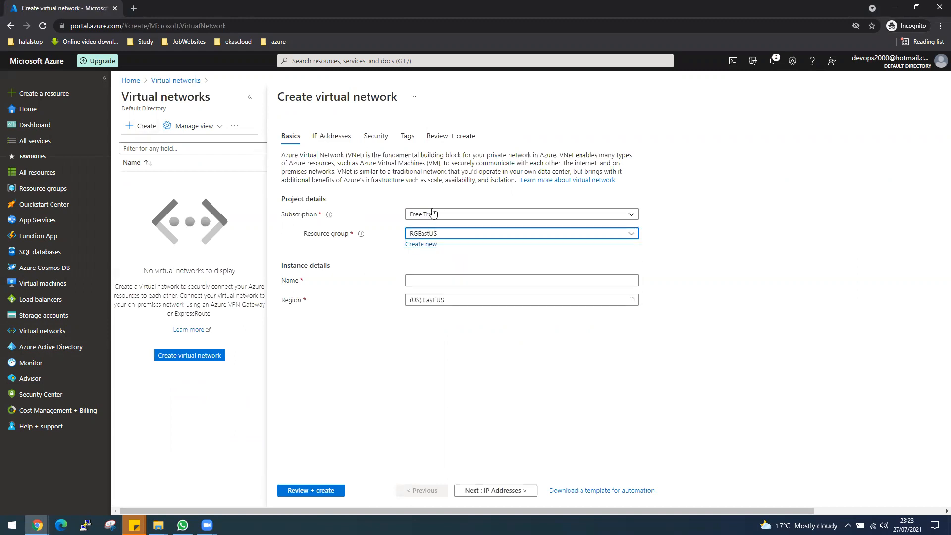
left_click(437, 283)
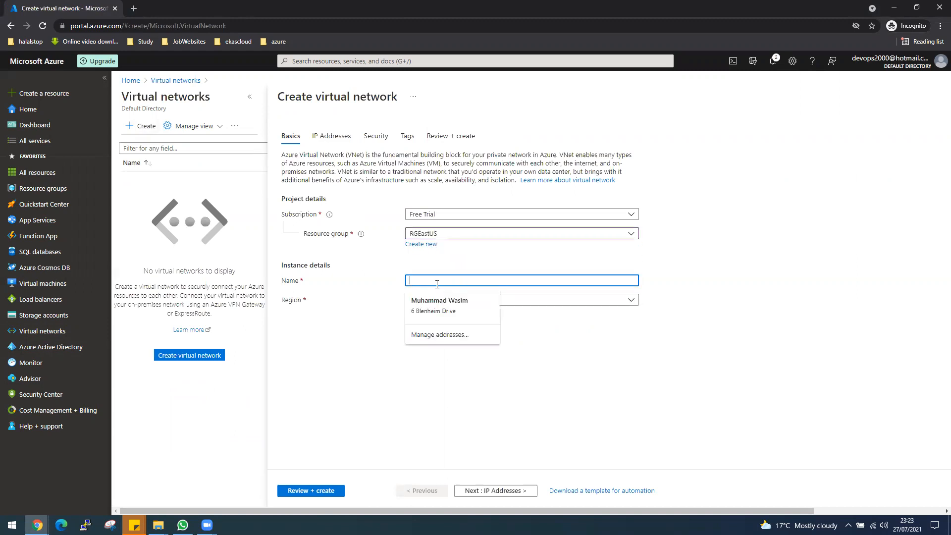
type("VnetEastUS")
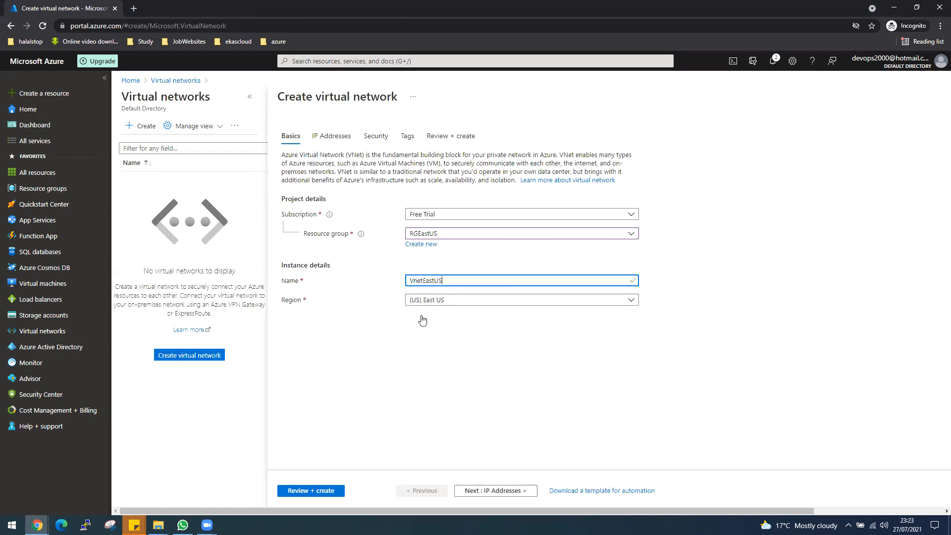
left_click(325, 490)
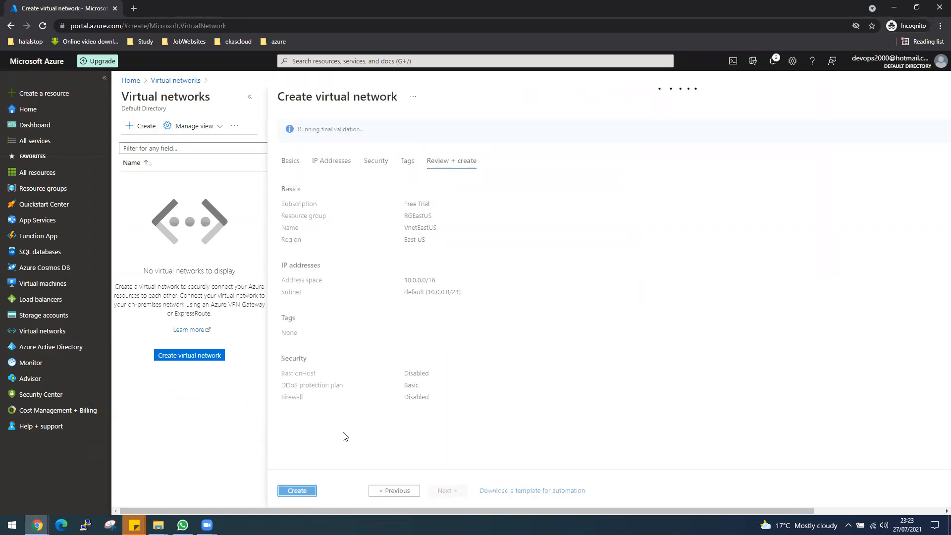
left_click(298, 491)
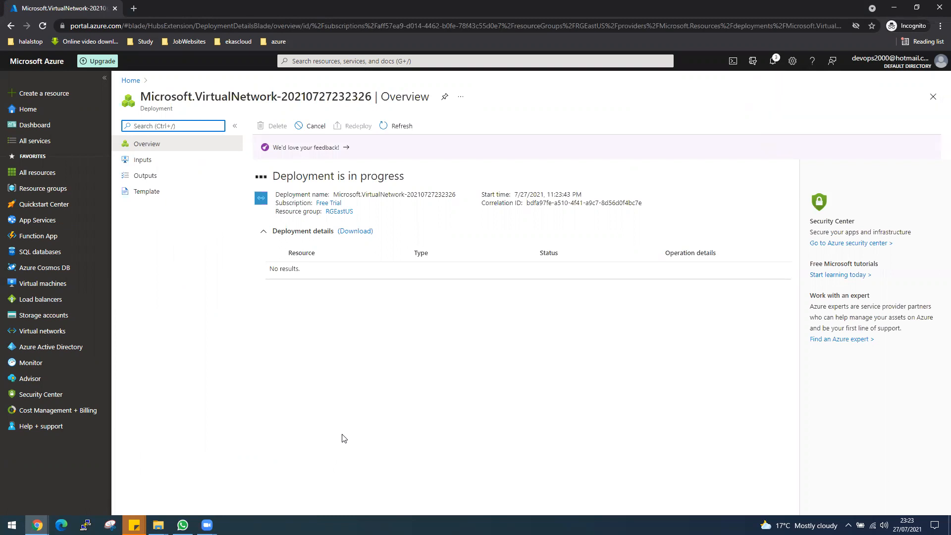
left_click(317, 271)
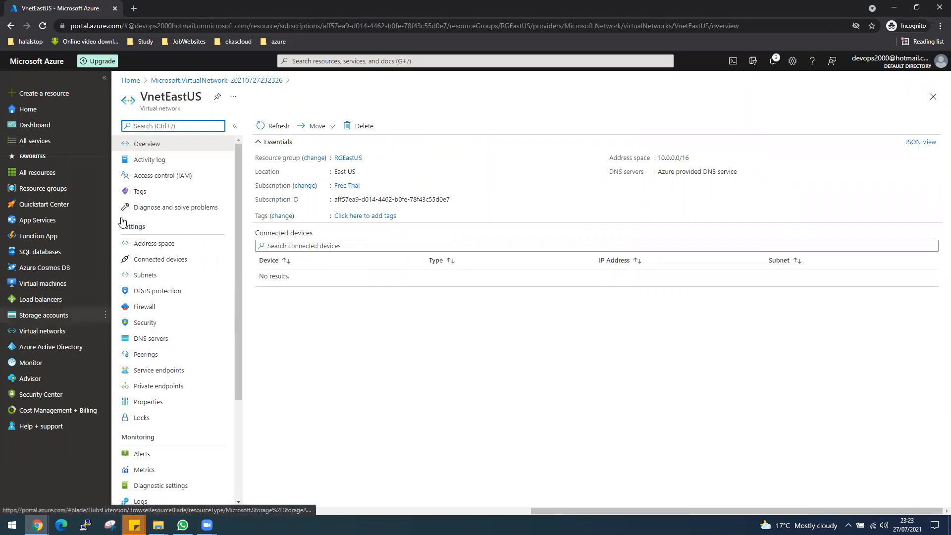
Find Network security groups via the NSG search and create NSGEastUS in RGEastUS, then open it
left_click(351, 64)
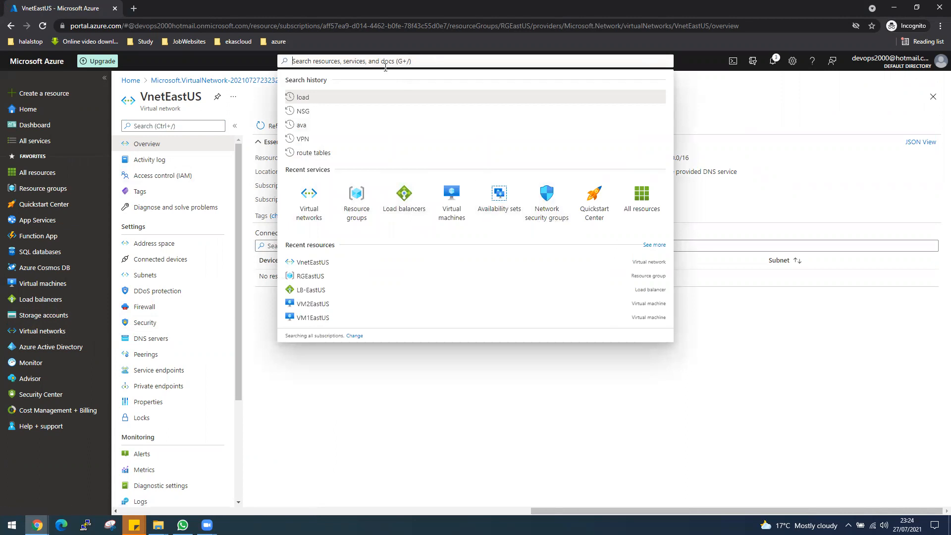
type("N")
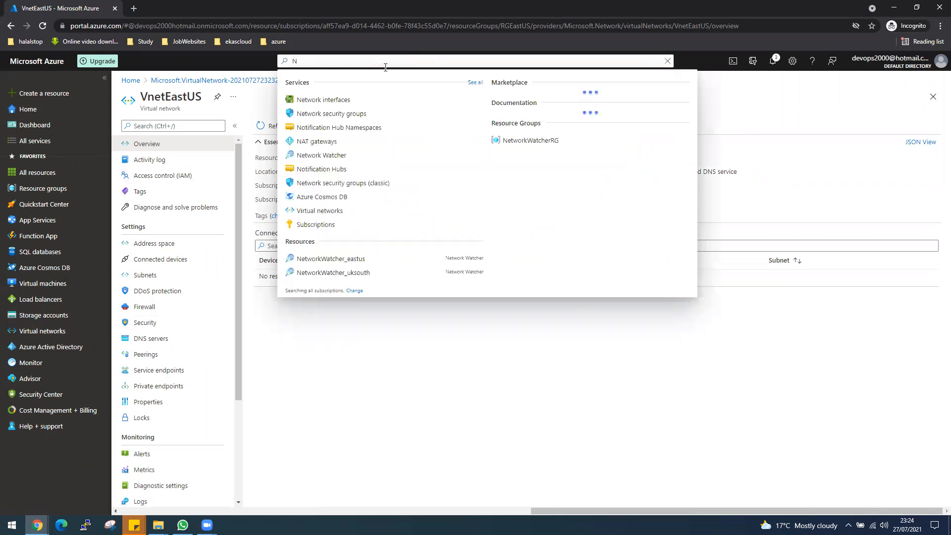
type("SG")
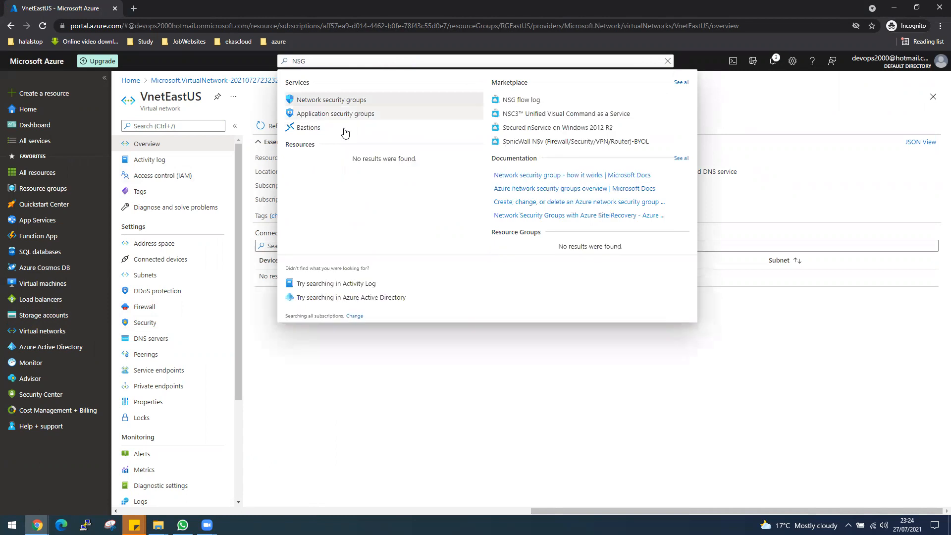
left_click(326, 104)
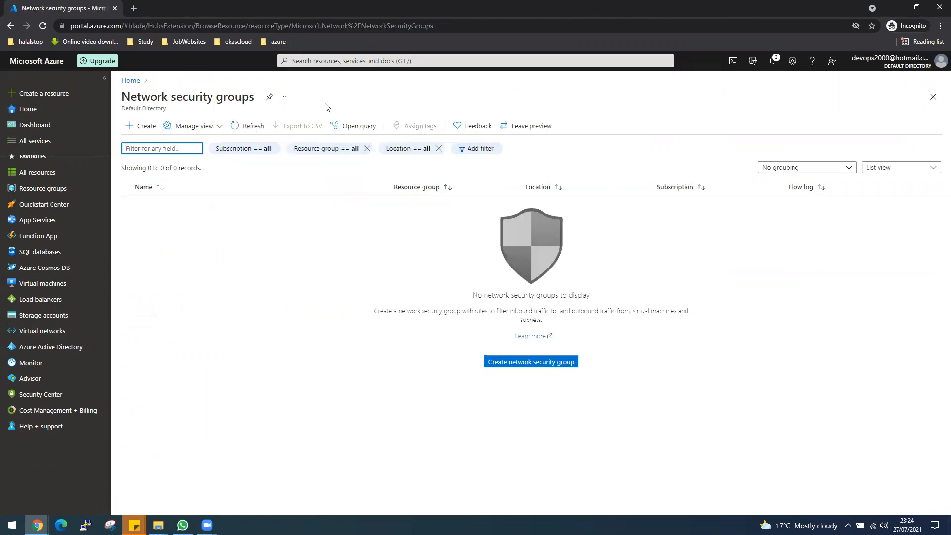
left_click(137, 127)
left_click(436, 192)
left_click(434, 243)
left_click(429, 236)
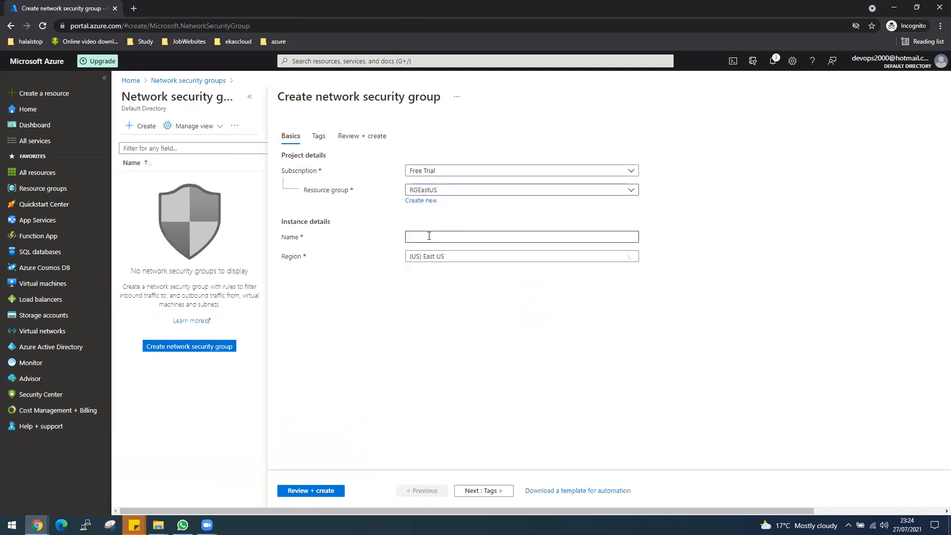
type("NSGEas")
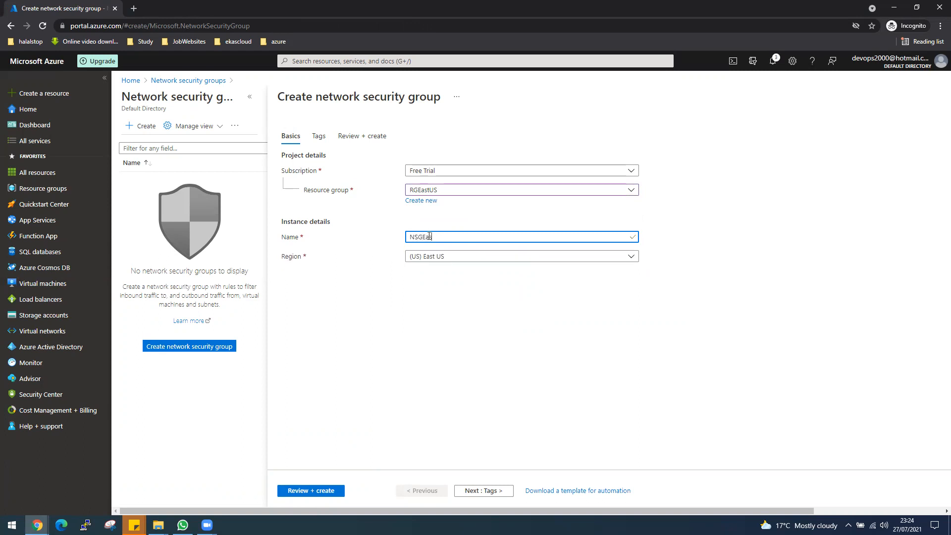
type("tUS")
left_click(317, 491)
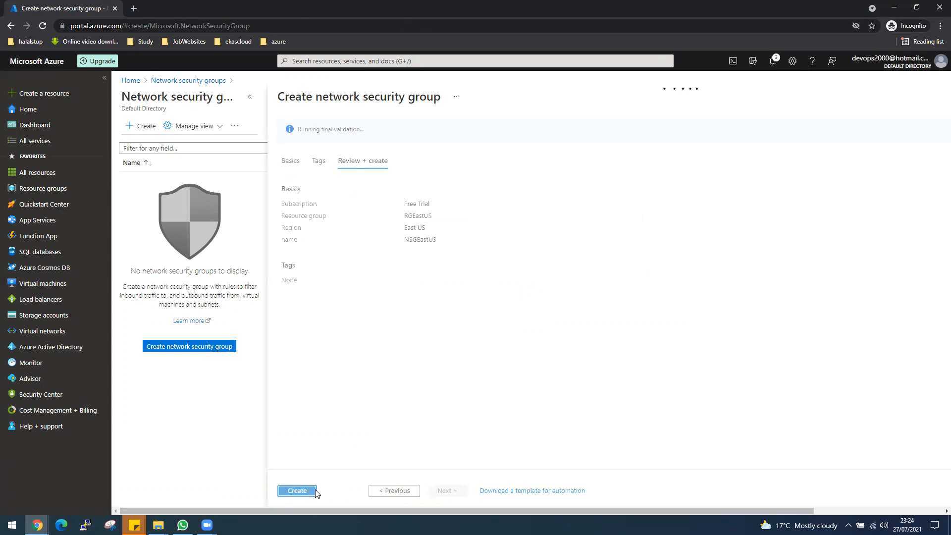
left_click(300, 491)
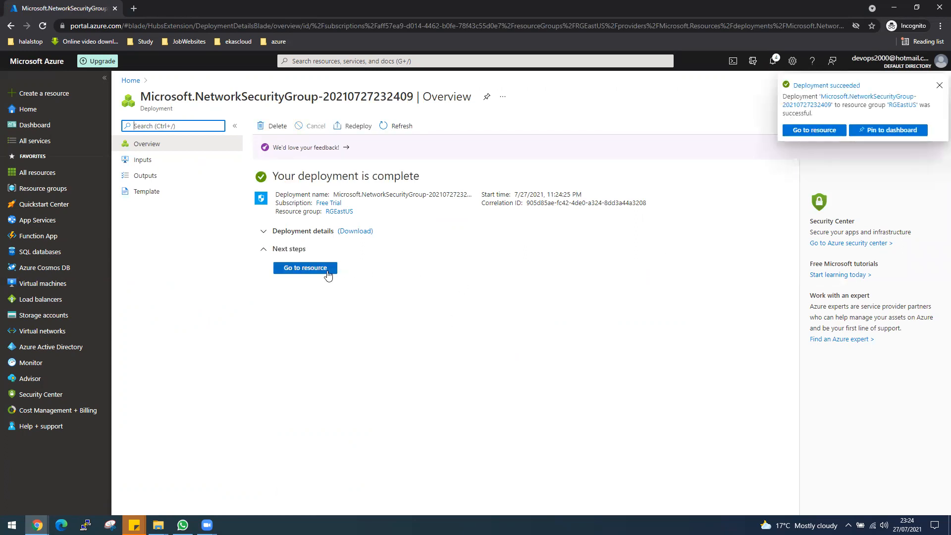
left_click(327, 272)
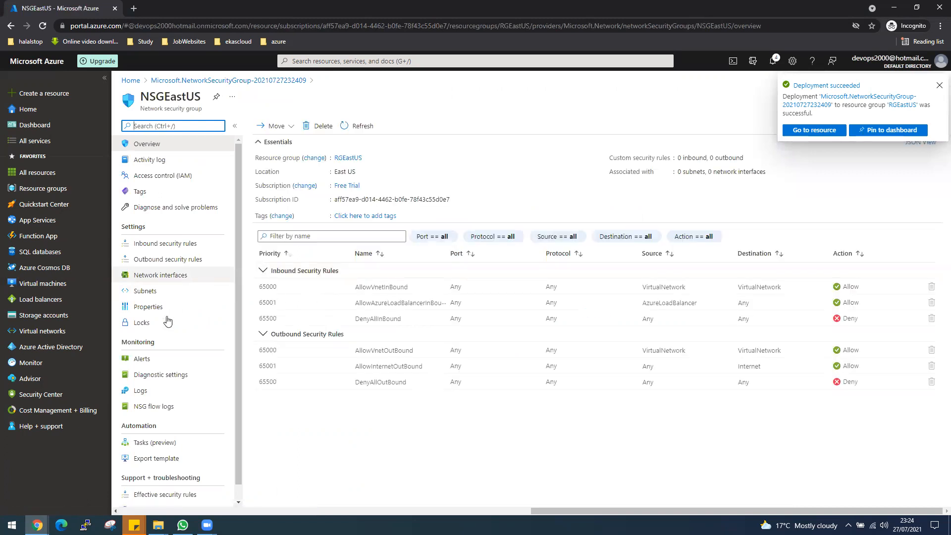
Add inbound rule AllowAll to NSGEastUS with destination port ranges * at priority 100
left_click(186, 248)
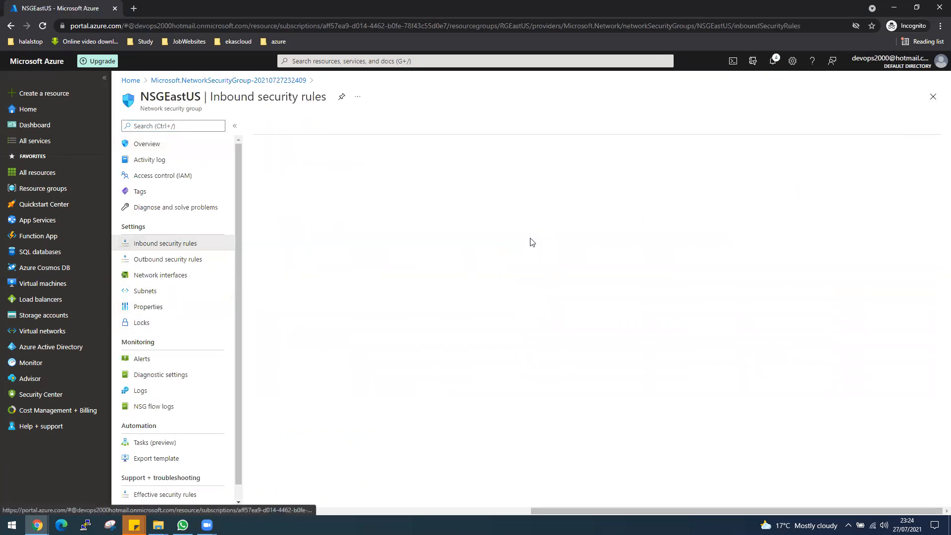
left_click(262, 126)
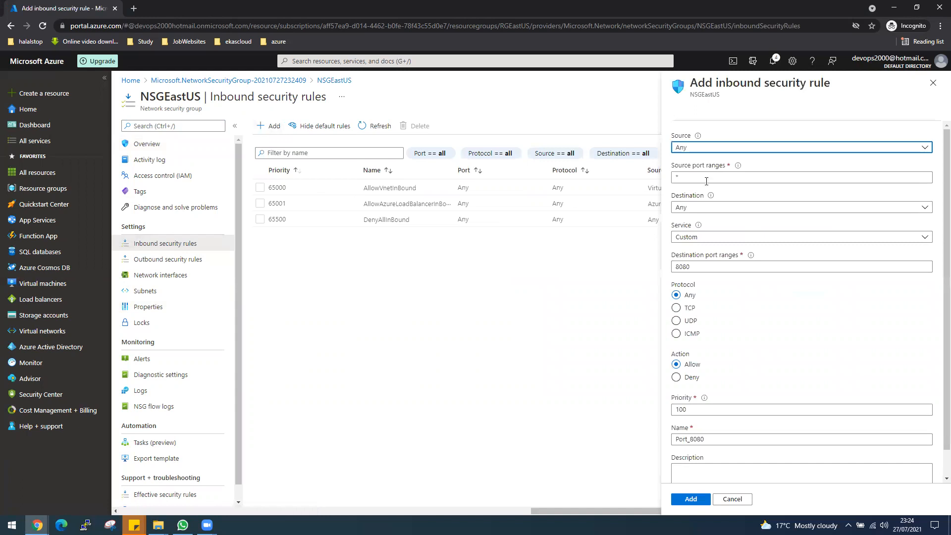
left_click_drag(701, 266, 673, 268)
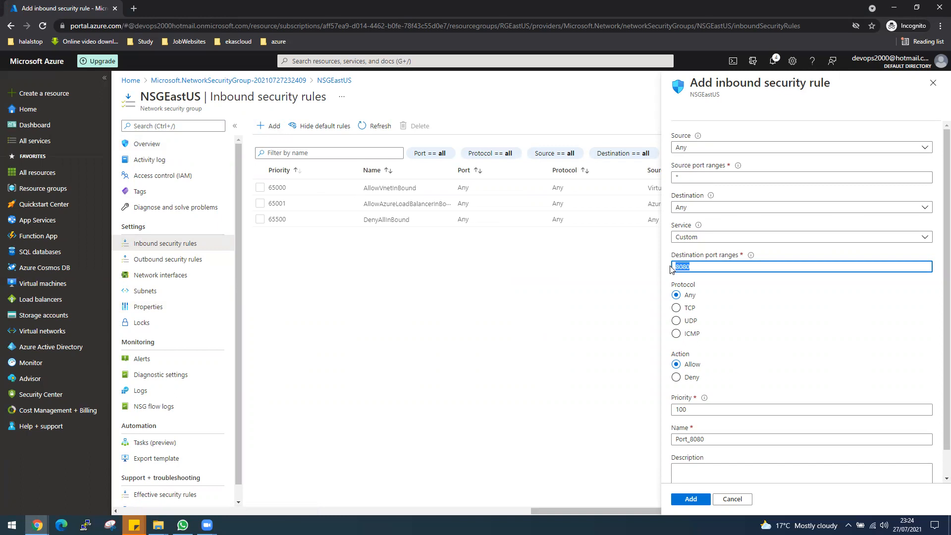
type("*")
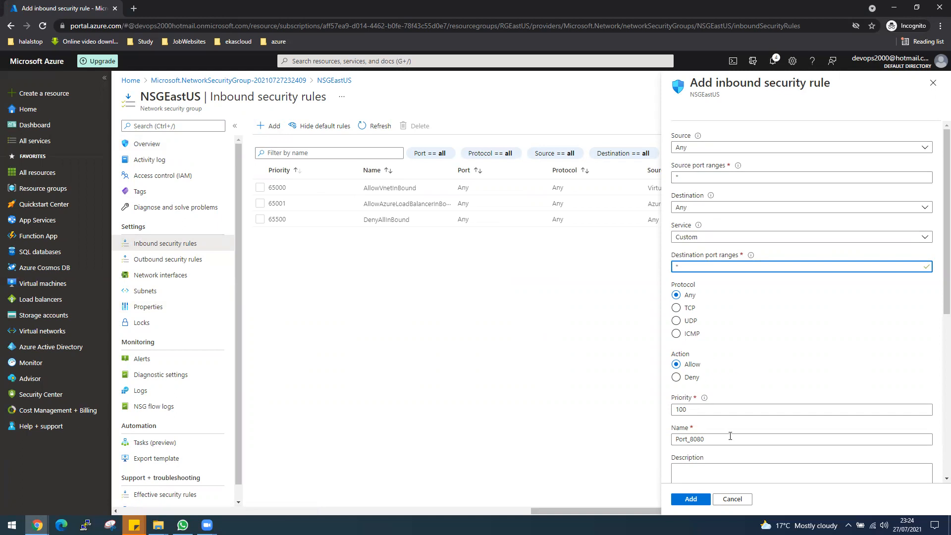
scroll(730, 436, "down", 1)
left_click_drag(703, 390, 677, 389)
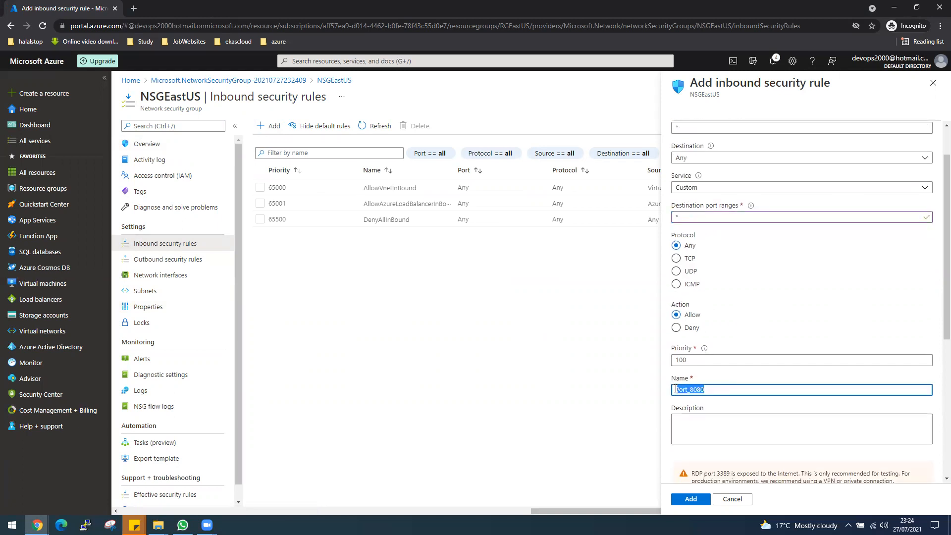
type("A")
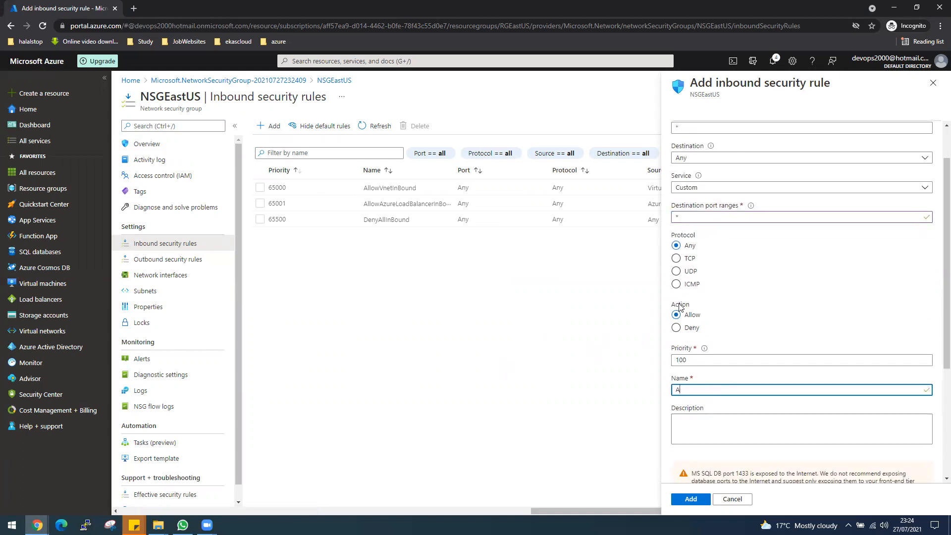
type("llowAll")
left_click(691, 500)
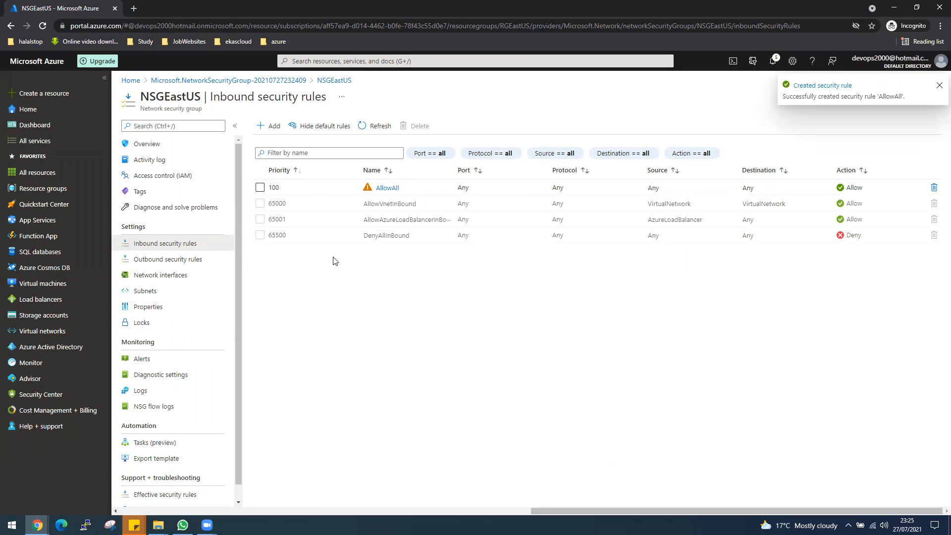
Associate NSGEastUS with the default subnet of VnetEastUS, then go to Virtual machines
left_click(159, 292)
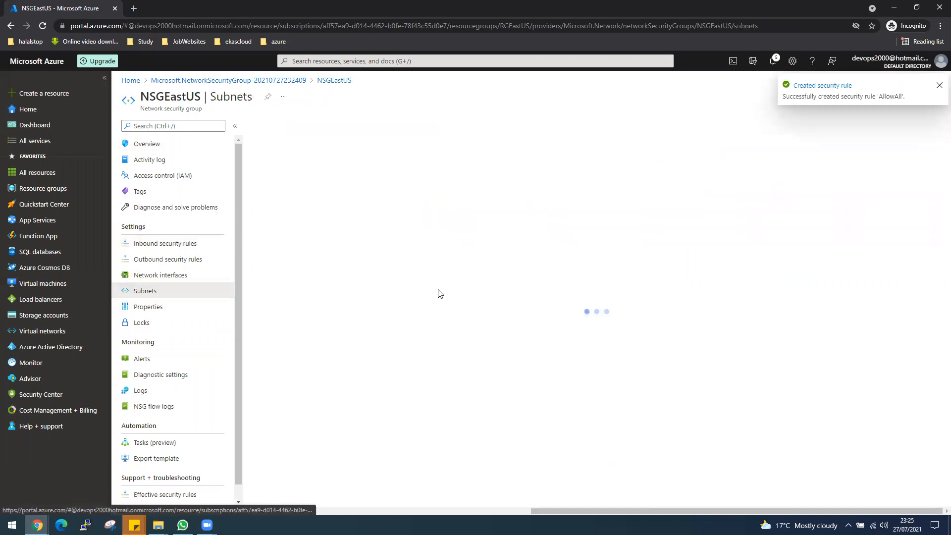
left_click(275, 126)
left_click(783, 135)
left_click(707, 183)
left_click(692, 168)
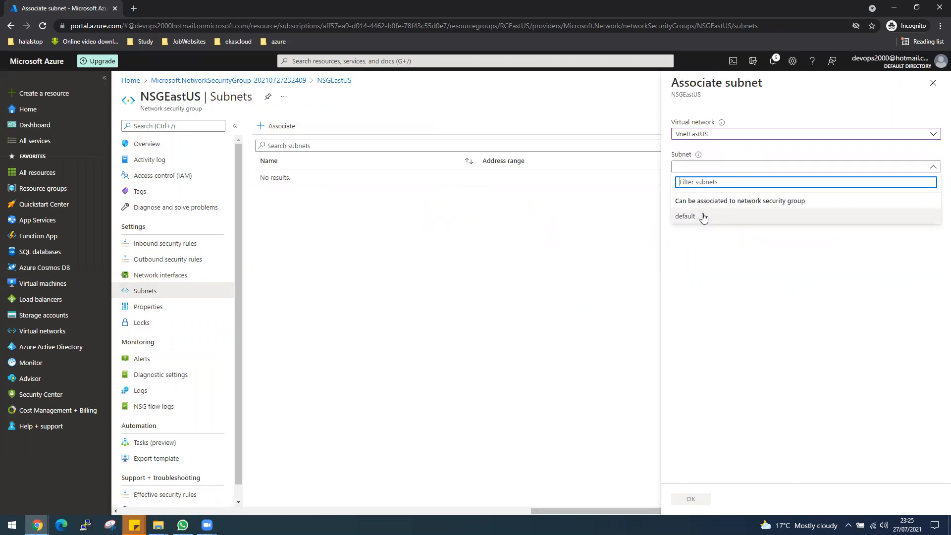
left_click(698, 222)
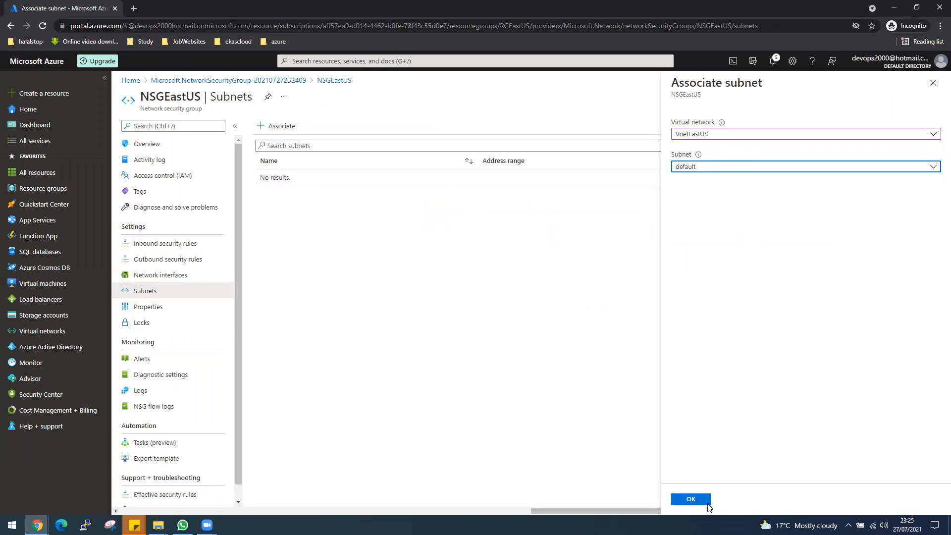
left_click(709, 503)
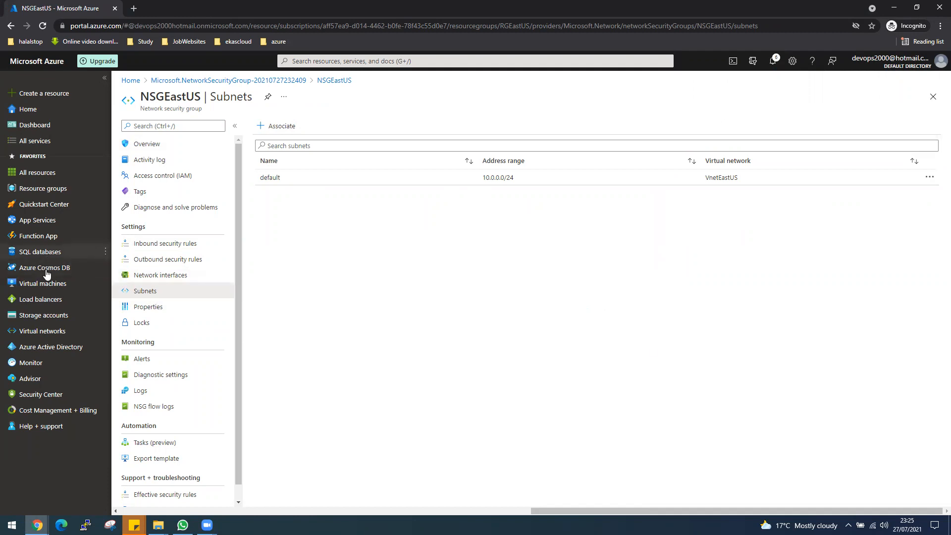
left_click(48, 289)
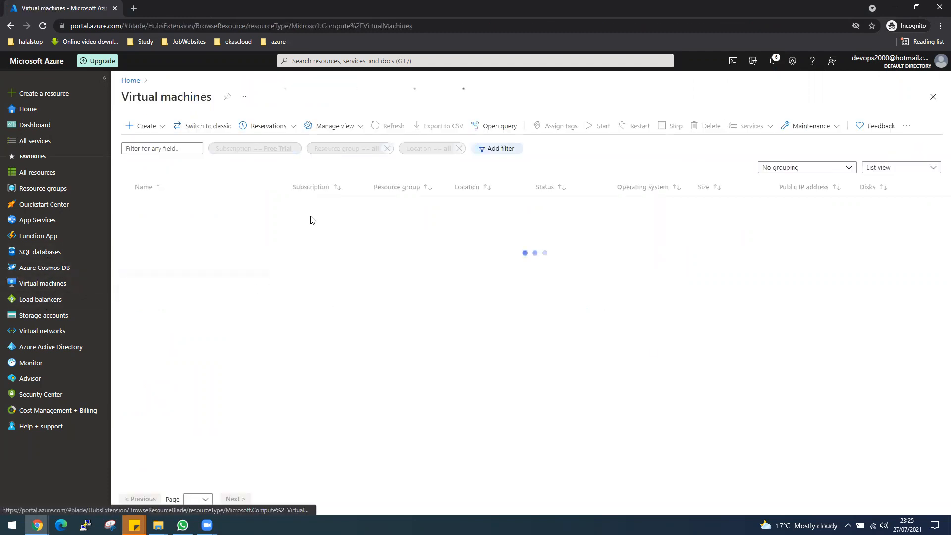
Start a new virtual machine from Create > Virtual machine
left_click(142, 126)
left_click(159, 144)
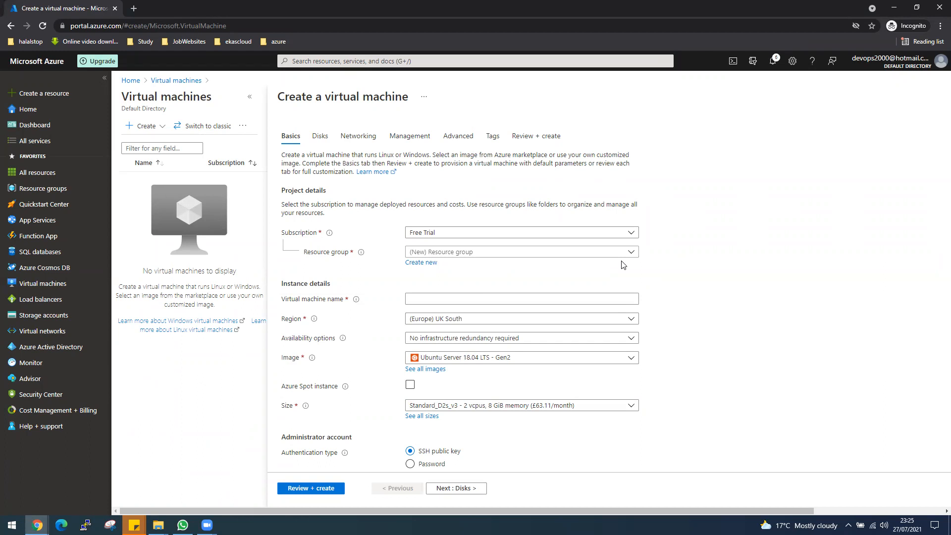
Place the new virtual machine in resource group RGEastUS
scroll(673, 276, "down", 1)
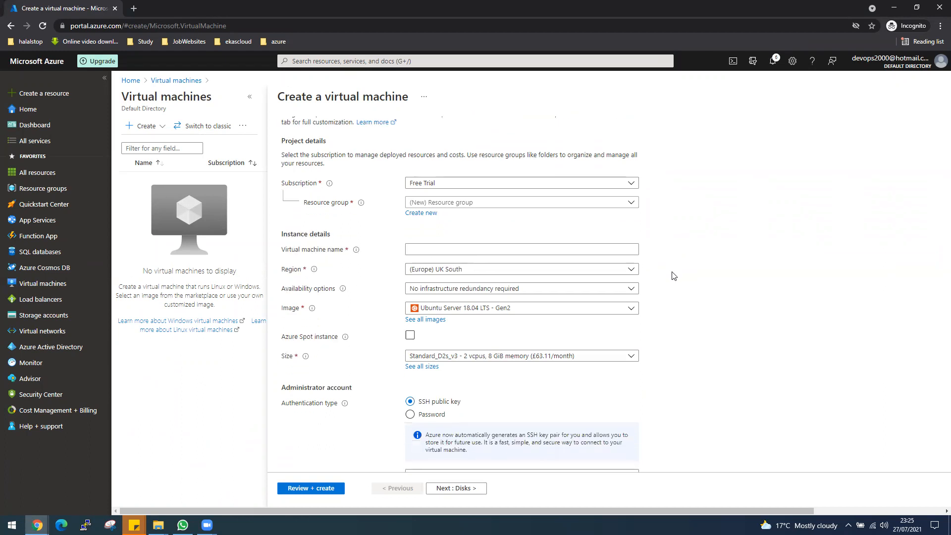
left_click(467, 202)
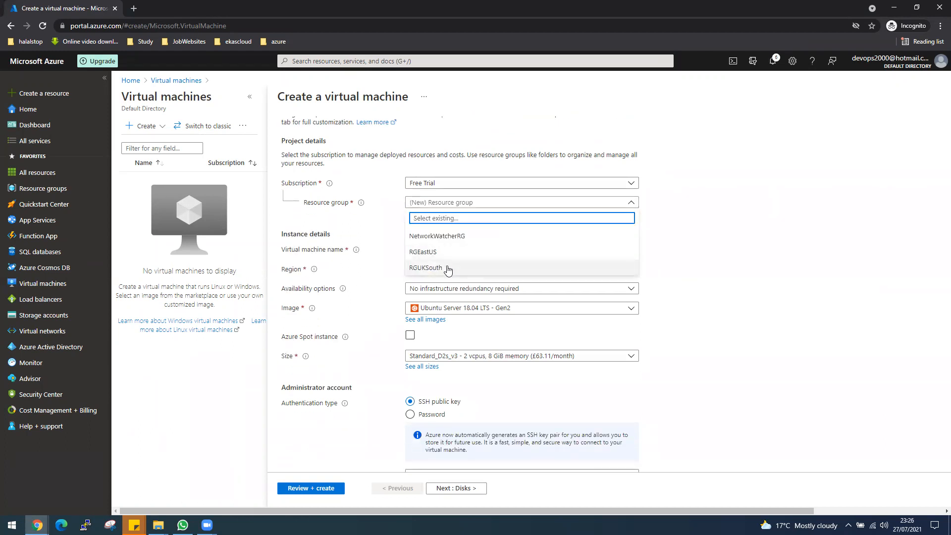
left_click(428, 252)
Name the virtual machine VM-Windows-EastUS, correcting the typos in the name
left_click(417, 245)
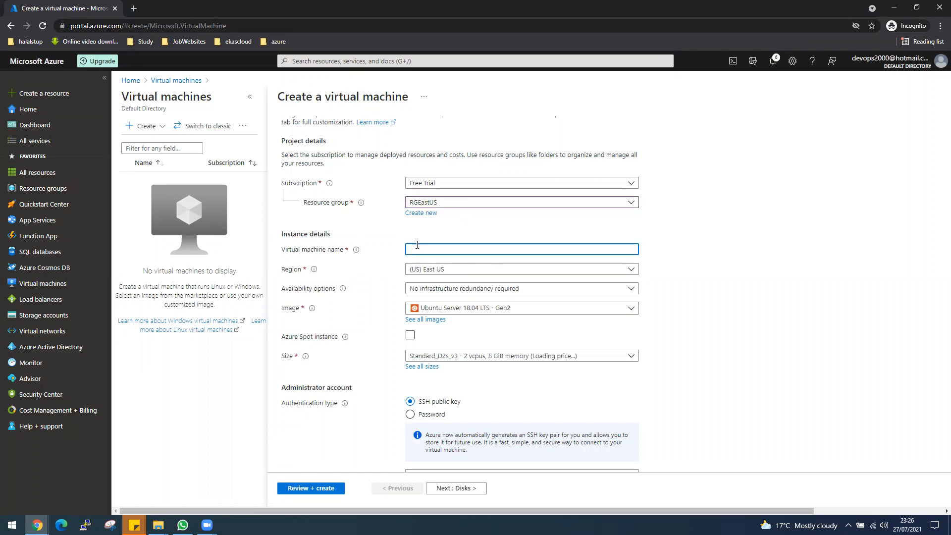
type("Window")
key("BackSpace")
key("BackSpace")
key("BackSpace")
key("BackSpace")
key("BackSpace")
key("BackSpace")
key("BackSpace")
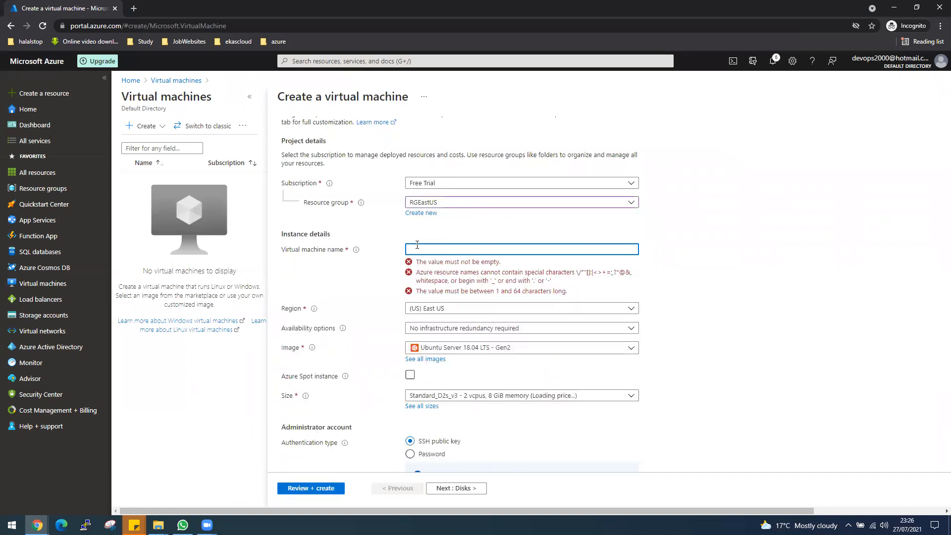
type("VMwindows")
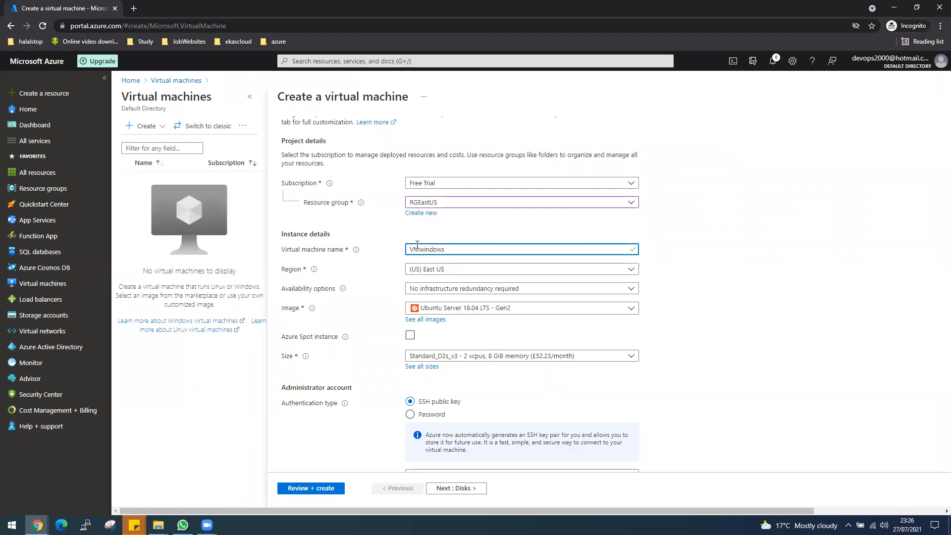
type("ES")
type("s")
type("tU")
type("S")
left_click(419, 249)
type("-")
left_click(447, 249)
type("-")
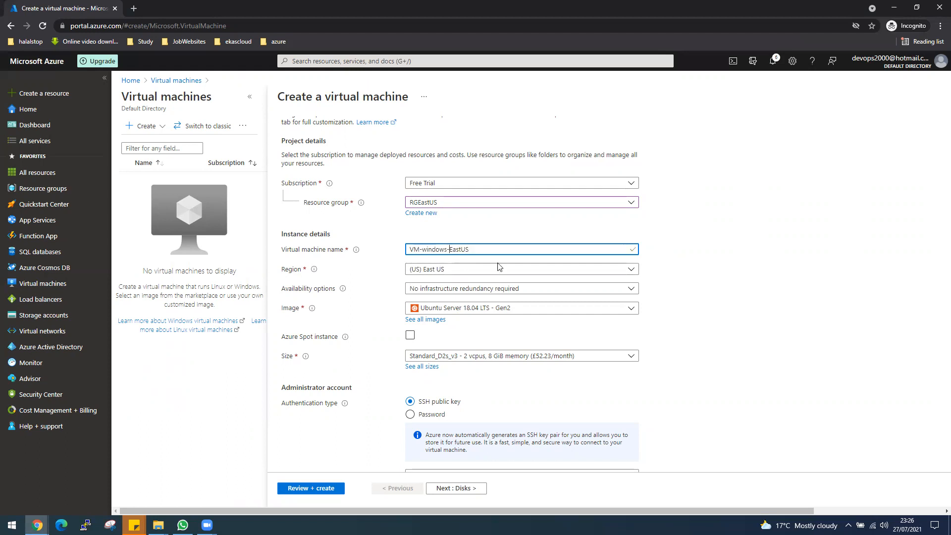
left_click(426, 252)
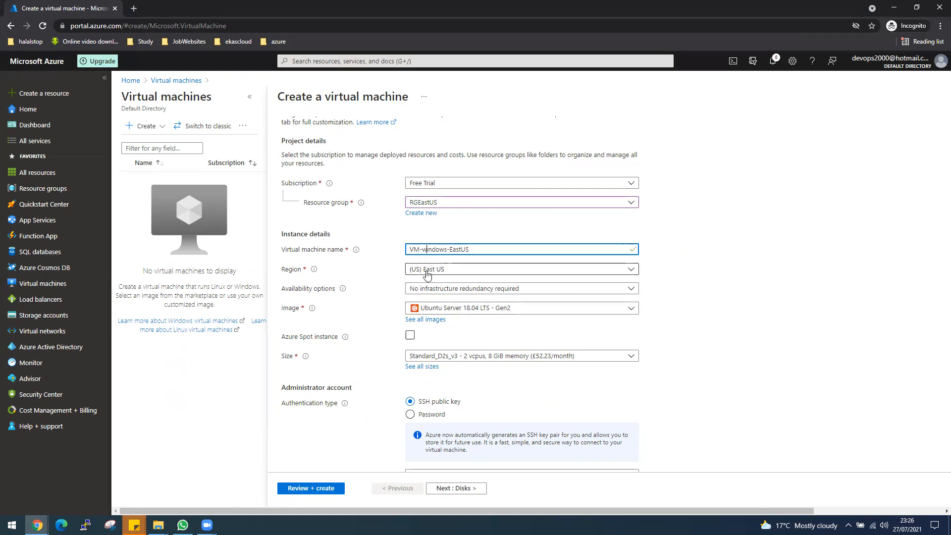
key("BackSpace")
type("W")
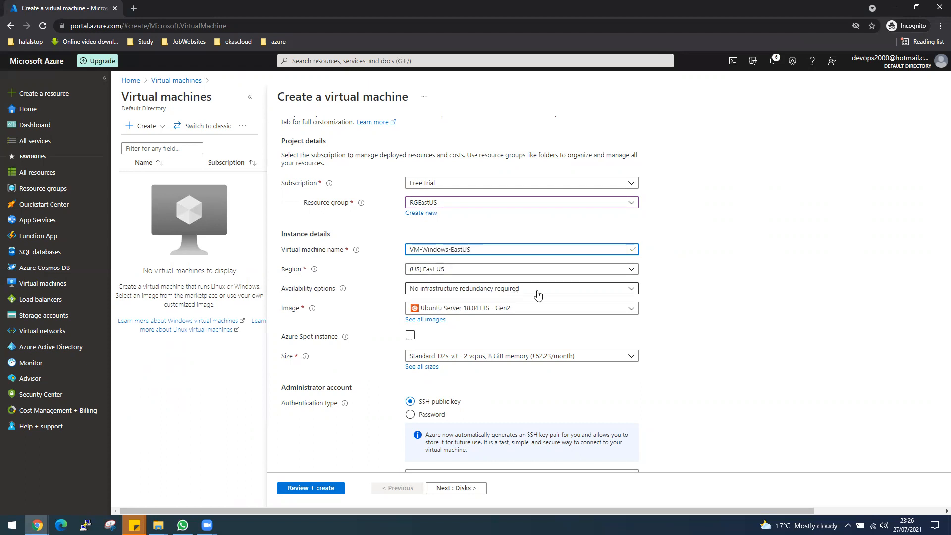
Choose the Windows Server 2019 Datacenter - Gen2 image for the VM
left_click(574, 308)
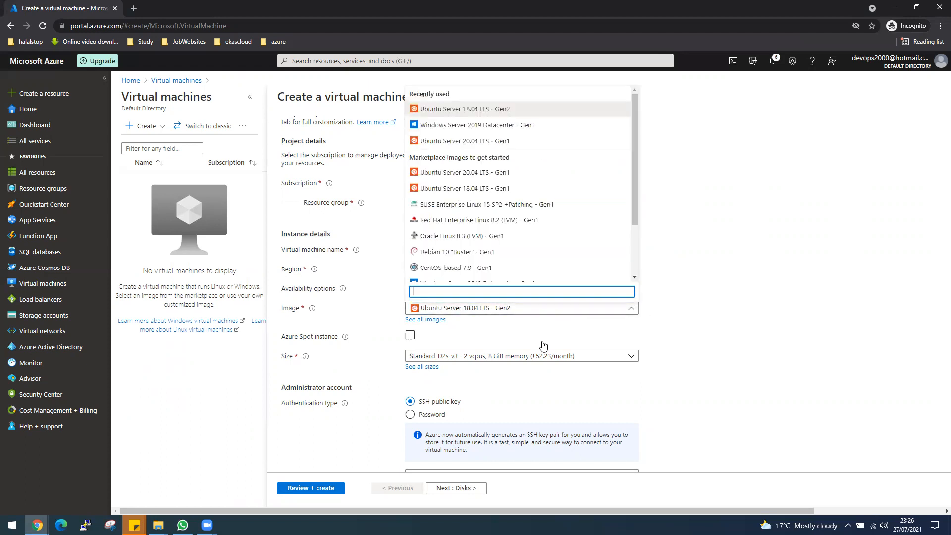
left_click(536, 126)
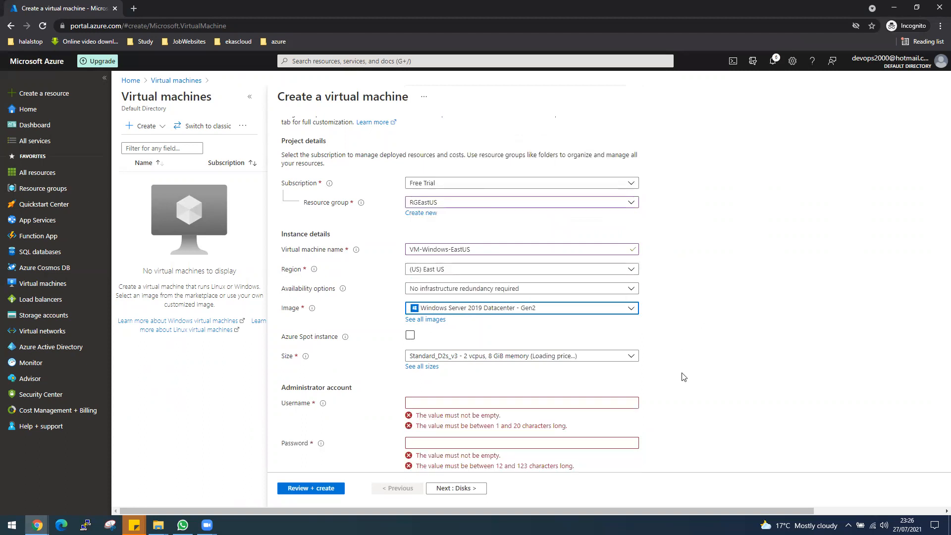
scroll(684, 378, "down", 1)
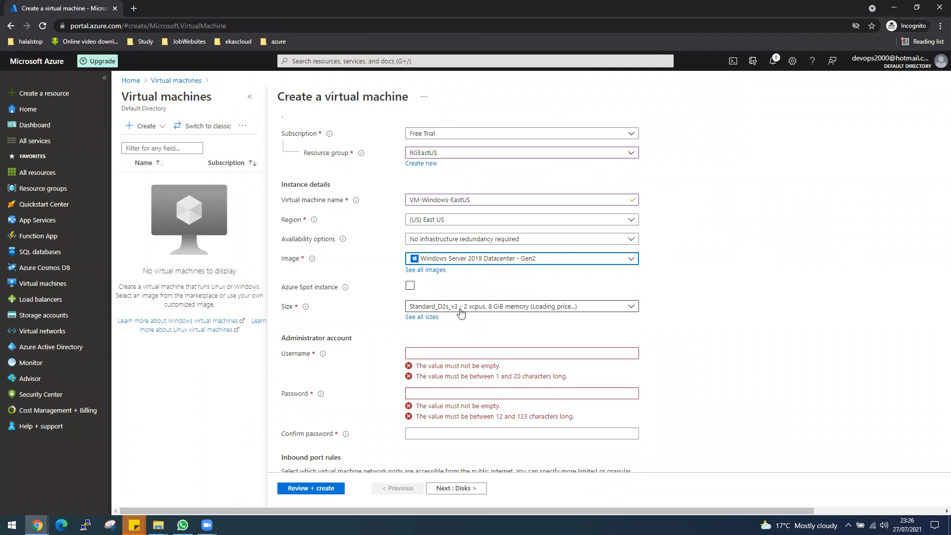
Enter administrator username desktop with a confirmed password and set public inbound ports to None
left_click(444, 353)
type("des")
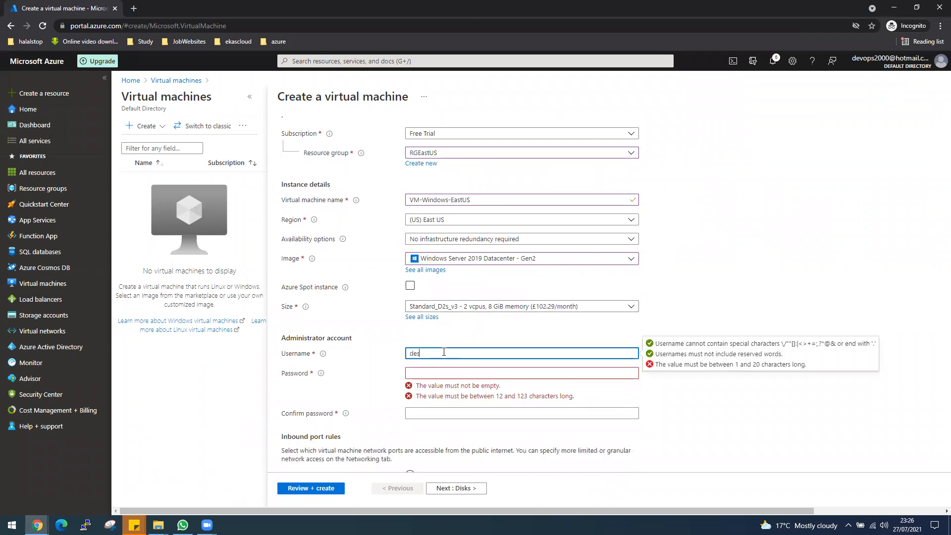
type("ktop")
key("Tab")
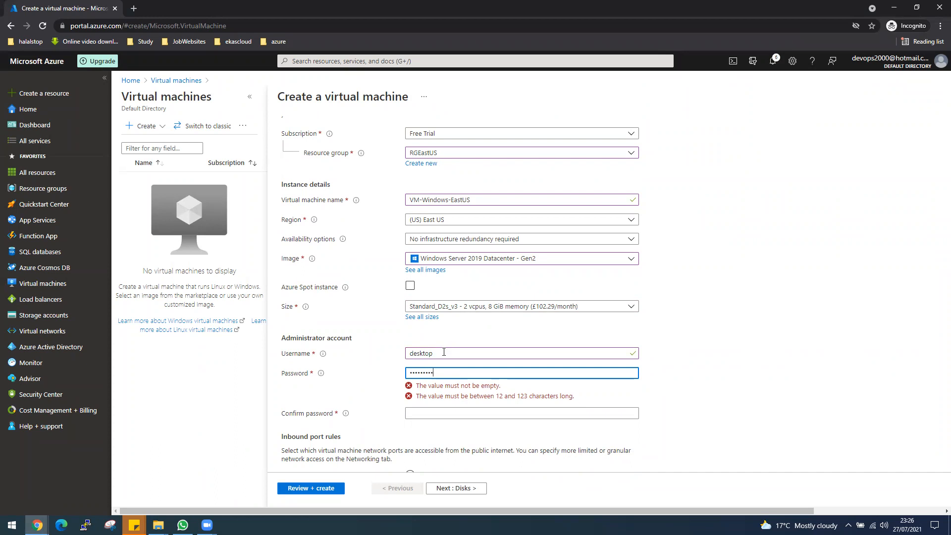
key("Tab")
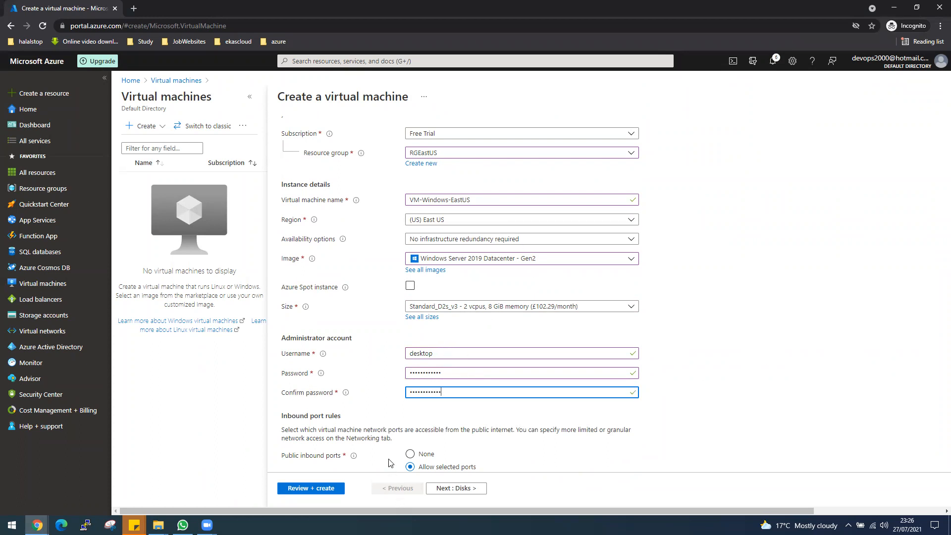
scroll(421, 441, "down", 1)
left_click(427, 407)
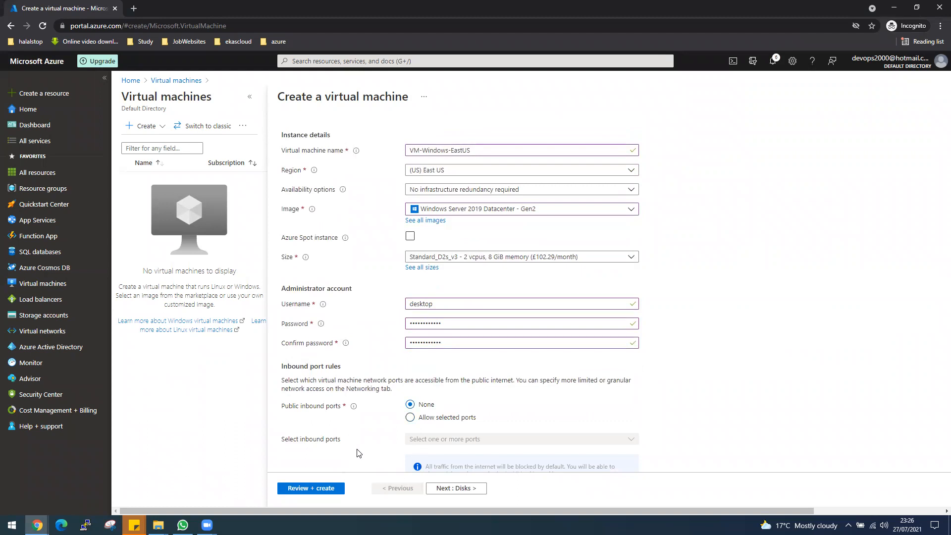
Disable boot diagnostics on the Management tab and deploy VM-Windows-EastUS via Review + create
left_click(444, 490)
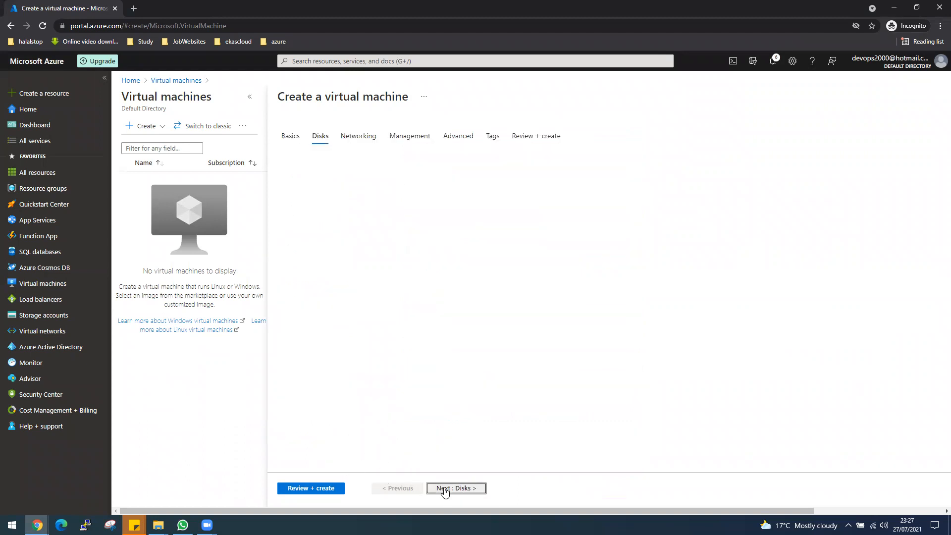
left_click(444, 490)
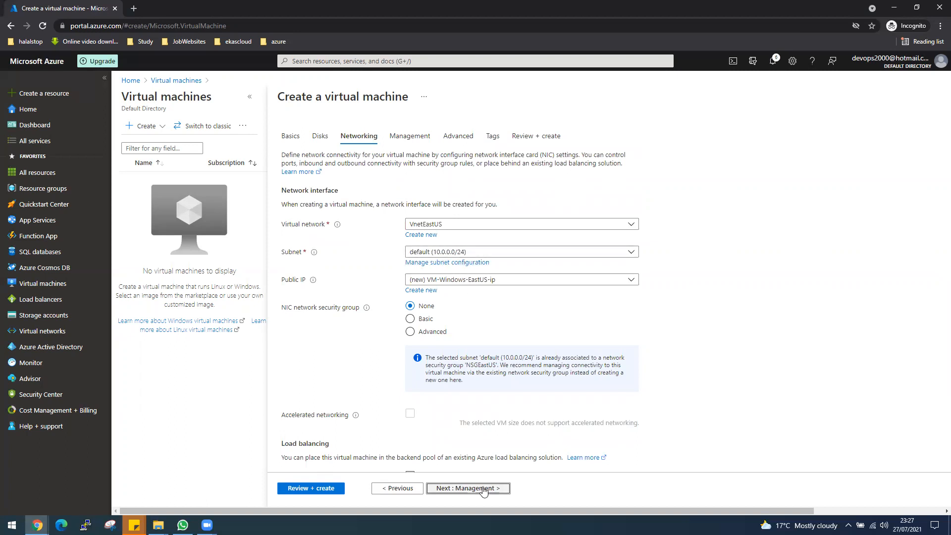
left_click(418, 141)
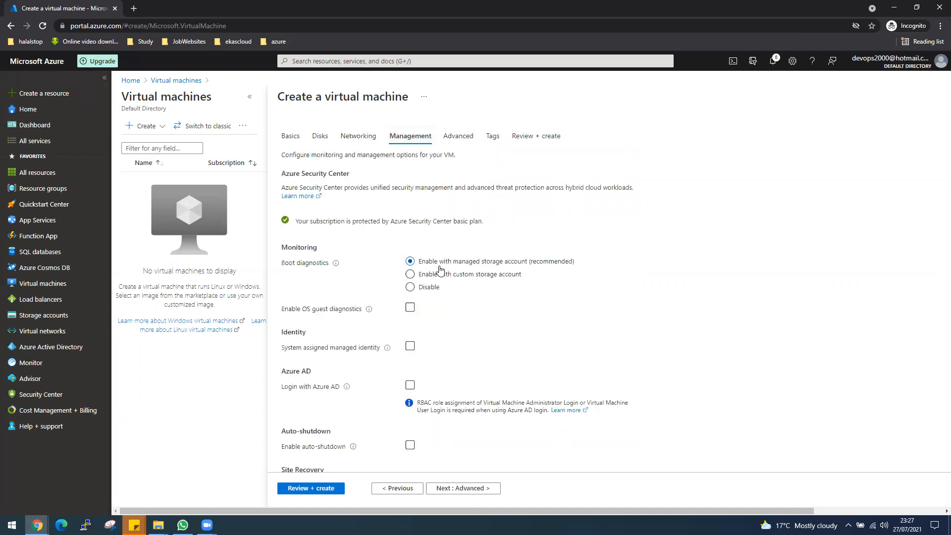
left_click(413, 292)
left_click(458, 489)
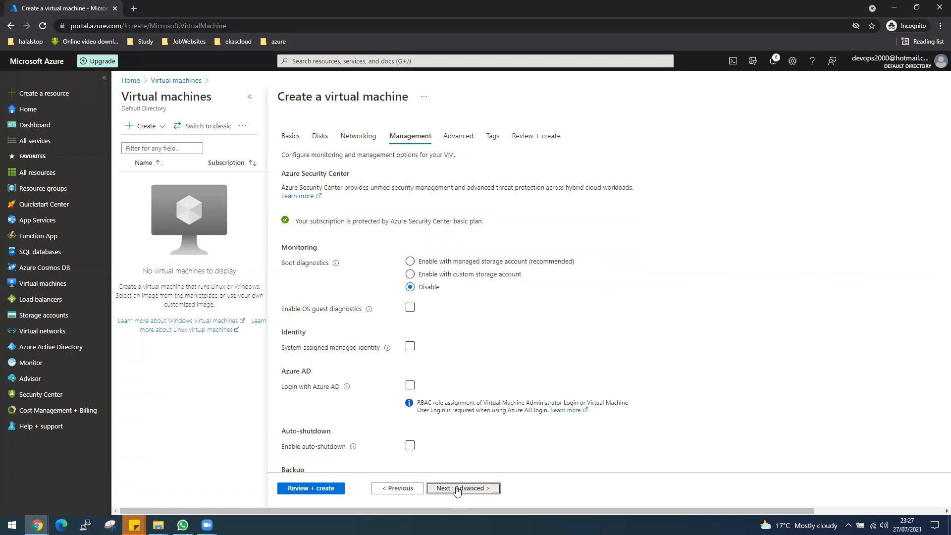
left_click(306, 488)
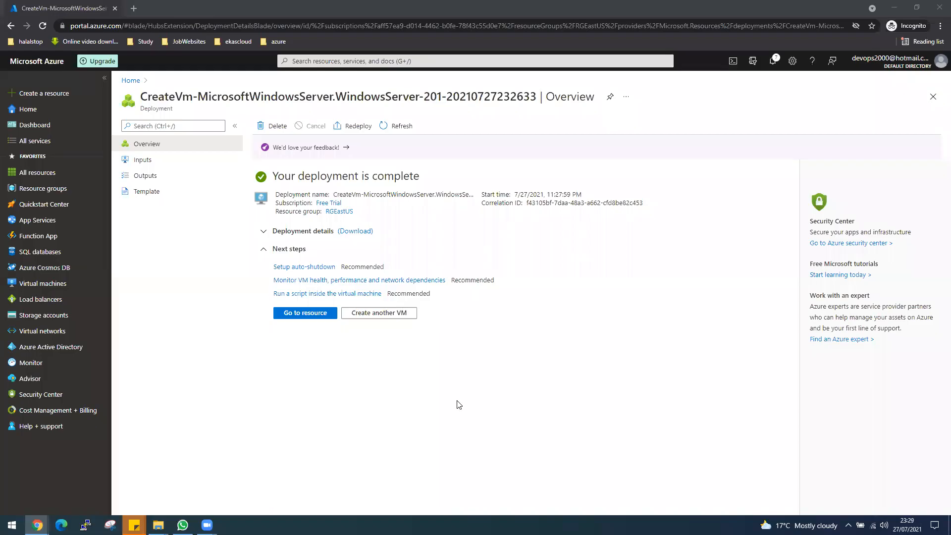
Copy VM-Windows-EastUS's public IP 52.234.178.96 and launch Remote Desktop Connection via 'rdp'
left_click(310, 315)
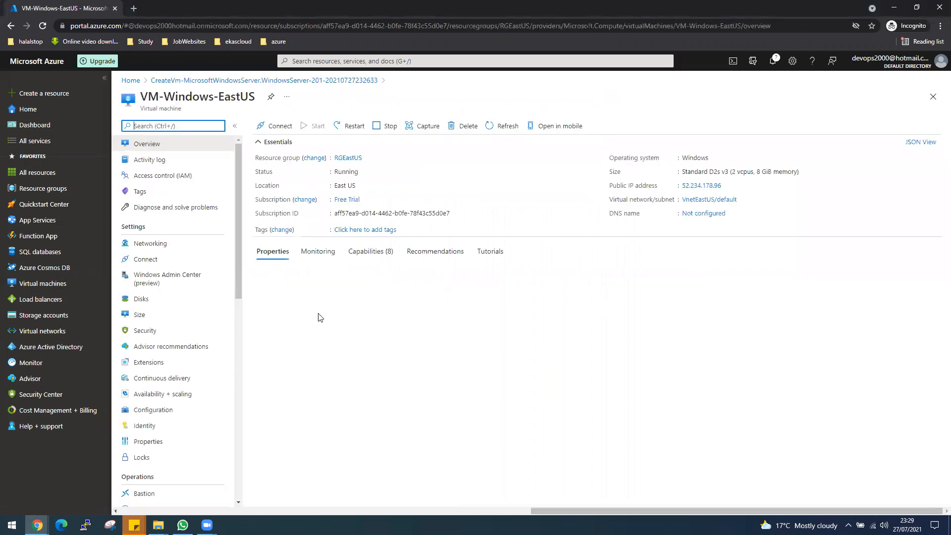
left_click(721, 187)
left_click(12, 525)
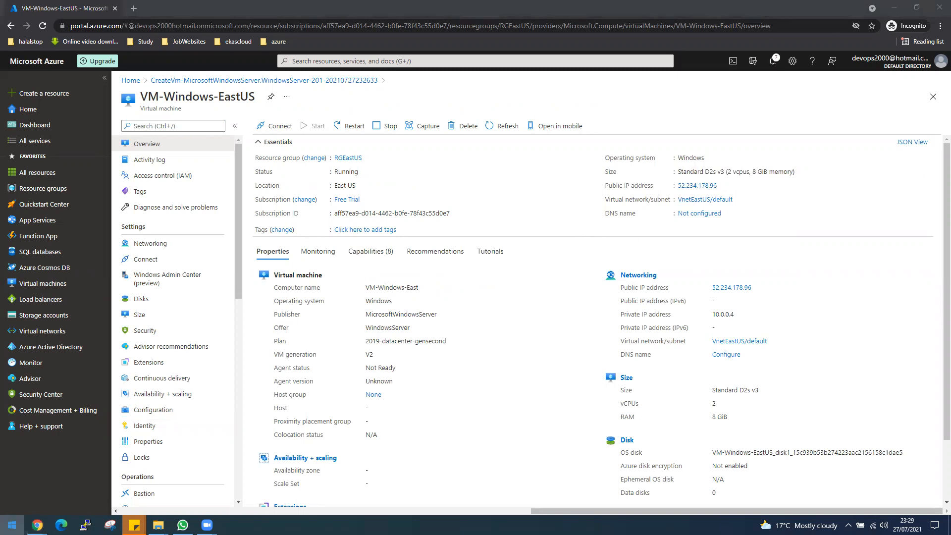
type("rdp")
left_click(119, 253)
Connect to 52.234.178.96 with the VM's admin username and password, accepting the certificate
key("ctrl+v")
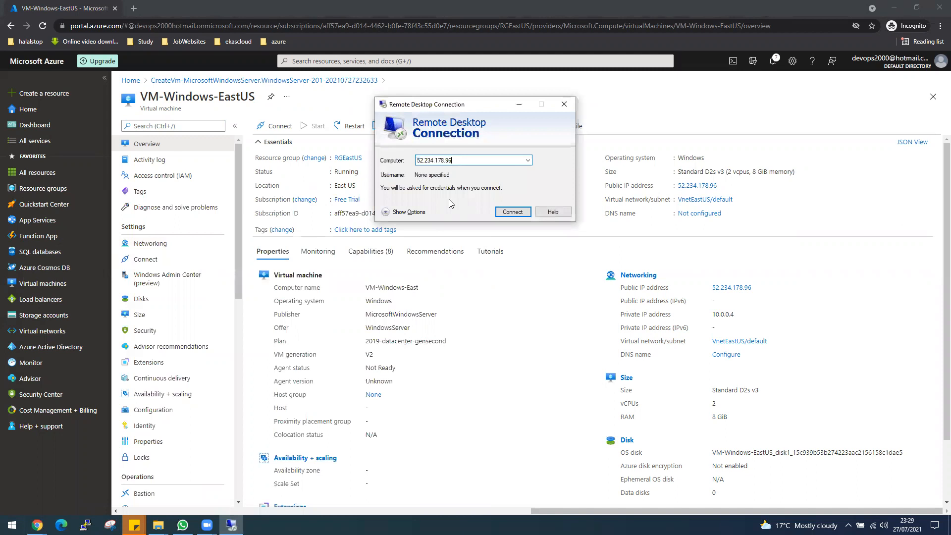
key("Return")
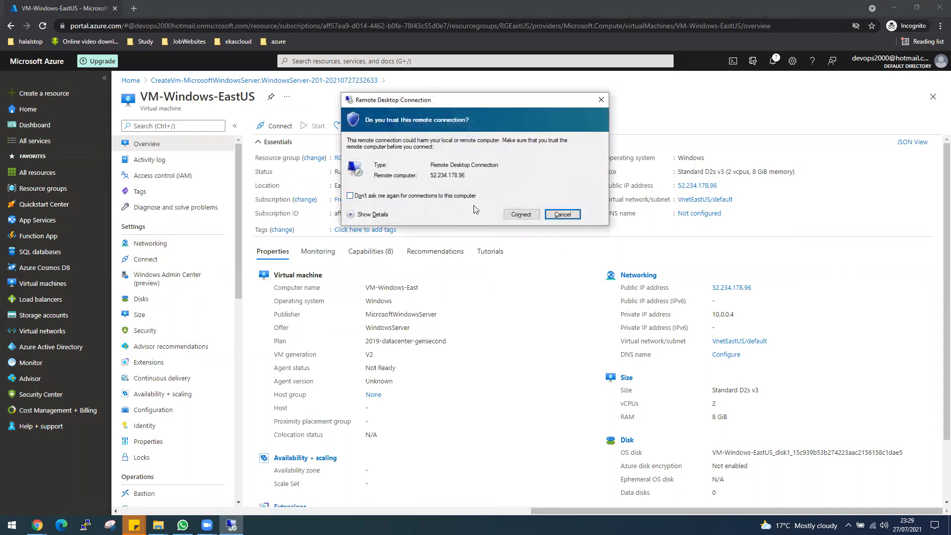
left_click(520, 215)
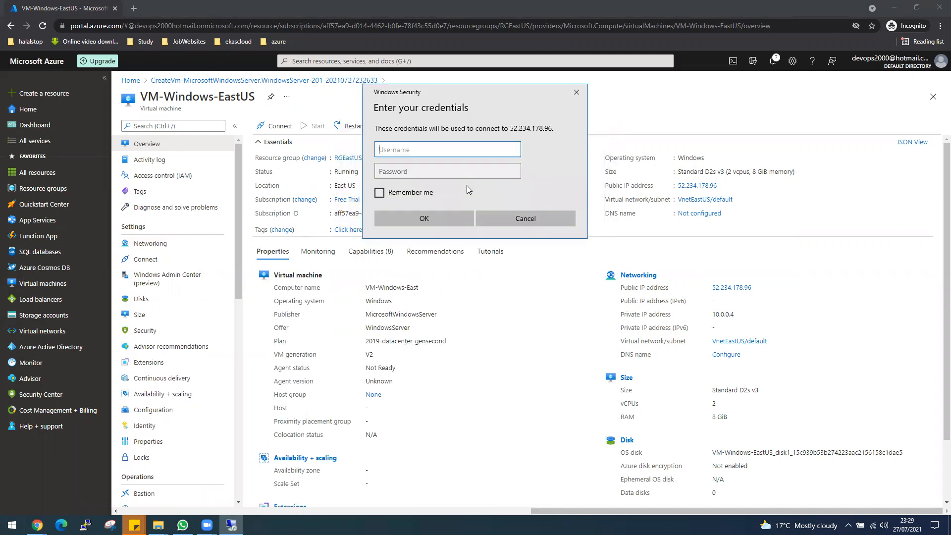
type("desktop")
key("Tab")
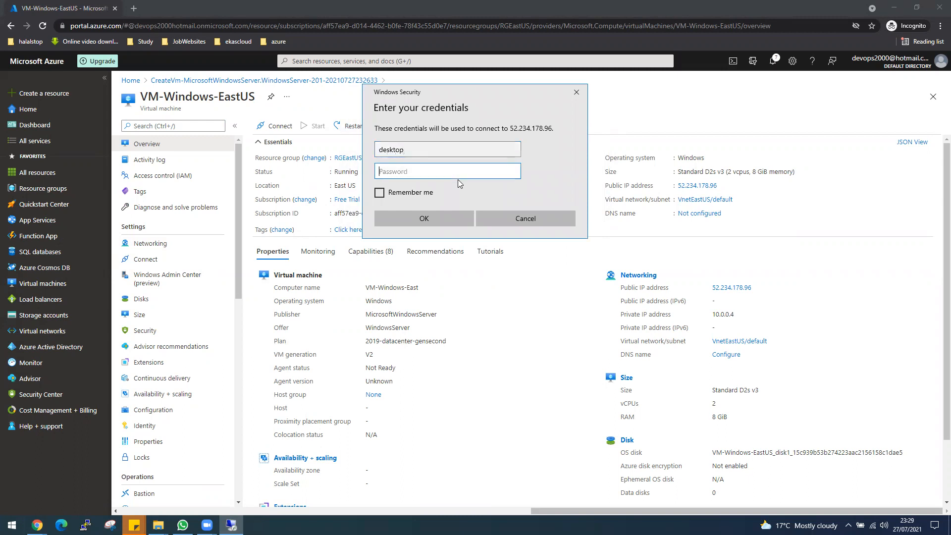
type("••••••••••")
key("Return")
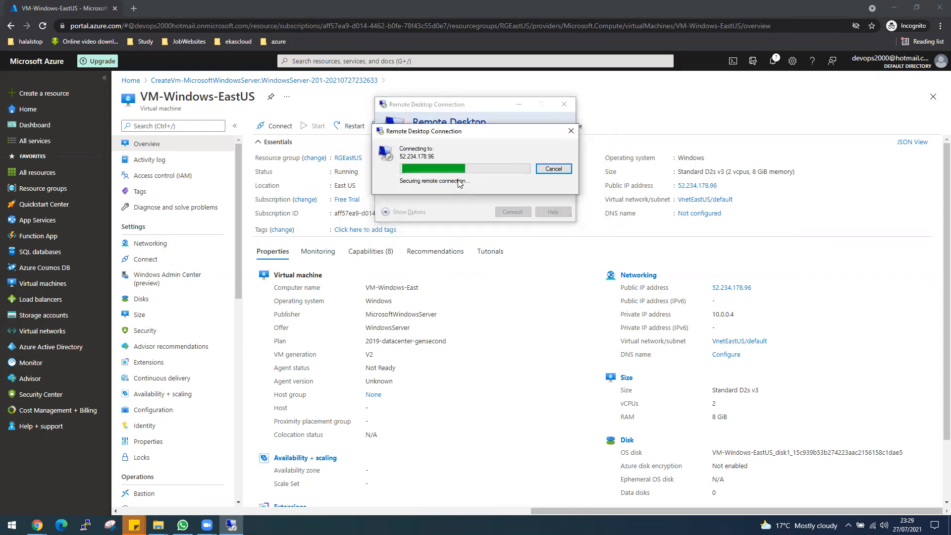
left_click(506, 247)
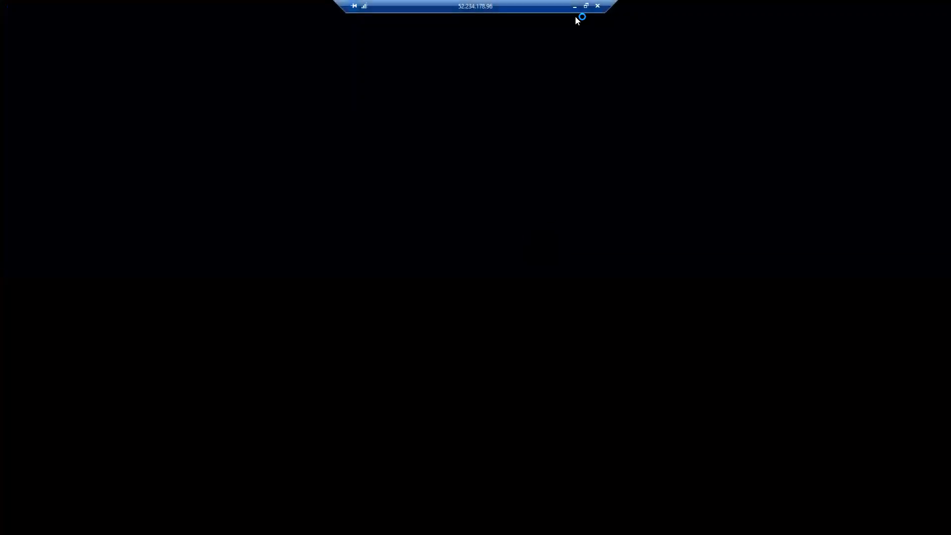
Start a new virtual network in resource group RGUKSouth
left_click(575, 6)
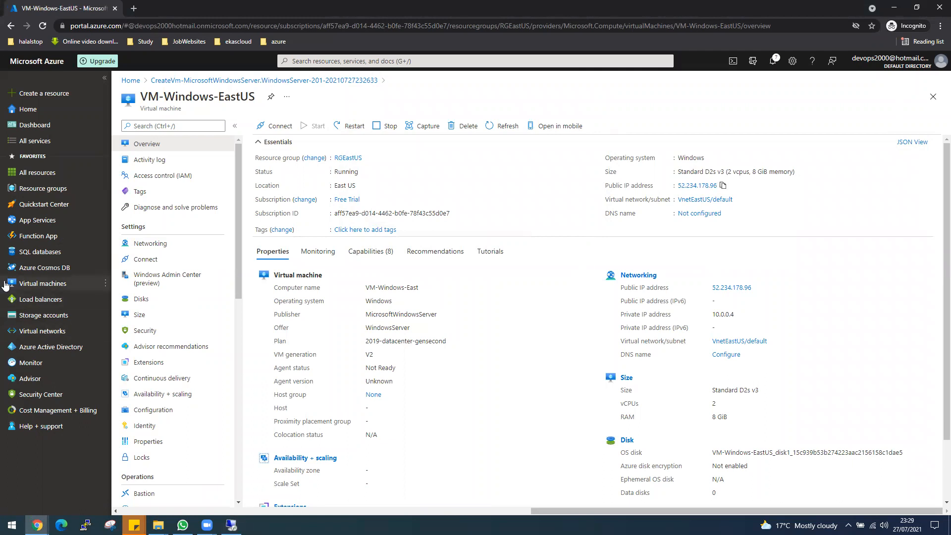
left_click(27, 282)
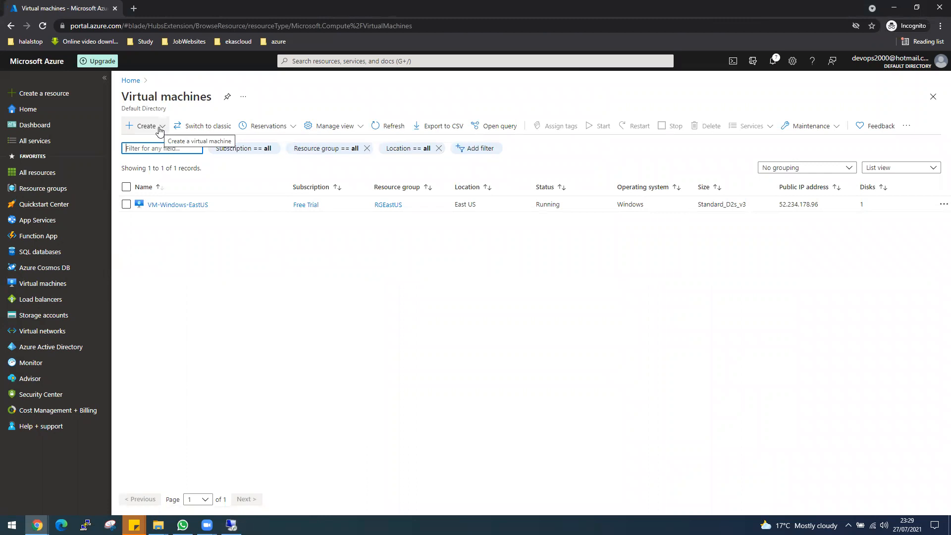
left_click(54, 332)
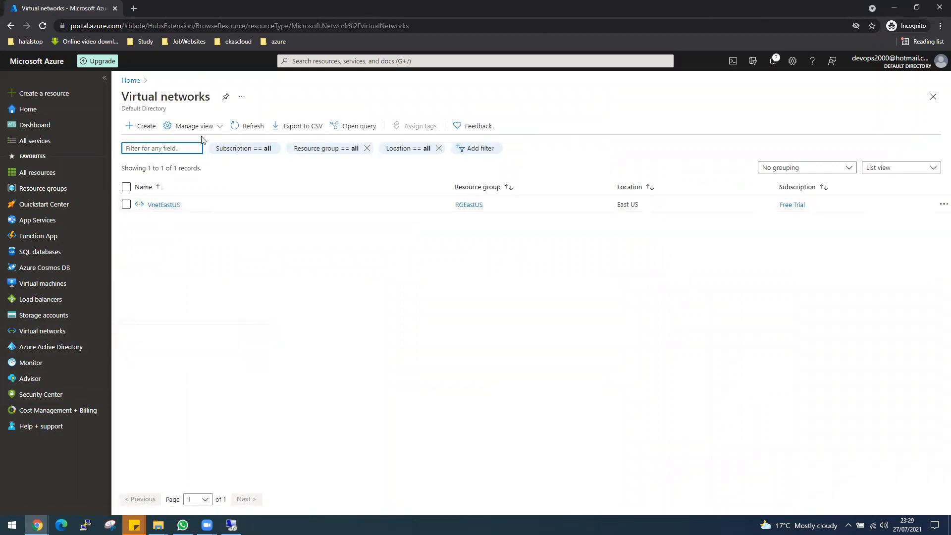
left_click(143, 126)
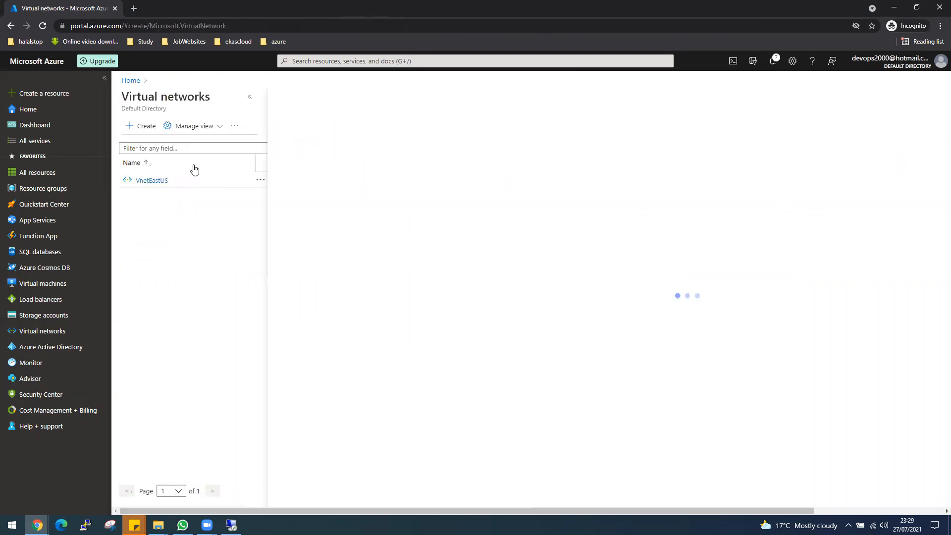
left_click(418, 234)
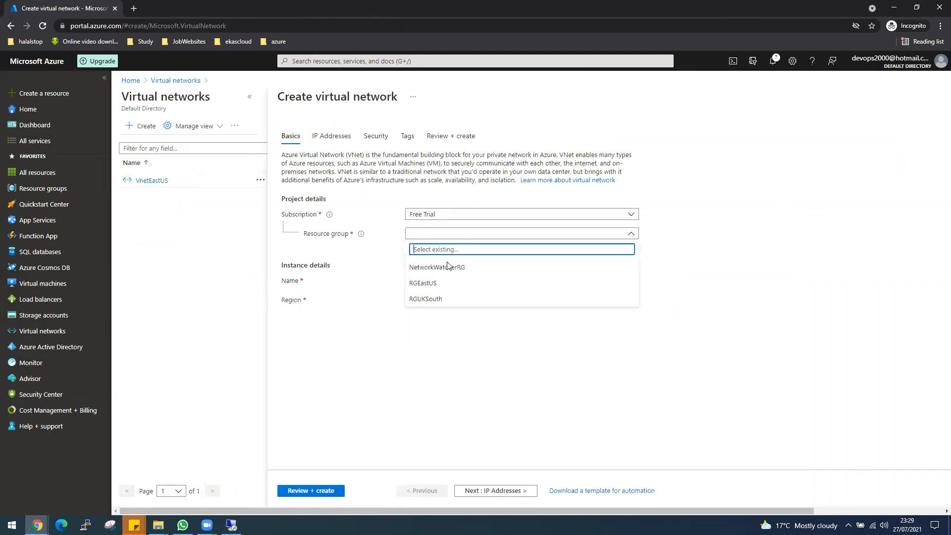
left_click(422, 301)
Name the network VnetUKSouth and deploy it with address space 10.1.0.0/16
left_click(424, 279)
type("VnetUK")
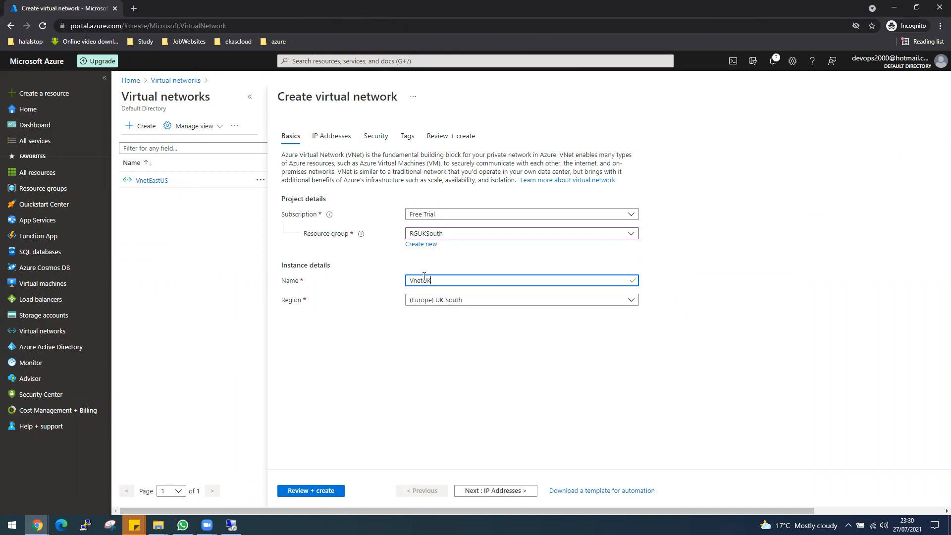
type("South")
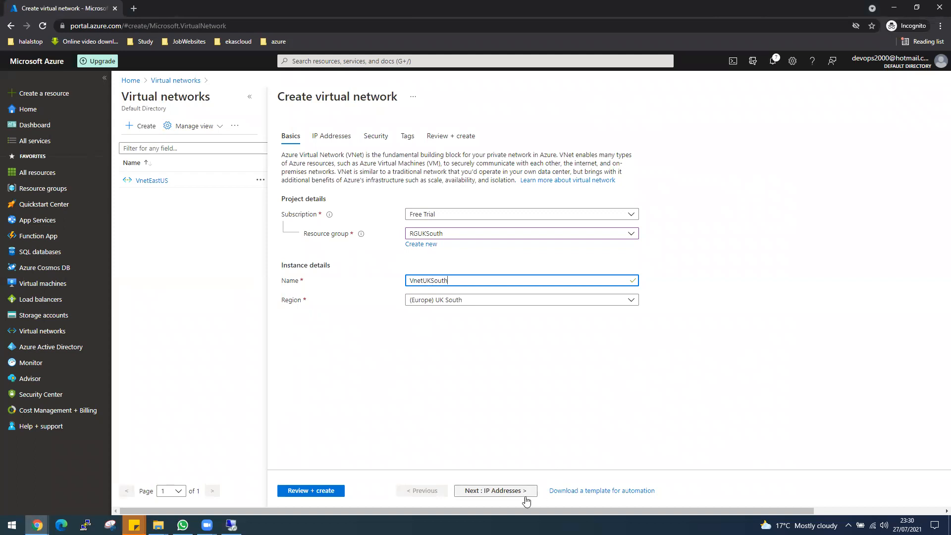
left_click(495, 491)
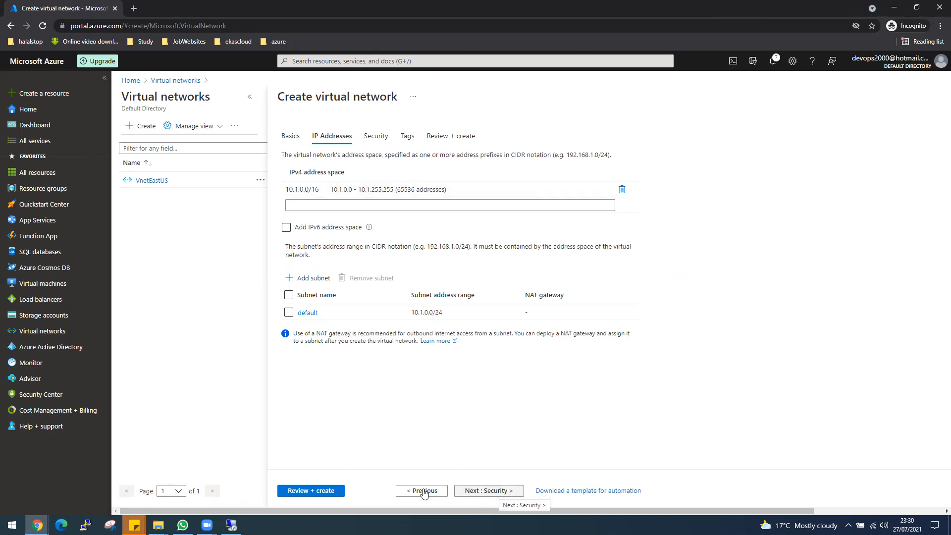
left_click(327, 492)
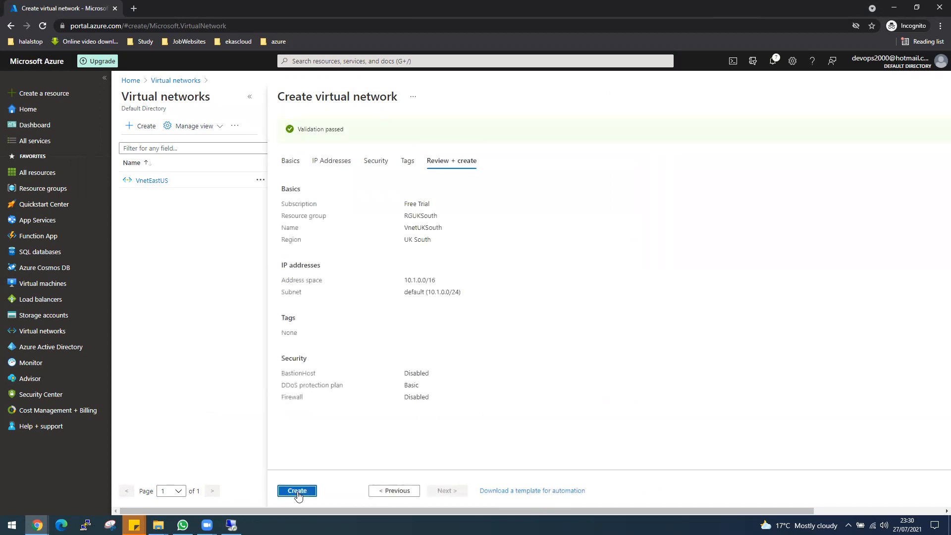
left_click(297, 491)
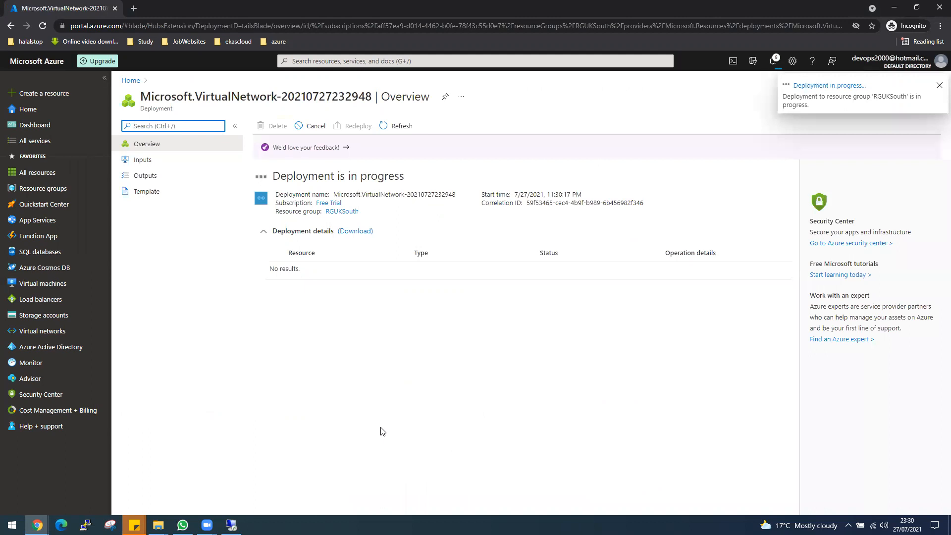
Dismiss the Admin Center pop-up and welcome panel on the VM, then open VnetUKSouth's overview
left_click(231, 525)
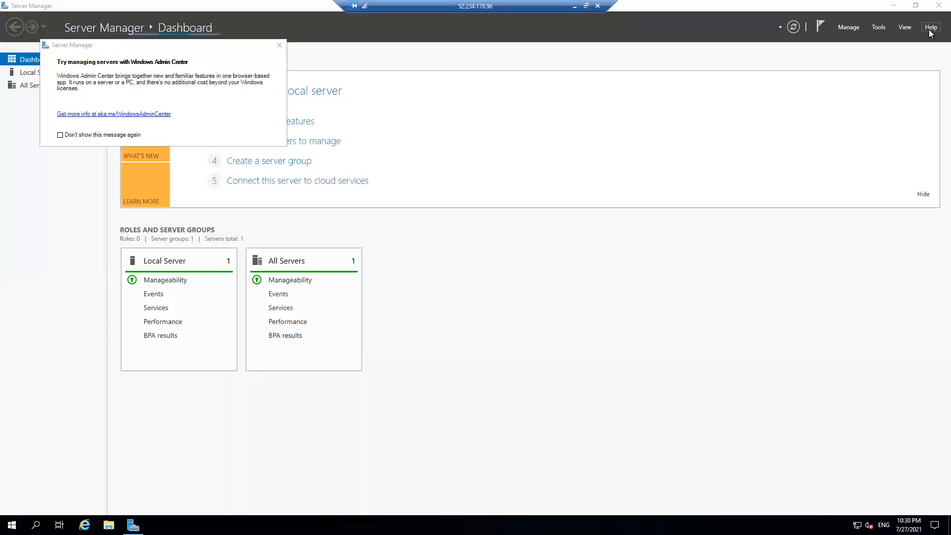
left_click(279, 45)
left_click(923, 194)
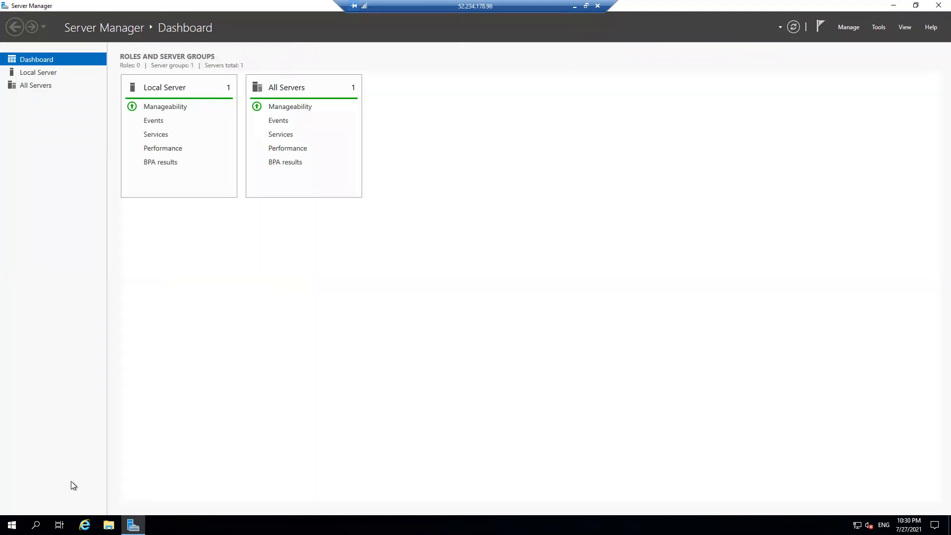
left_click(12, 525)
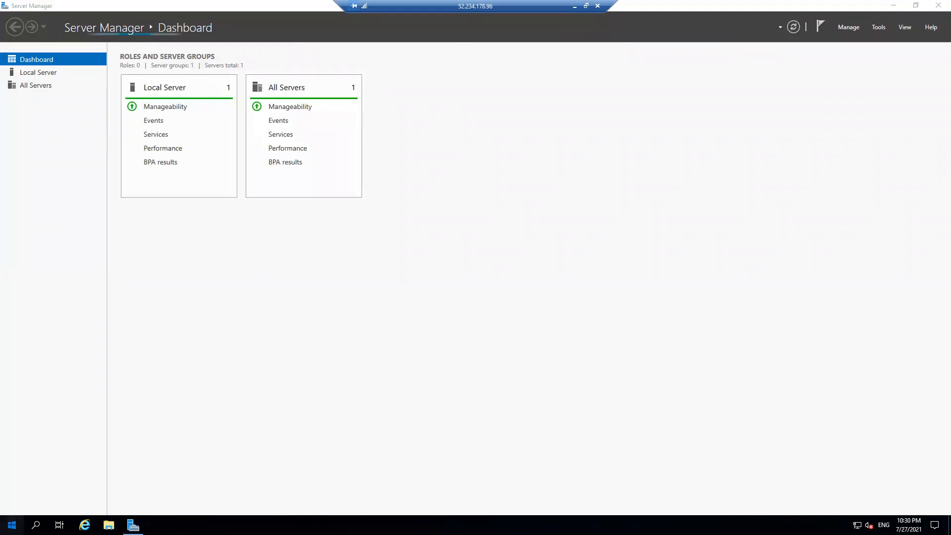
type("s")
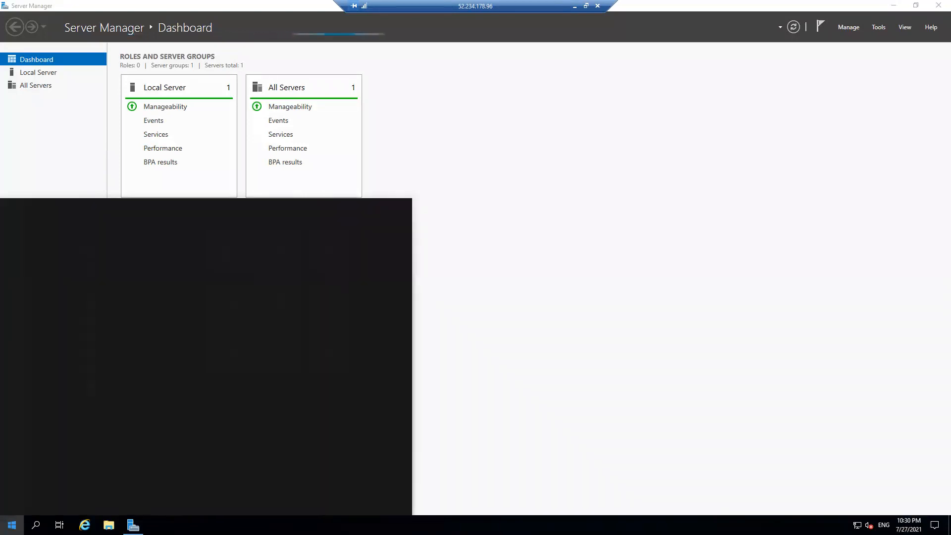
type("md")
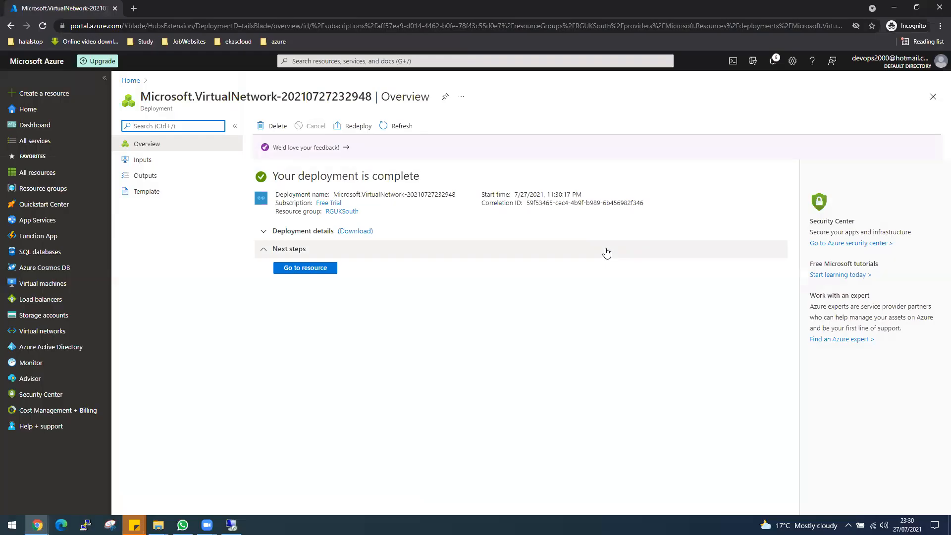
left_click(301, 270)
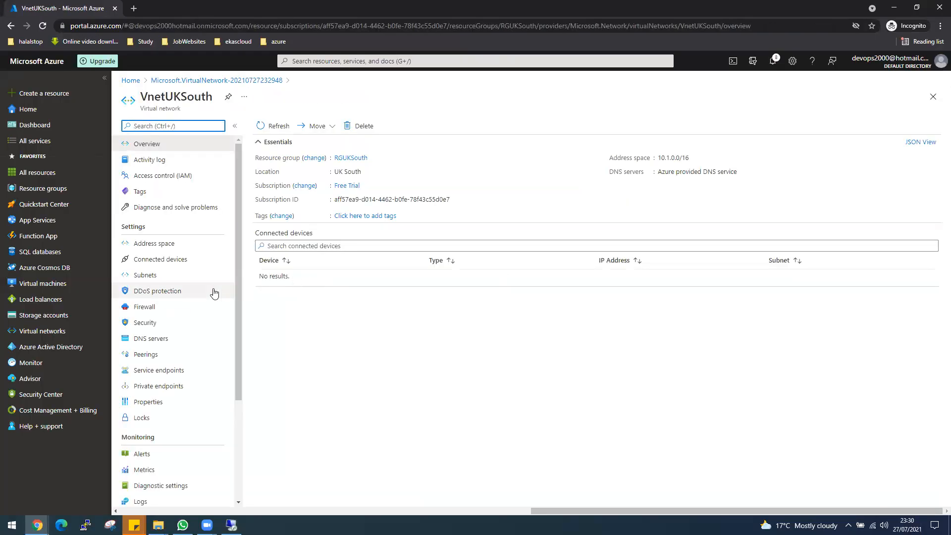
Start a new network security group in resource group RGUKSouth
left_click(317, 61)
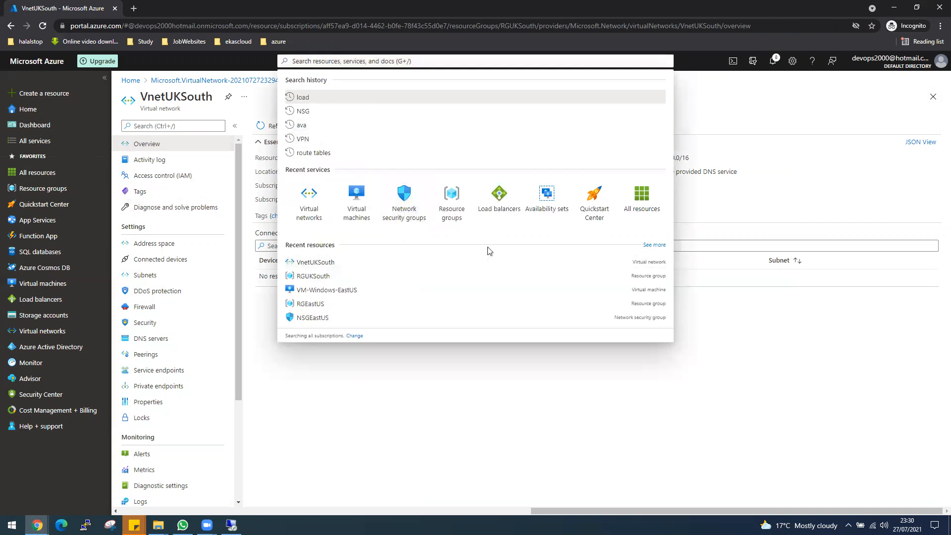
left_click(397, 225)
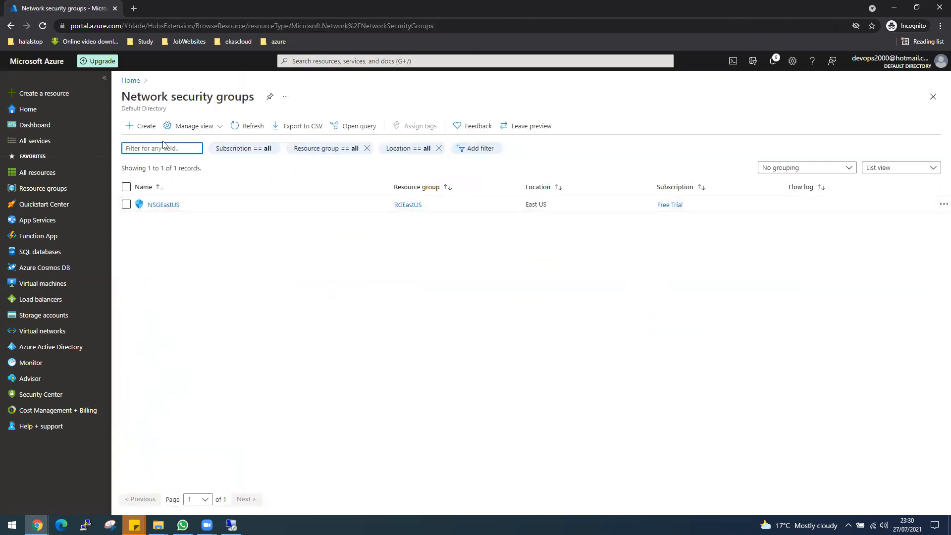
left_click(149, 127)
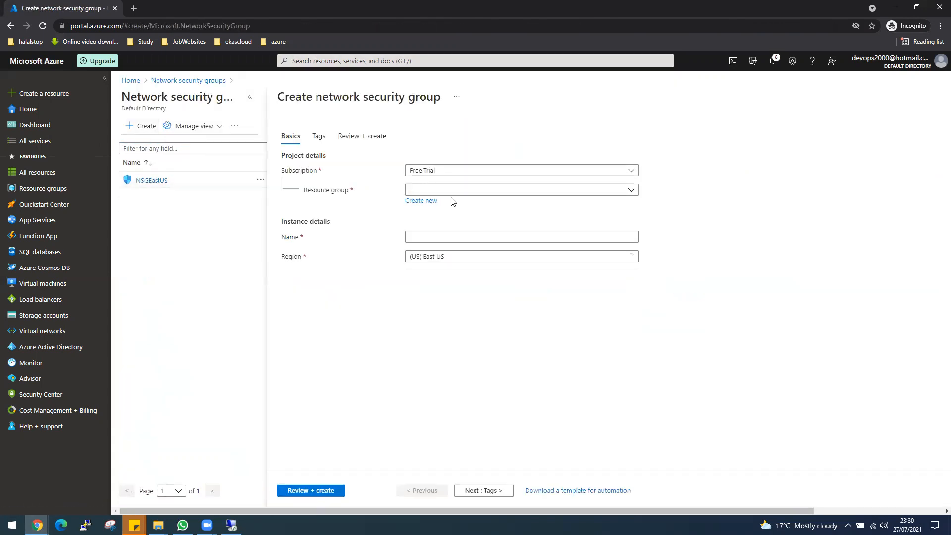
left_click(452, 194)
left_click(439, 258)
Name the group NSGUKSouth, deploy it, and view its inbound security rules
left_click(429, 239)
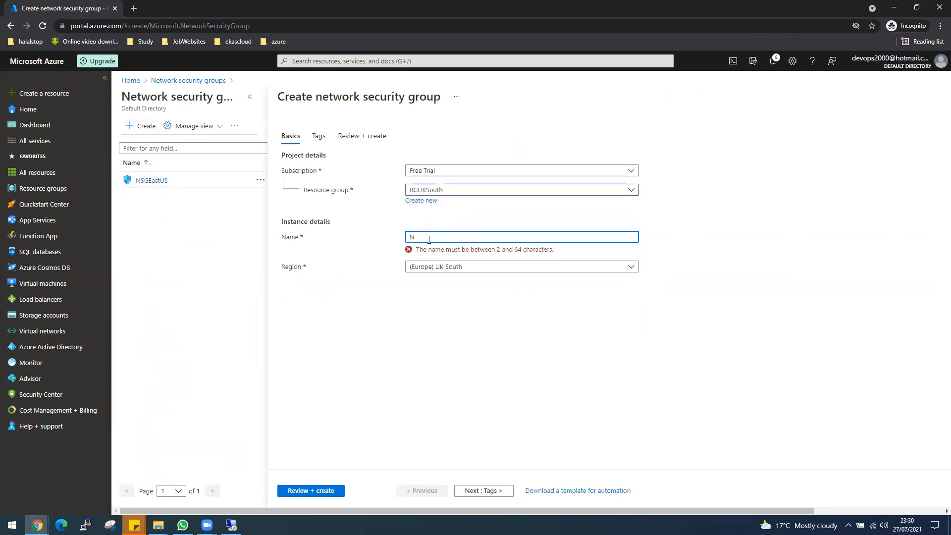
type("NSGS")
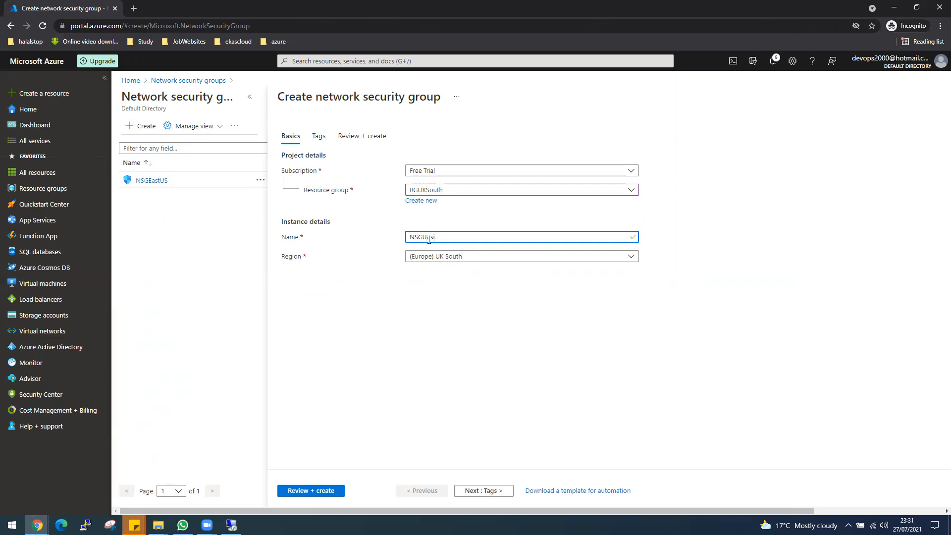
type("ou")
left_click(320, 491)
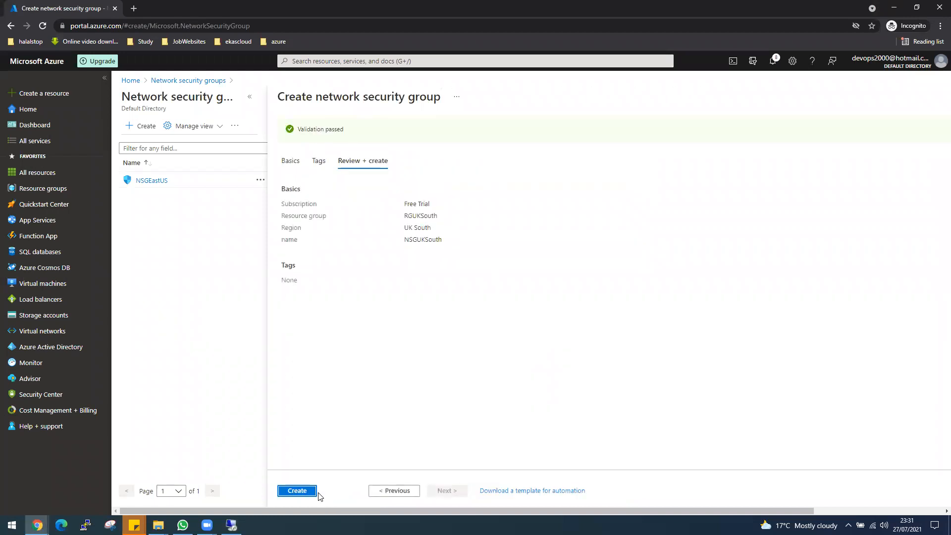
left_click(304, 496)
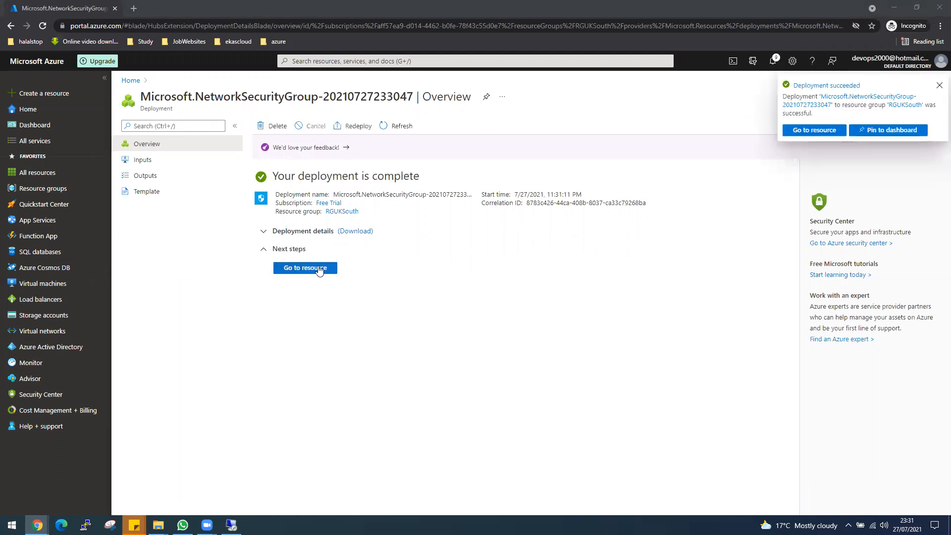
left_click(319, 269)
left_click(165, 244)
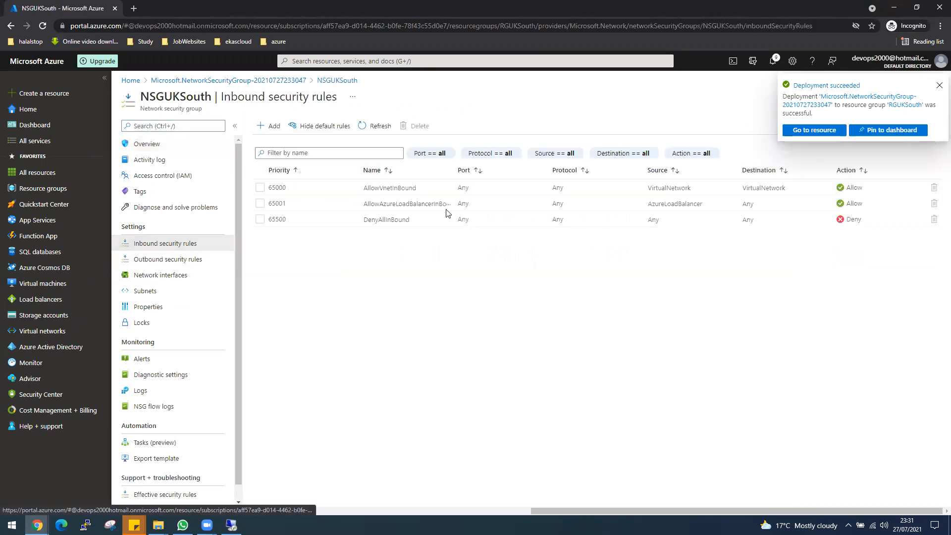
Add inbound rule AllowAll at priority 100 with destination port * on NSGUKSouth
left_click(274, 127)
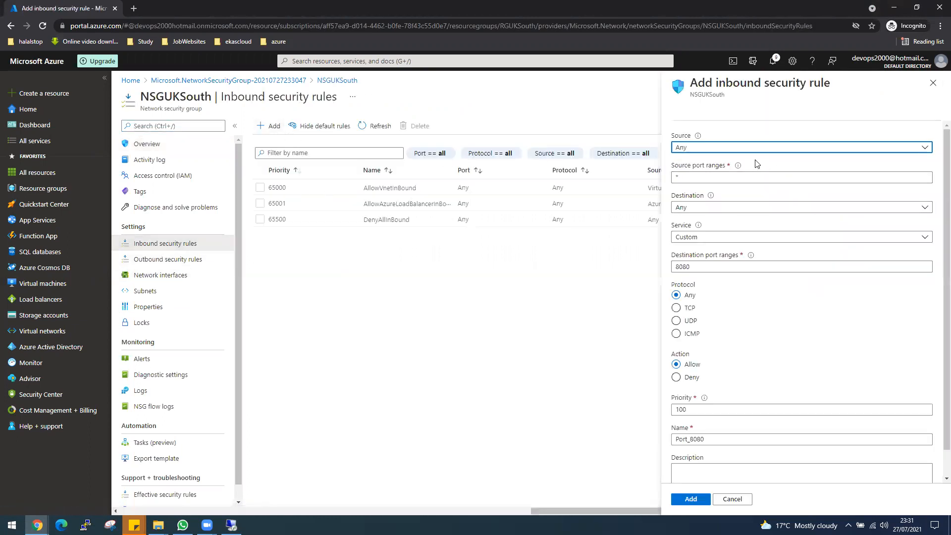
left_click(698, 268)
left_click_drag(698, 268, 677, 265)
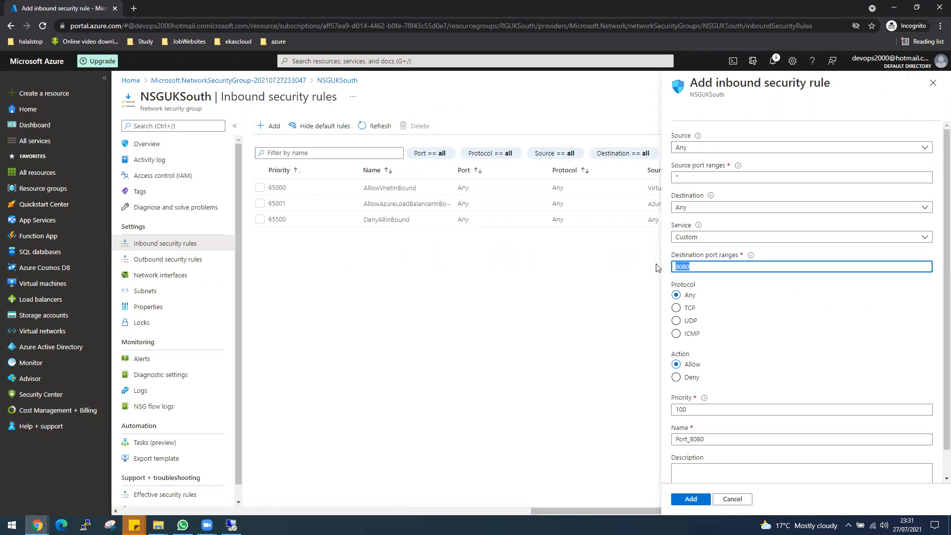
type("*")
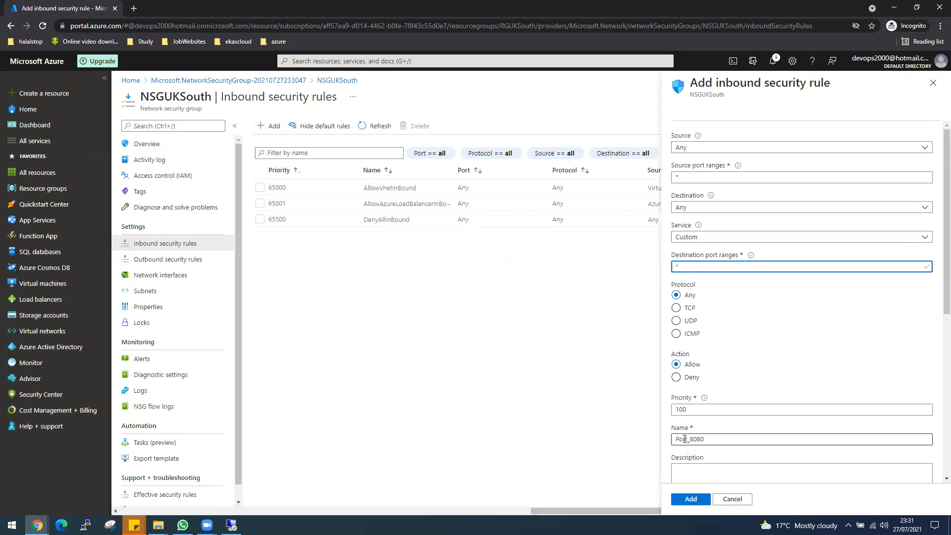
left_click_drag(701, 439, 673, 441)
type("AllowAll")
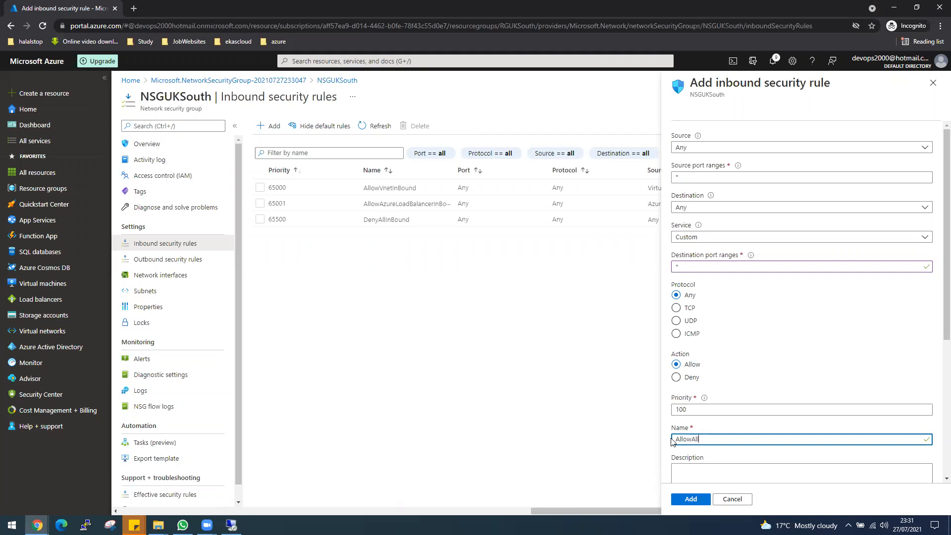
left_click(690, 499)
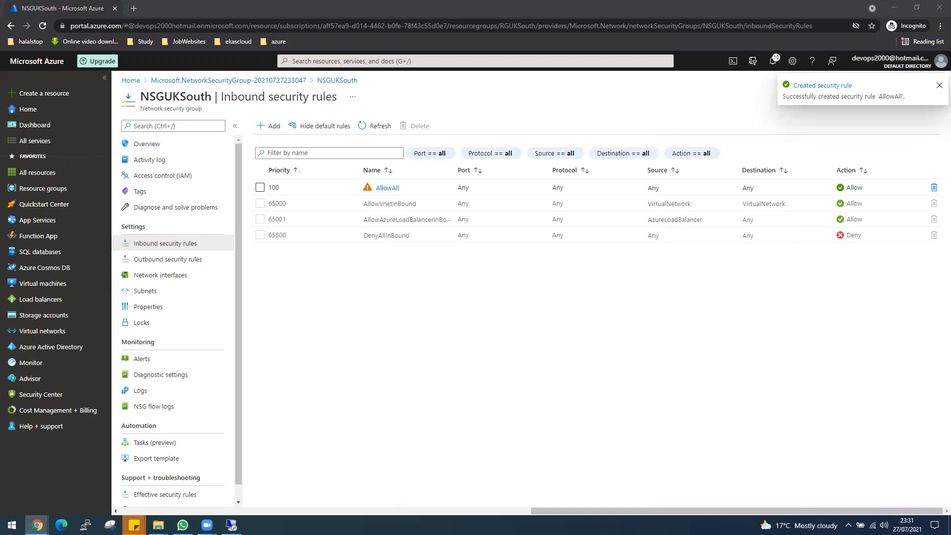
Associate NSGUKSouth with VnetUKSouth's default subnet 10.1.0.0/24
left_click(145, 291)
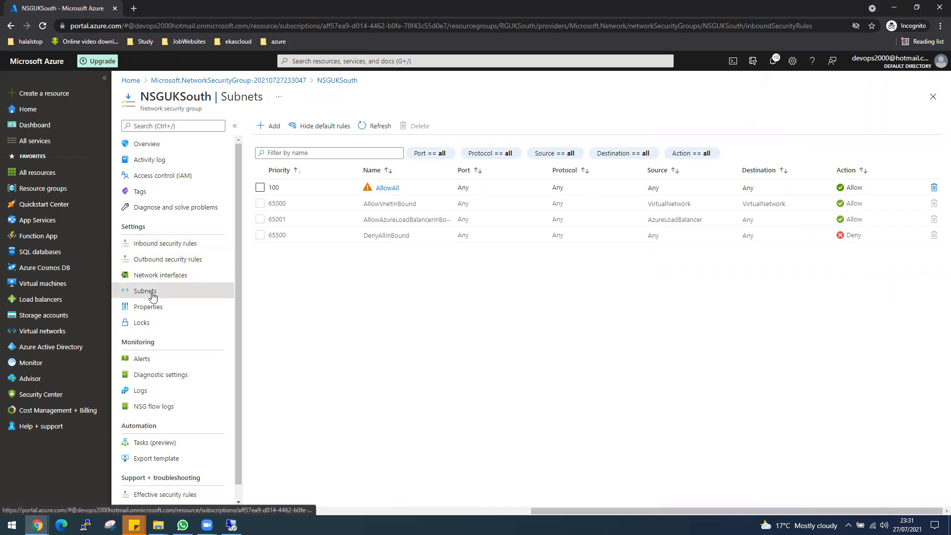
left_click(275, 125)
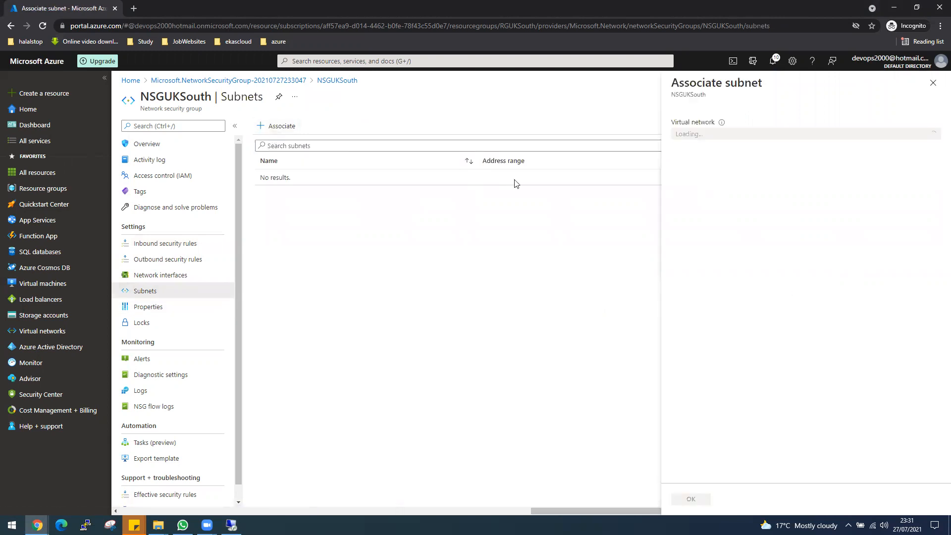
left_click(751, 141)
left_click(705, 184)
left_click(702, 168)
left_click(704, 217)
left_click(693, 499)
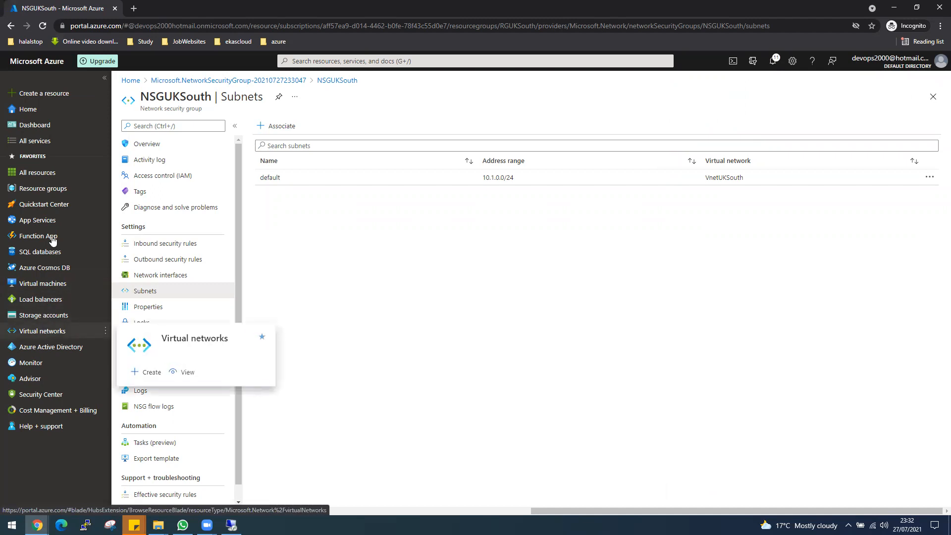
left_click(44, 283)
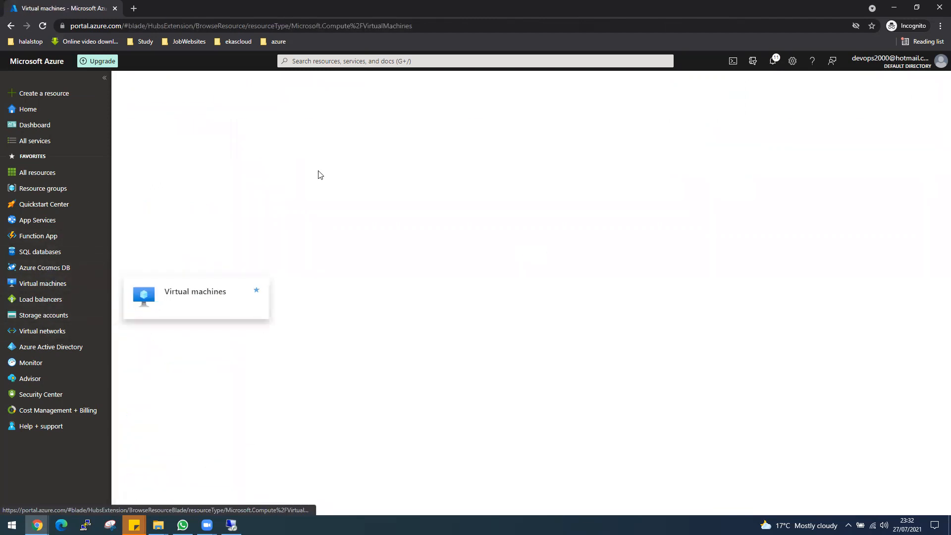
Start a new virtual machine VM-Windows-UKSouth in resource group RGUKSouth
left_click(143, 128)
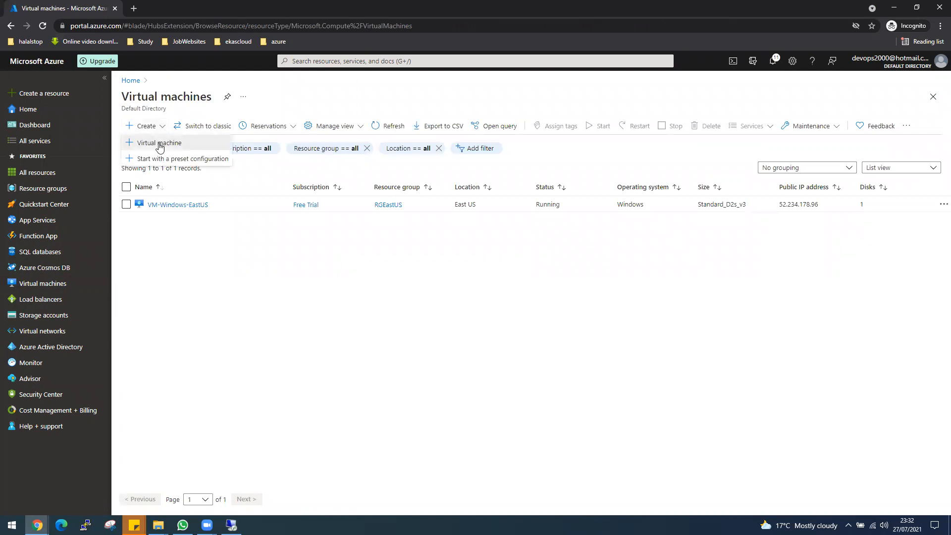
left_click(159, 144)
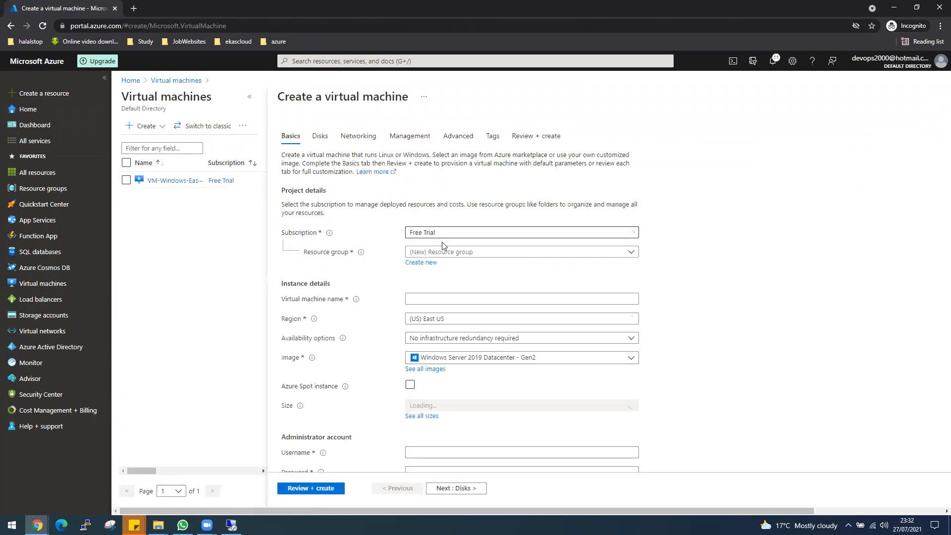
left_click(443, 251)
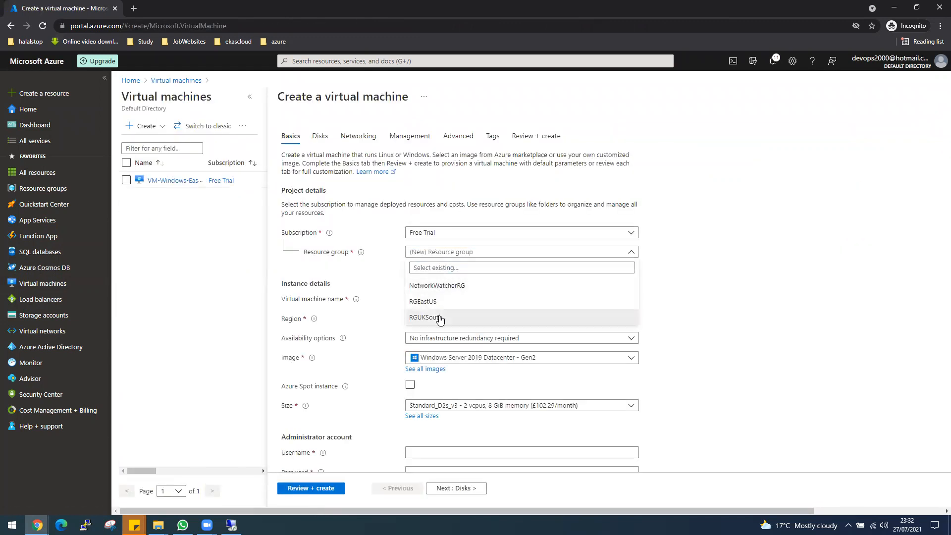
left_click(440, 318)
left_click(438, 299)
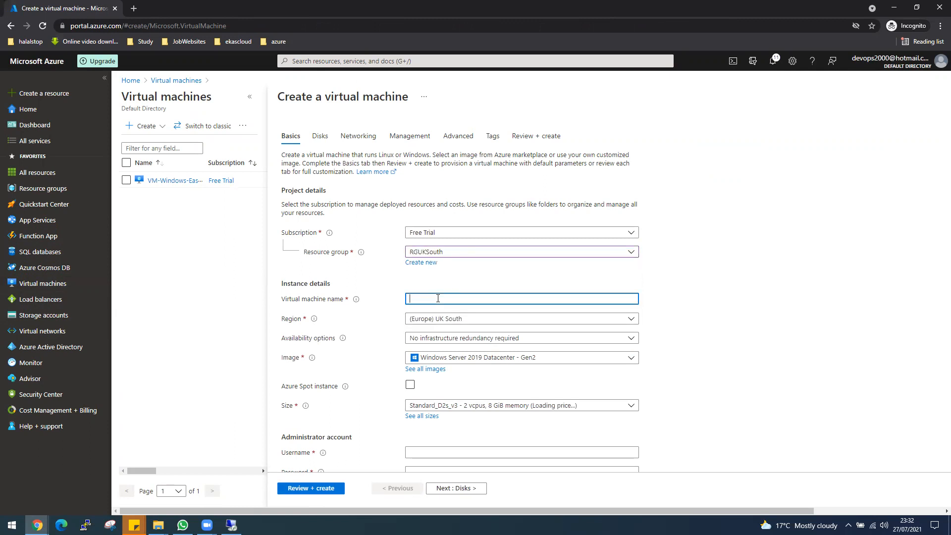
type("VM-Windows-UKSouth")
Enter the admin username and password and set public inbound ports to None
scroll(703, 339, "down", 2)
left_click(498, 356)
type("desktop")
key("Tab")
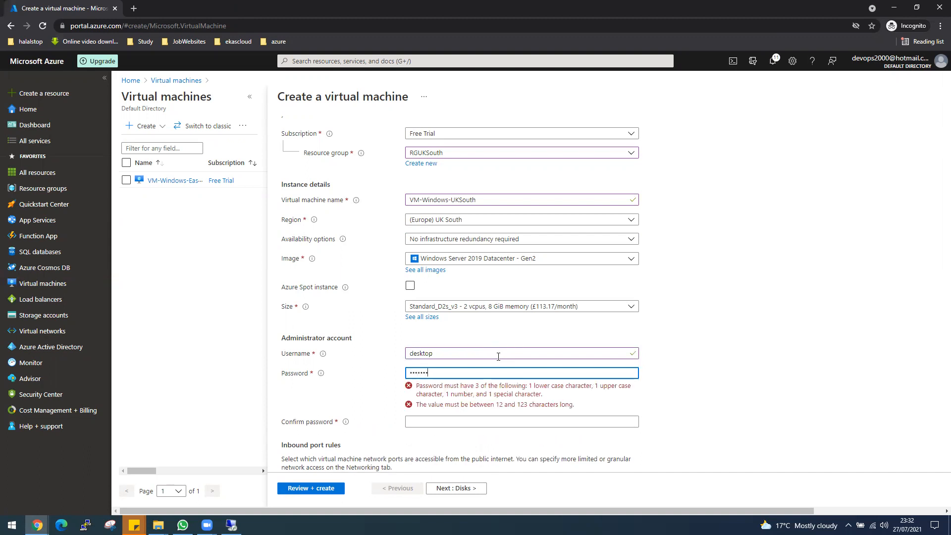
key("Tab")
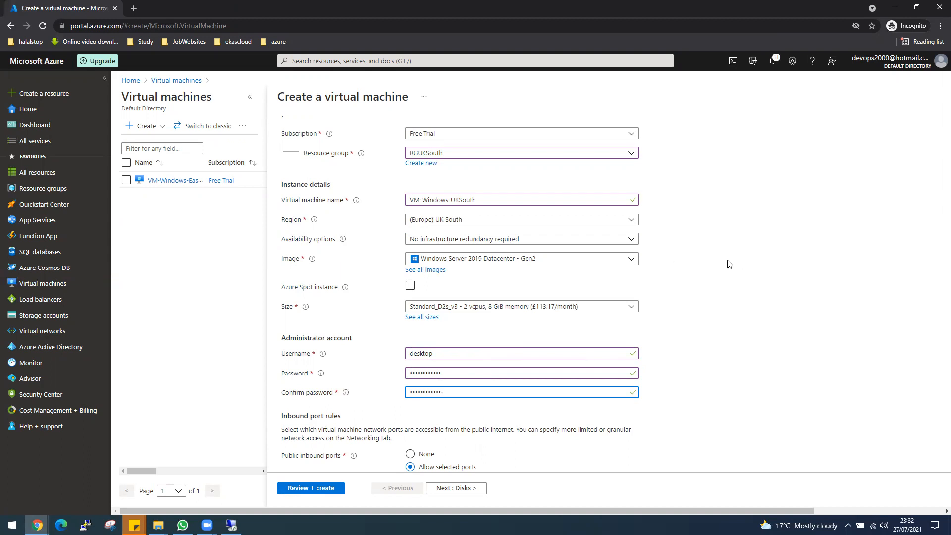
scroll(730, 264, "down", 4)
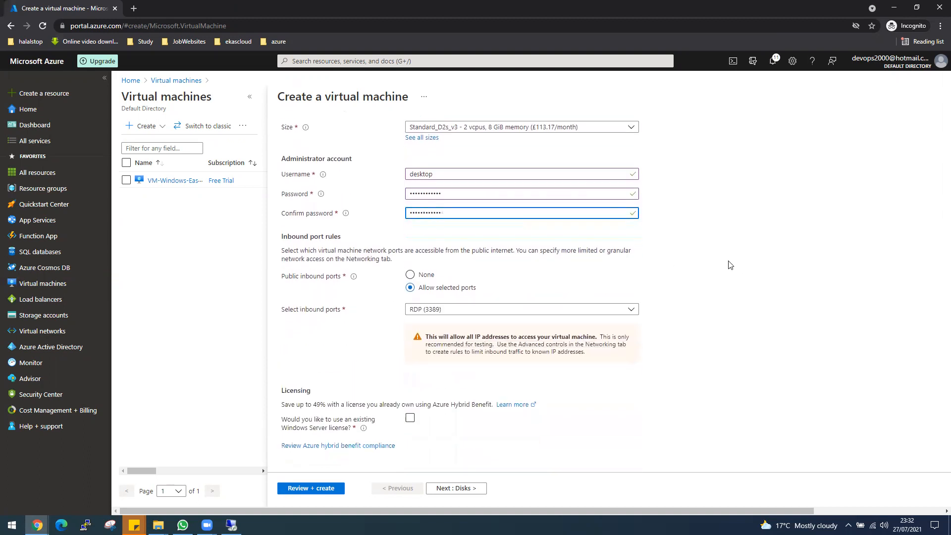
left_click(424, 269)
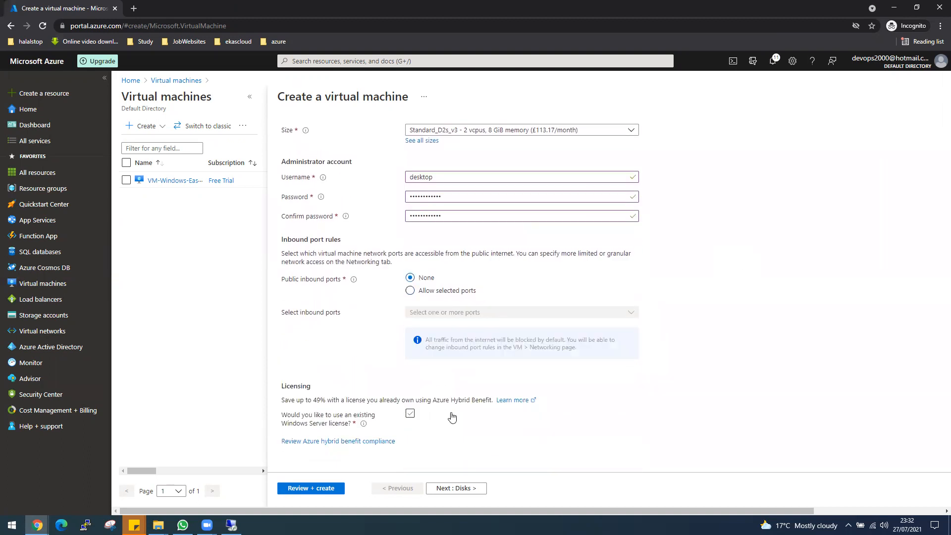
left_click(410, 414)
Confirm Windows Server license eligibility and advance to a passing review for Standard D2s v3
left_click(317, 420)
left_click(457, 489)
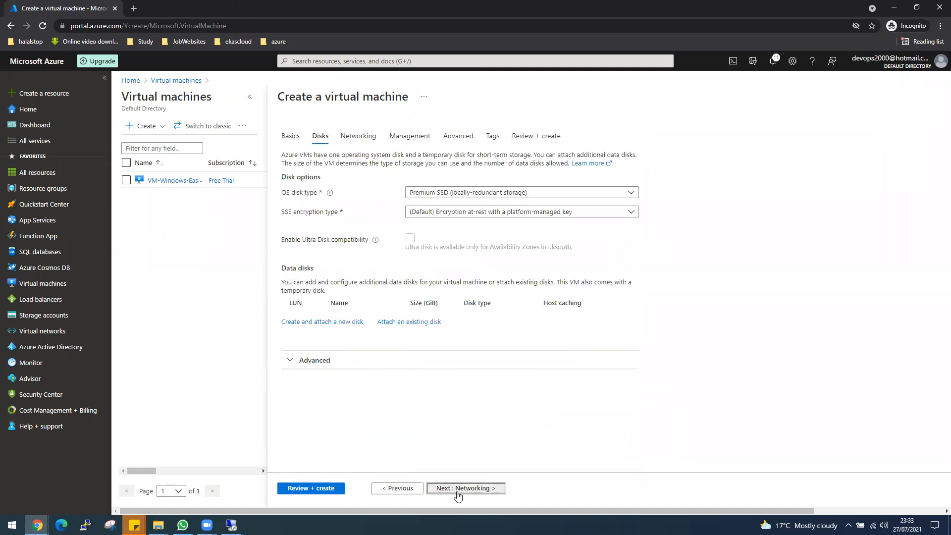
left_click(359, 136)
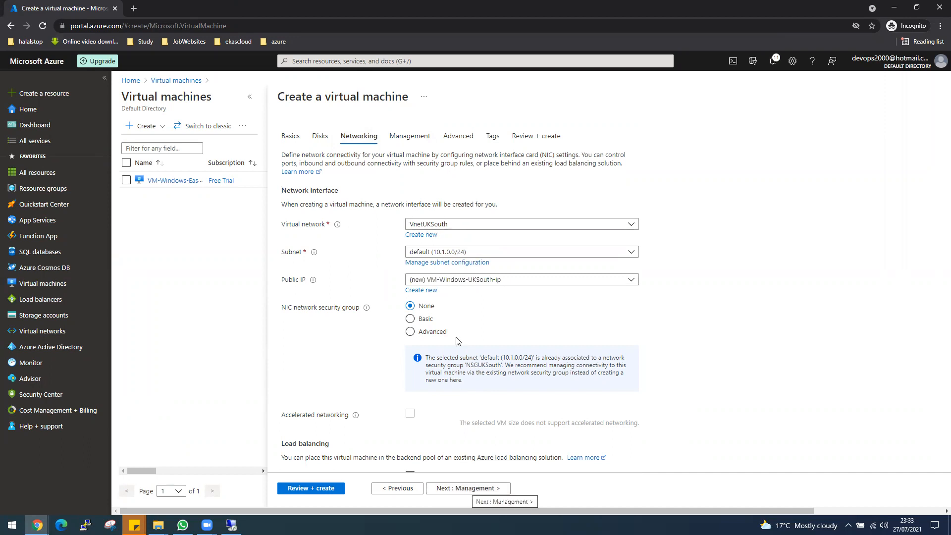
left_click(421, 139)
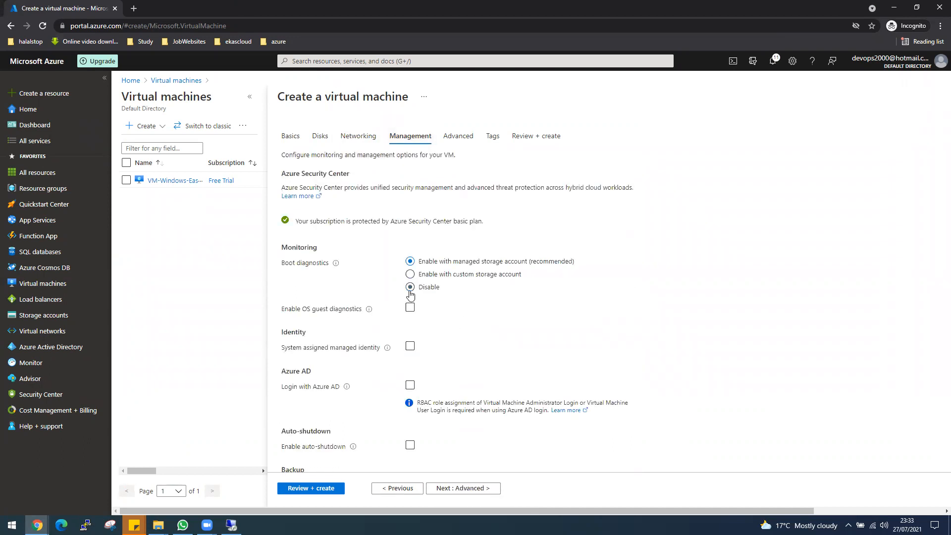
left_click(324, 489)
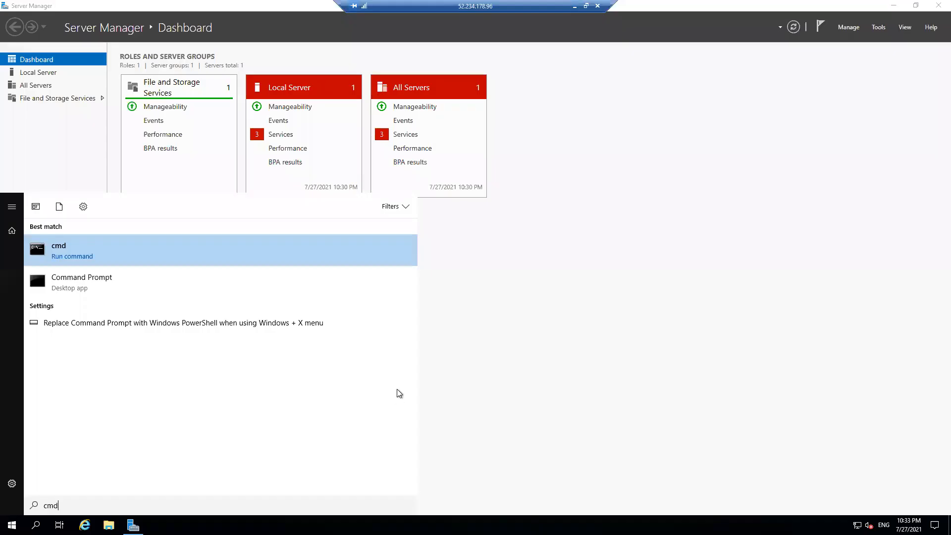
left_click(115, 251)
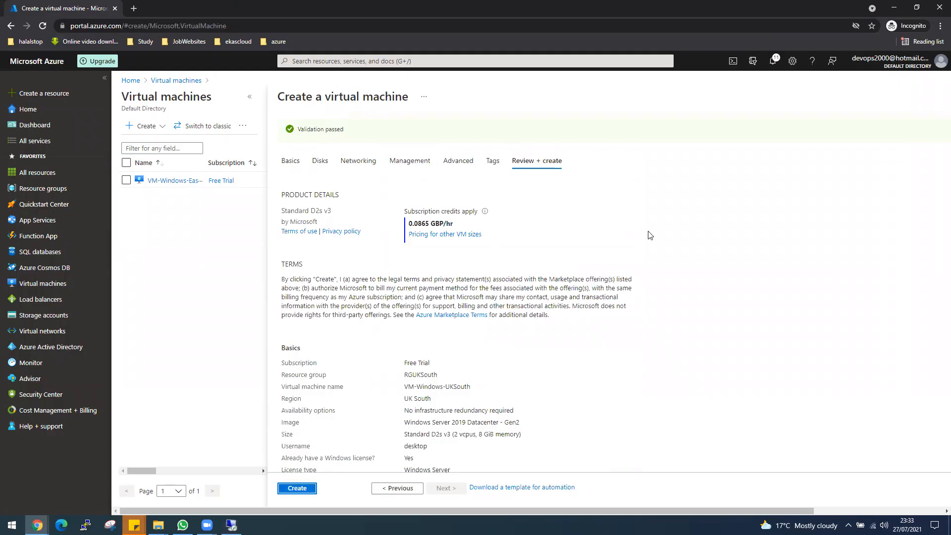
Create VM-Windows-UKSouth and open its overview, running at public IP 20.108.10.145
left_click(297, 489)
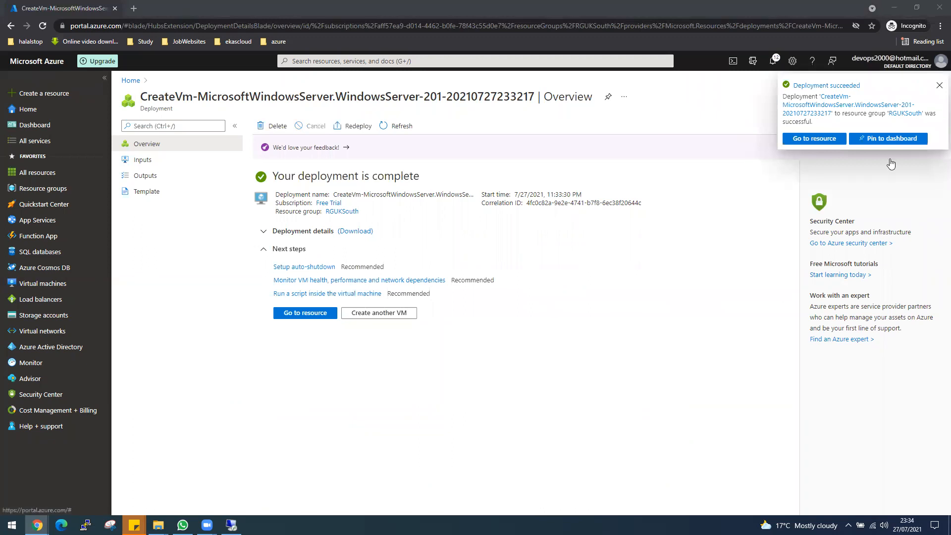
left_click(818, 143)
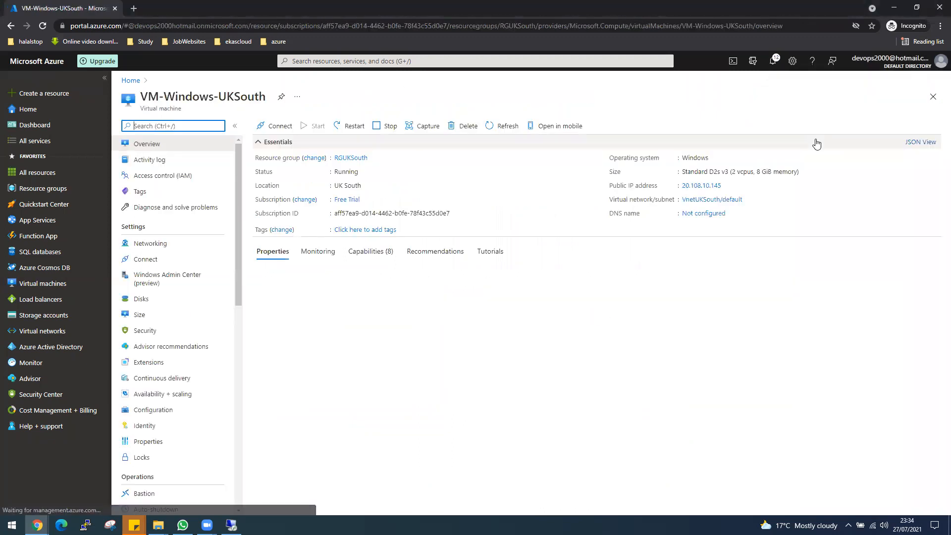
Copy VM-Windows-UKSouth's public IP 20.108.10.145, then download and open its RDP file
left_click(723, 186)
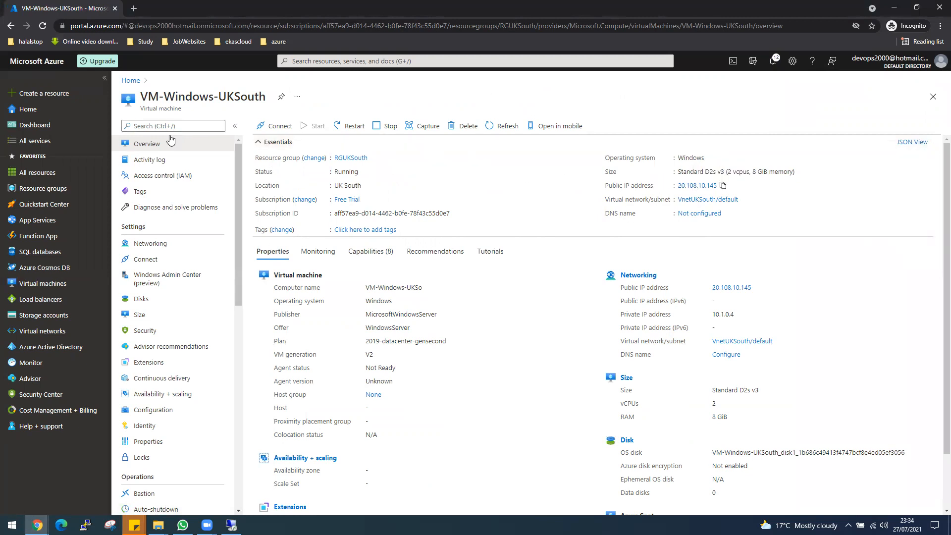
left_click(280, 128)
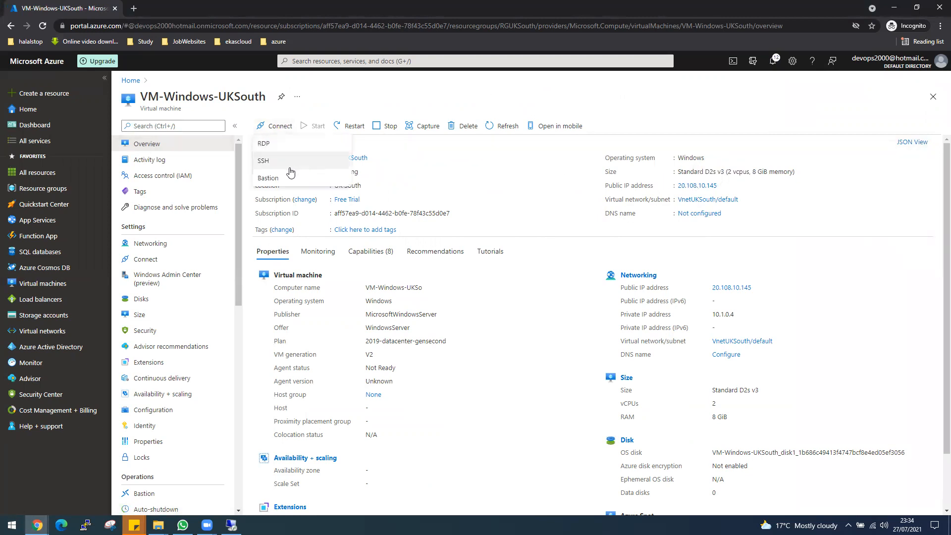
left_click(264, 145)
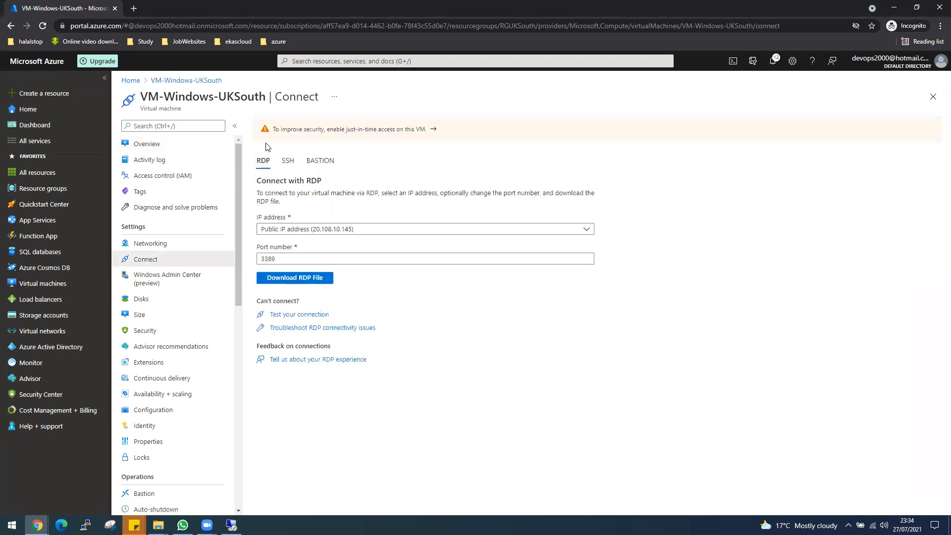
left_click(308, 281)
left_click(53, 502)
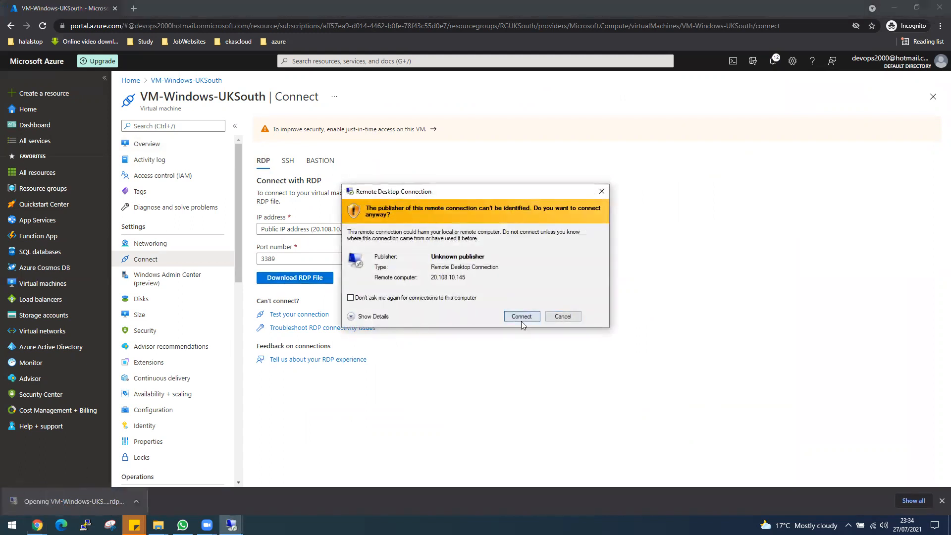
left_click(521, 317)
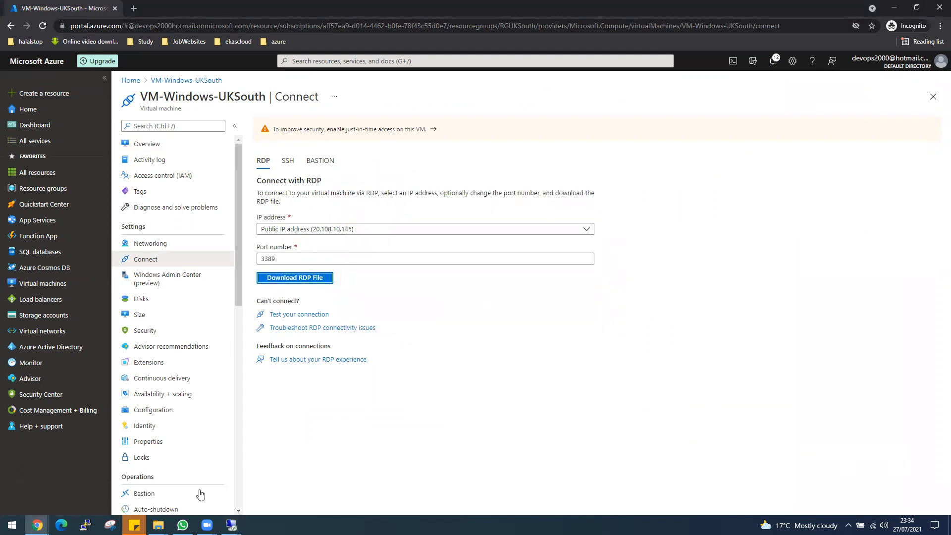
Enter the administrator username and password and accept the unverified certificate to connect
mouse_move(230, 525)
left_click(280, 478)
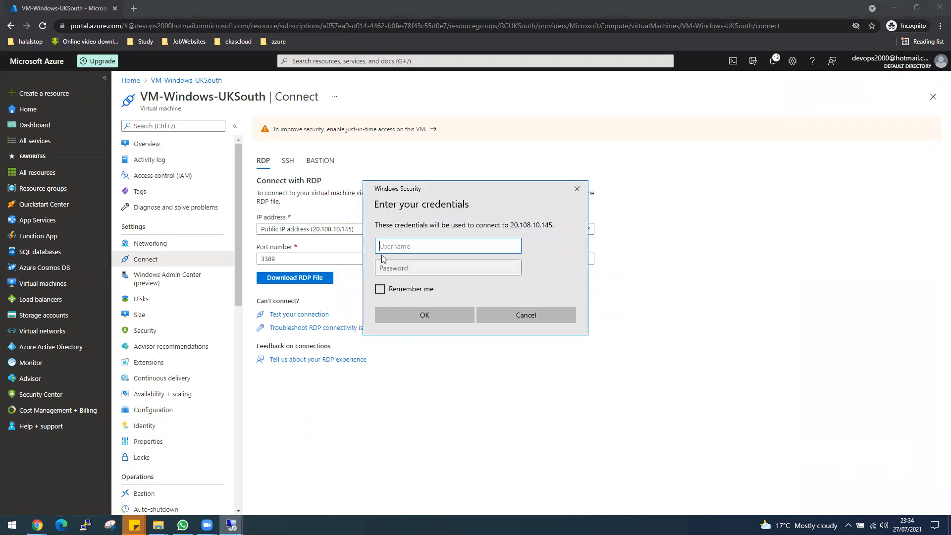
type("desktop")
key("Tab")
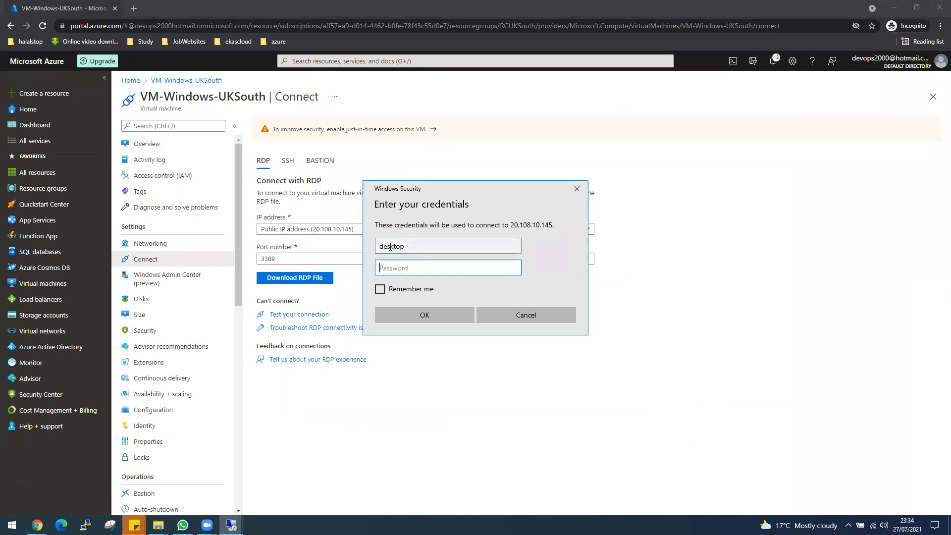
type("••••••••••••")
key("Return")
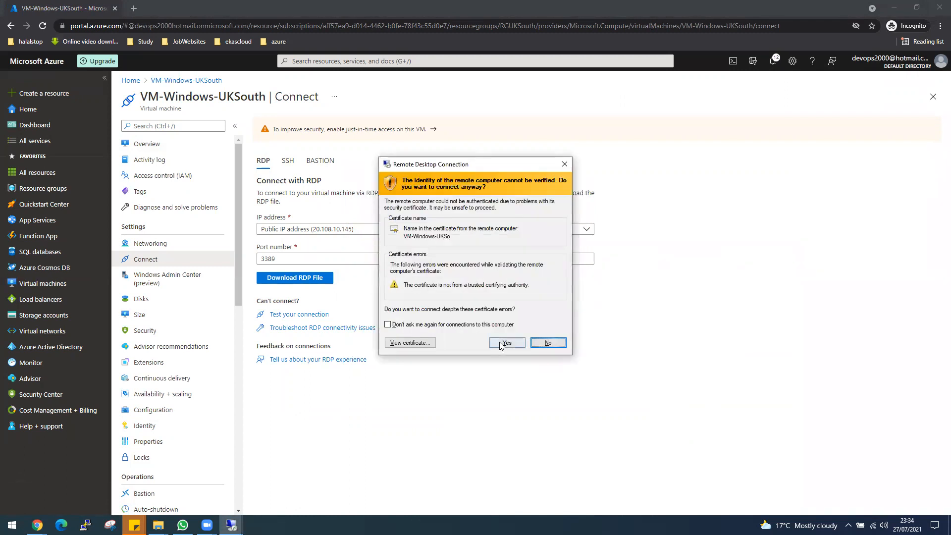
left_click(503, 344)
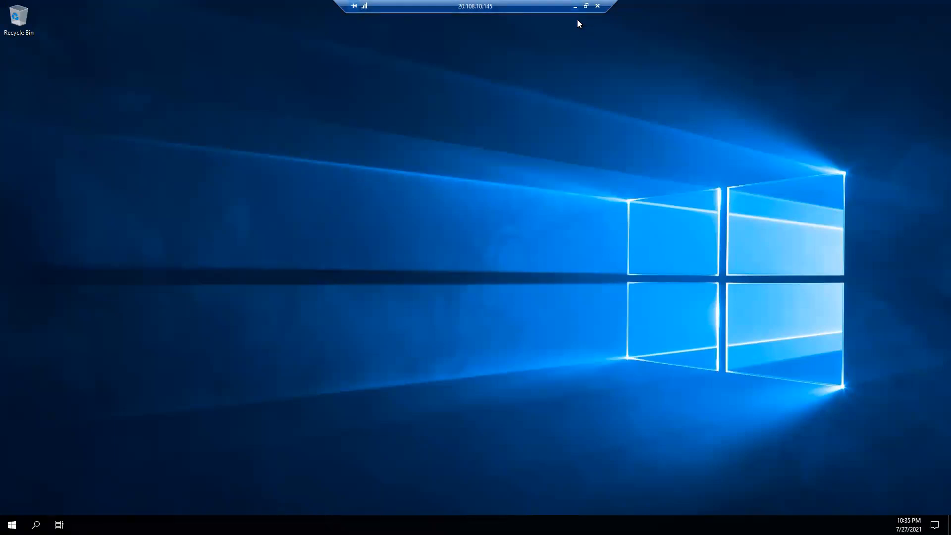
Return to the UK South session, hide Quick Start and dismiss the Windows Admin Center pop-up
left_click(575, 6)
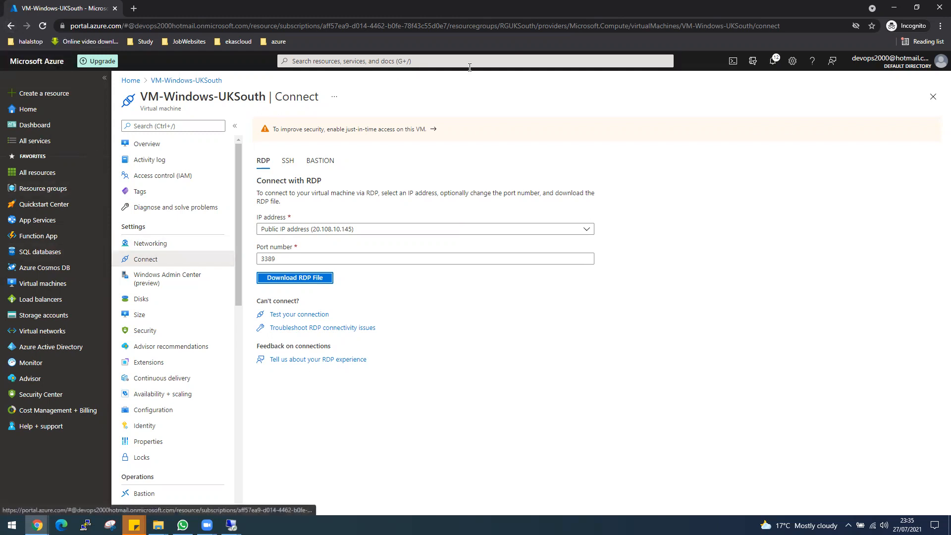
mouse_move(231, 524)
left_click(274, 488)
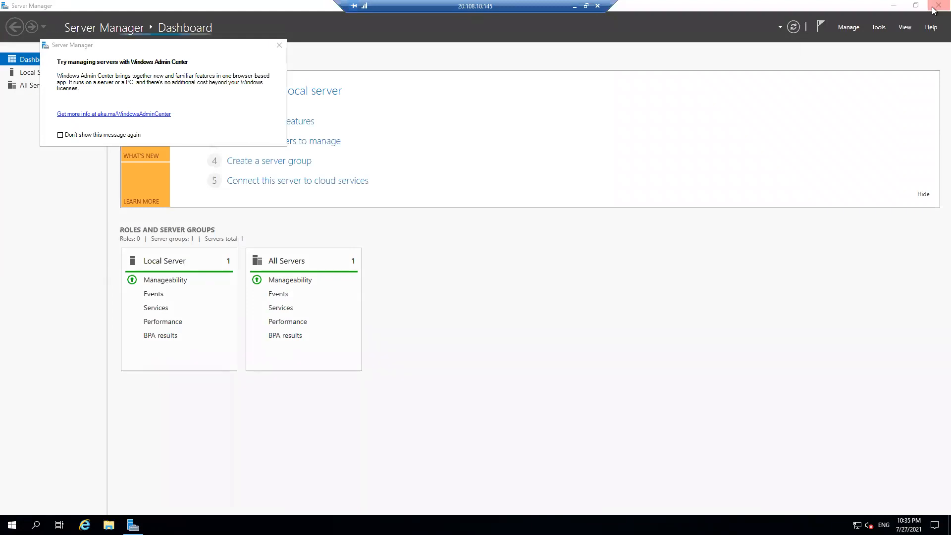
left_click(923, 194)
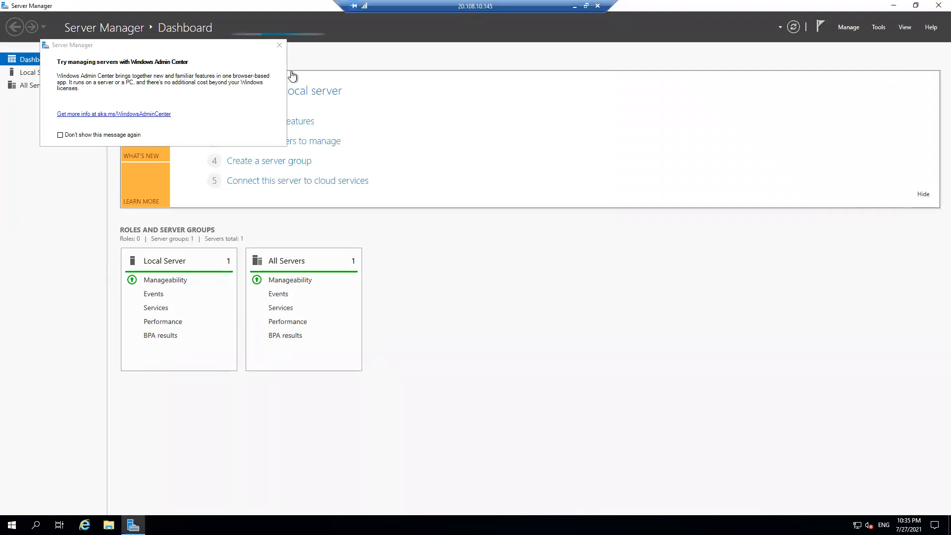
left_click(279, 45)
Launch Command Prompt via 'cmd', minimise Server Manager and centre the Command Prompt window
left_click(12, 525)
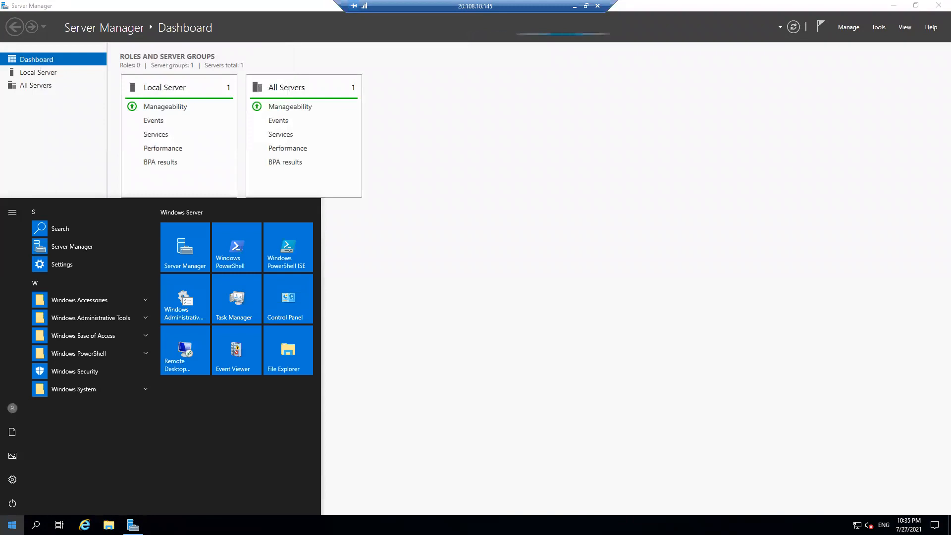
type("cmd")
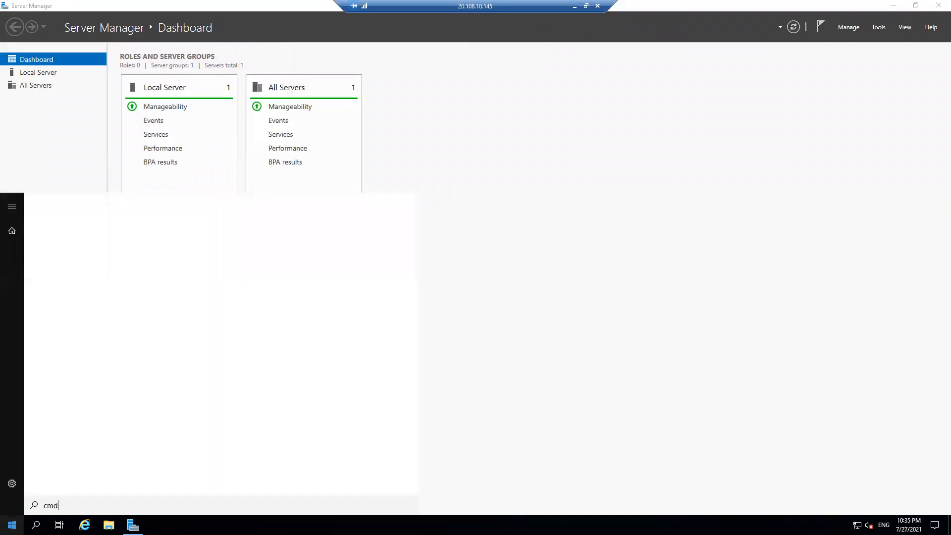
key("Return")
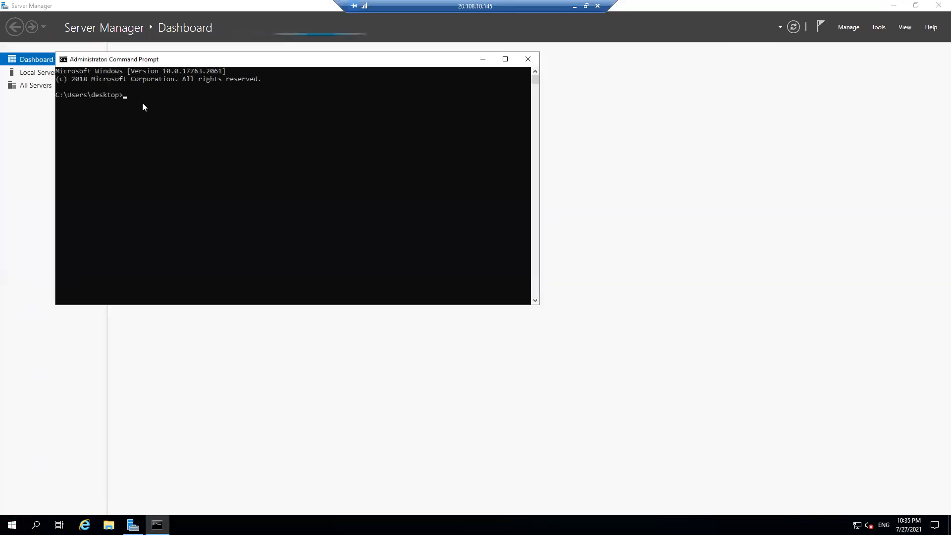
left_click_drag(147, 59, 548, 173)
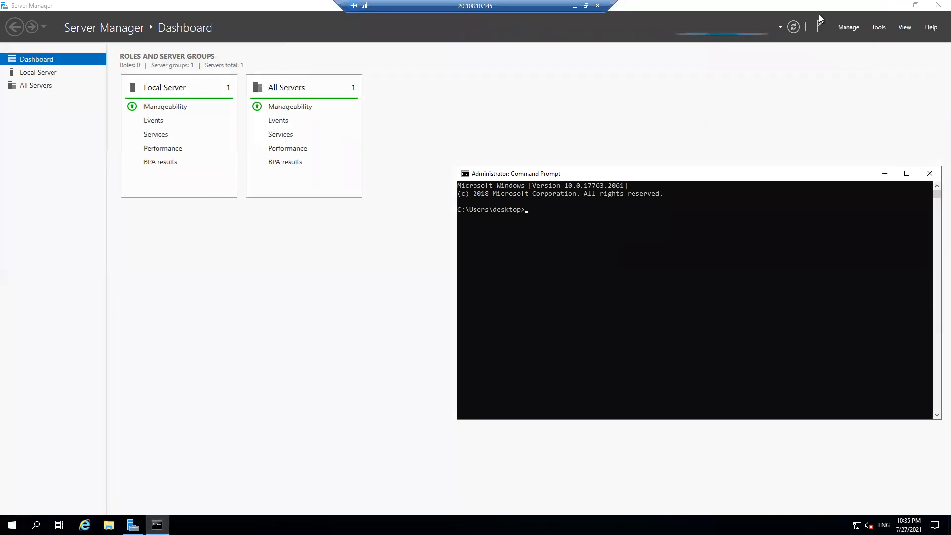
left_click(893, 5)
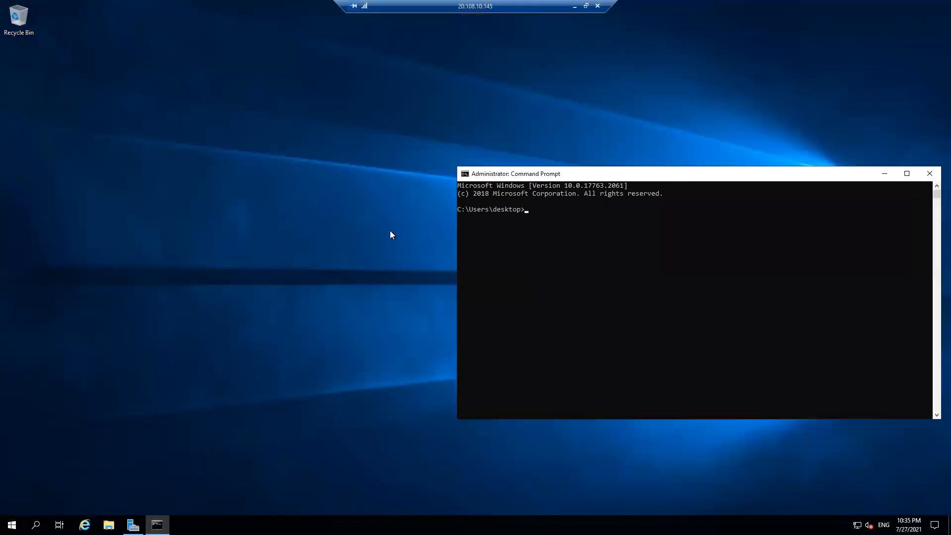
left_click_drag(491, 174, 340, 165)
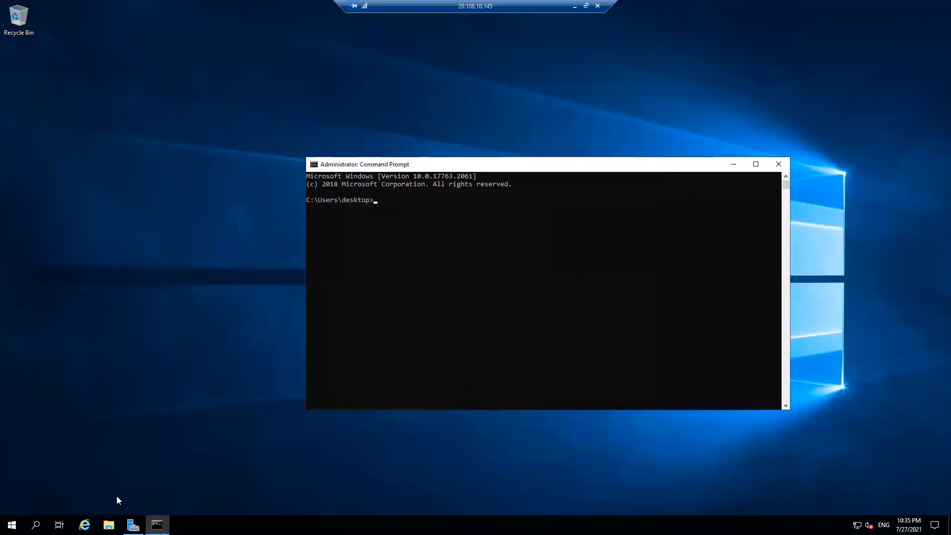
Open the VM-Windows-EastUS overview from the portal's virtual machines list
left_click(575, 7)
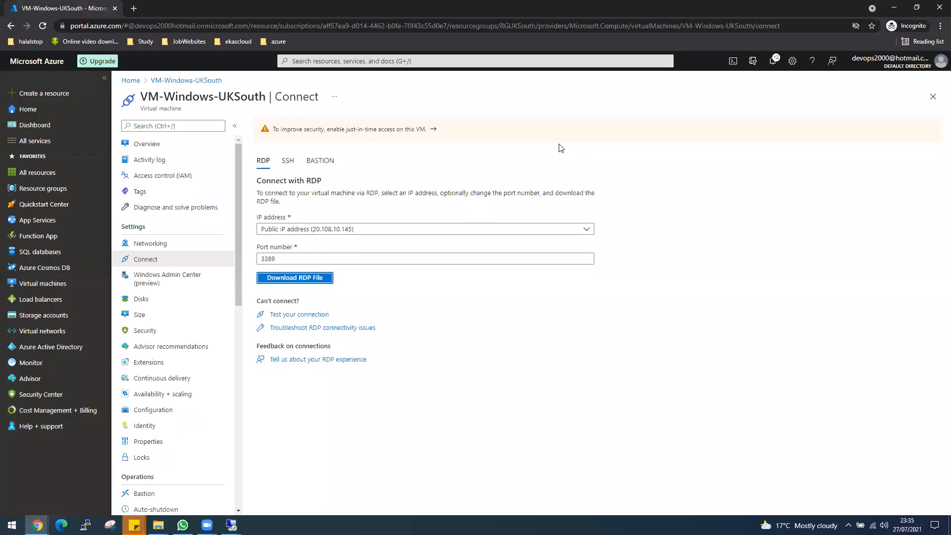
left_click(45, 284)
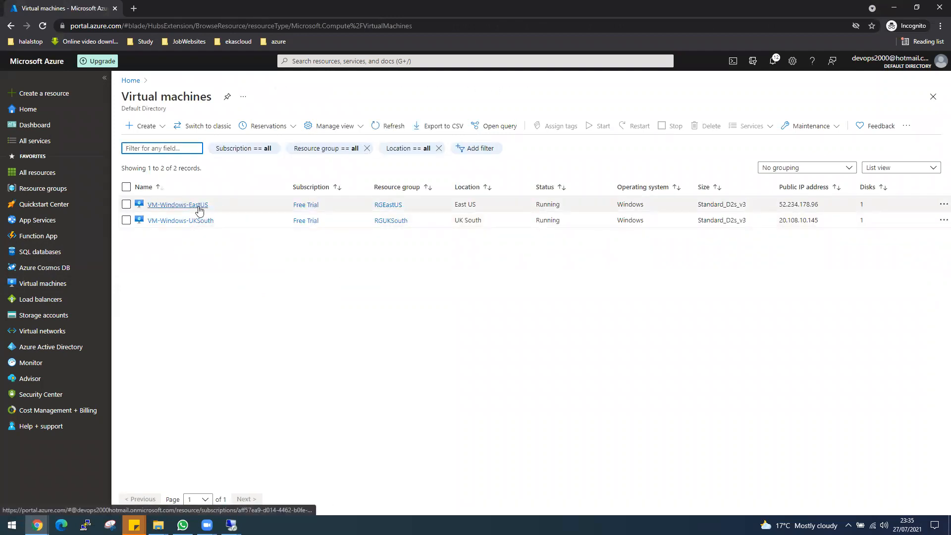
left_click(199, 208)
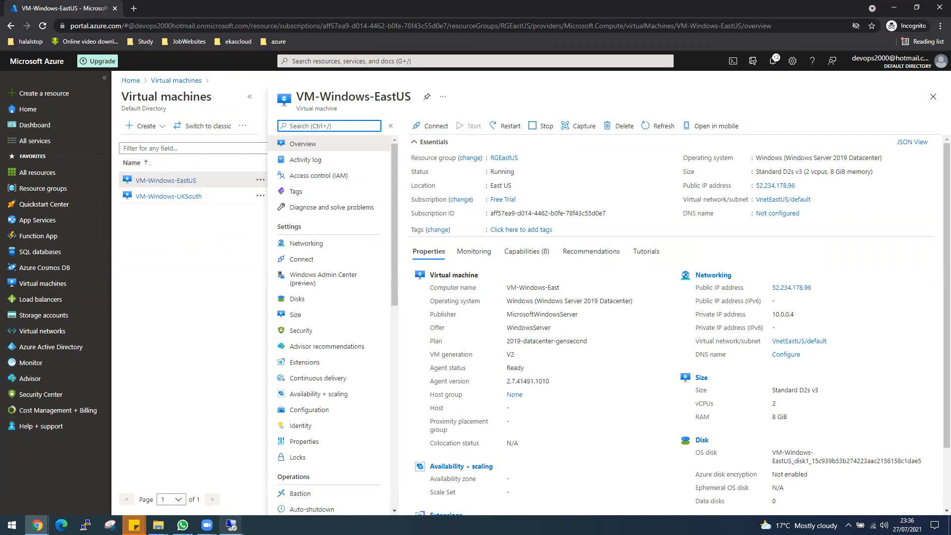
Back in the UK South session, run ipconfig (10.1.0.4) and hostname in Command Prompt
left_click(231, 525)
left_click(283, 475)
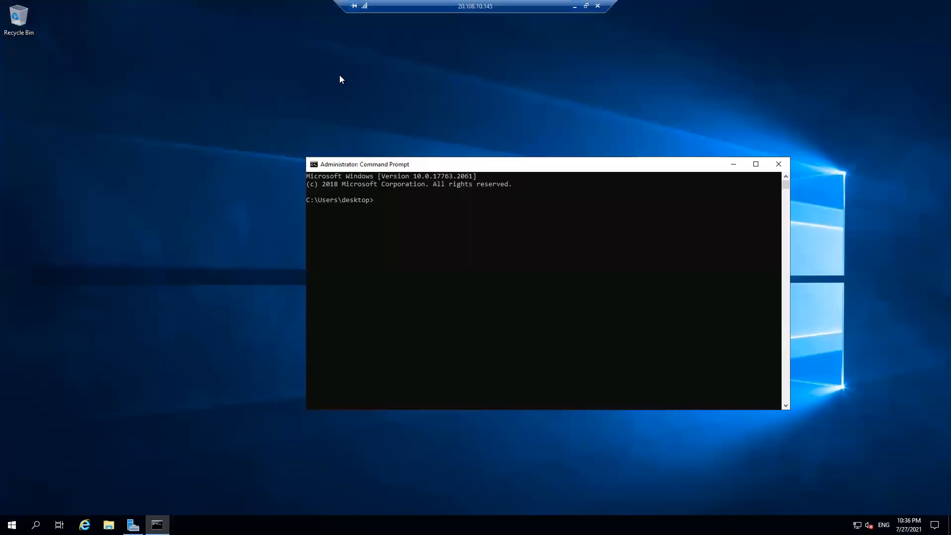
right_click(69, 110)
left_click(440, 212)
type("ipconfig")
key("Return")
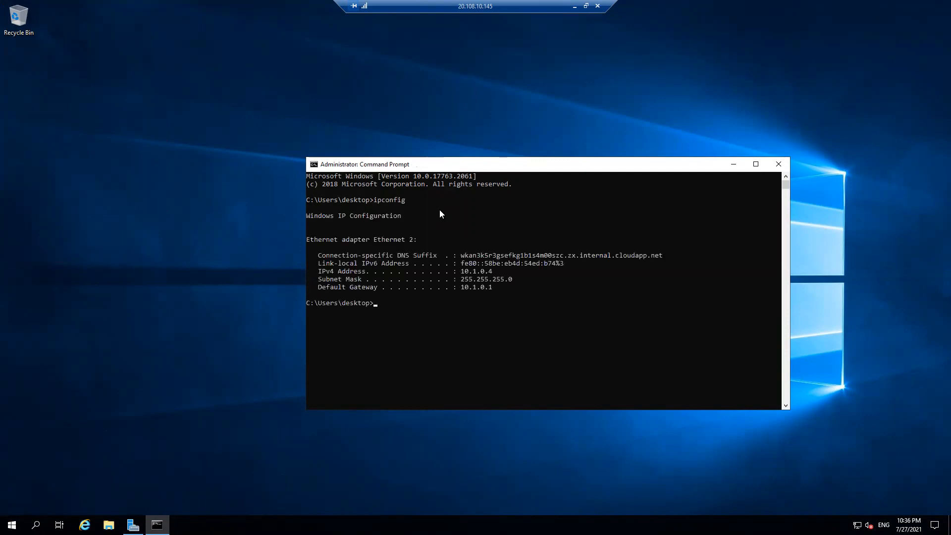
left_click_drag(461, 271, 495, 271)
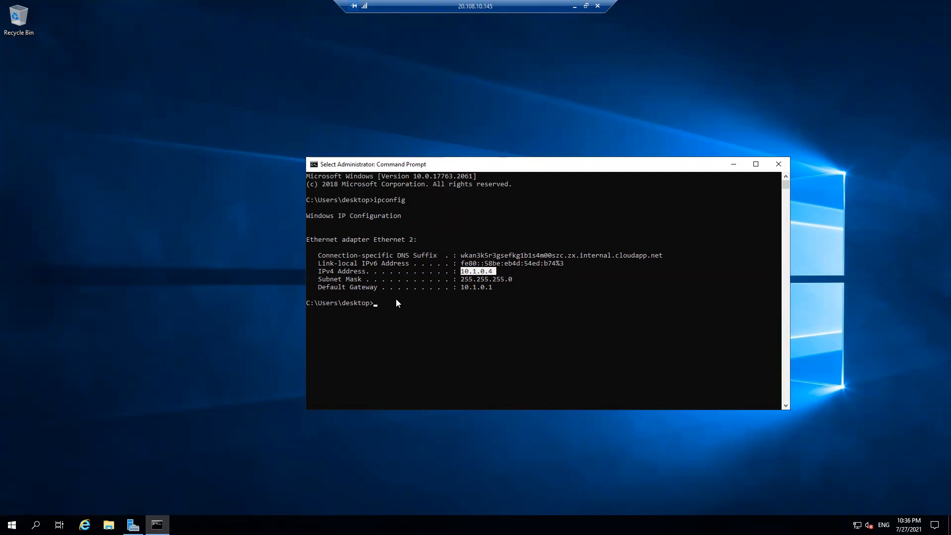
key("ctrl+c")
type("host")
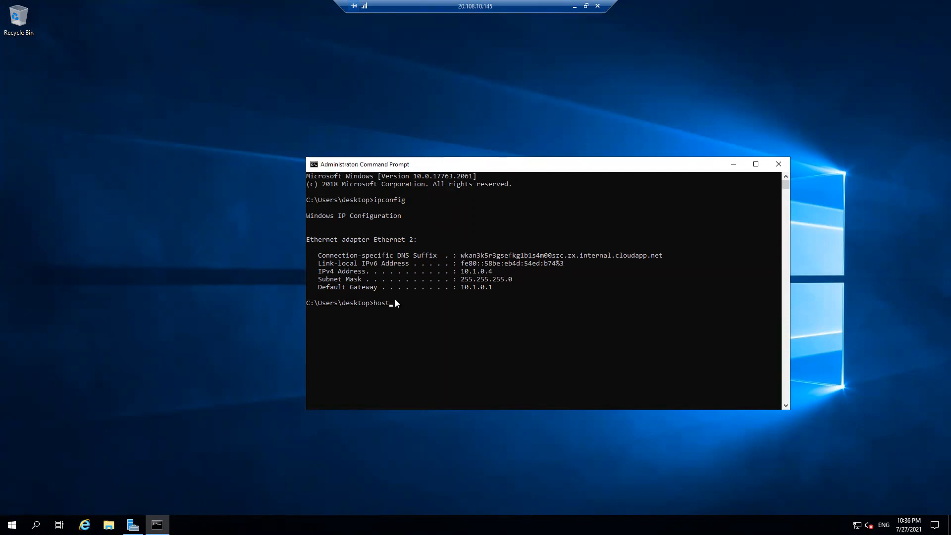
type("name")
key("Return")
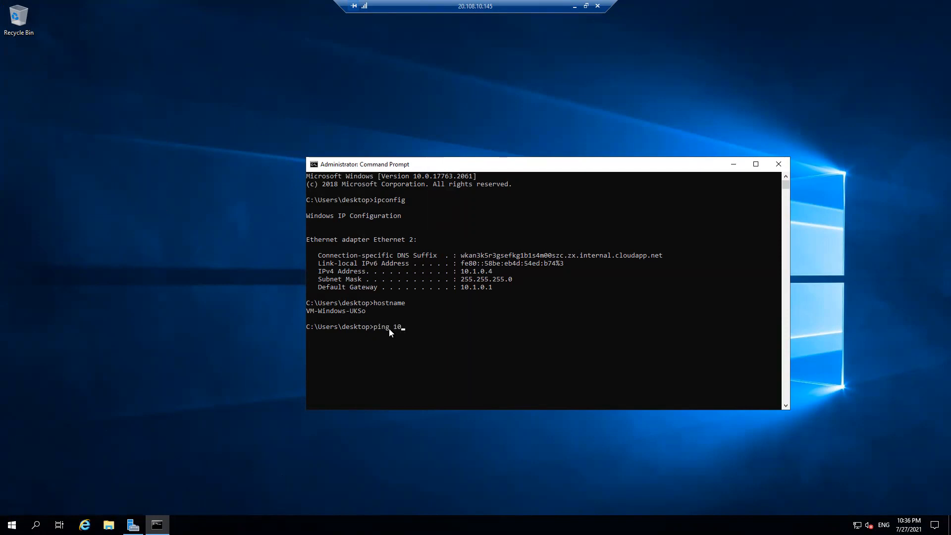
Ping 10.0.0.4, then rerun it with -t for a continuous ping that times out
type(".4")
key("Return")
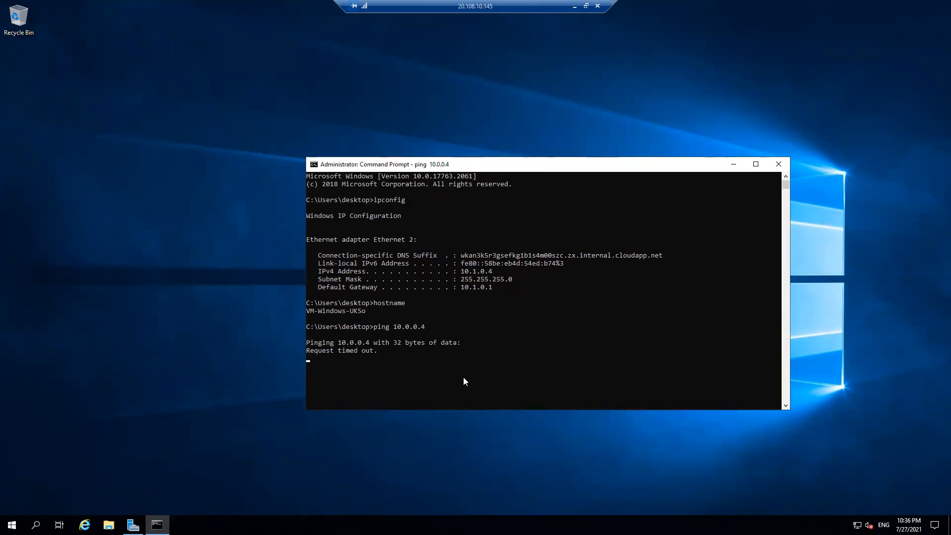
left_click_drag(430, 162, 214, 97)
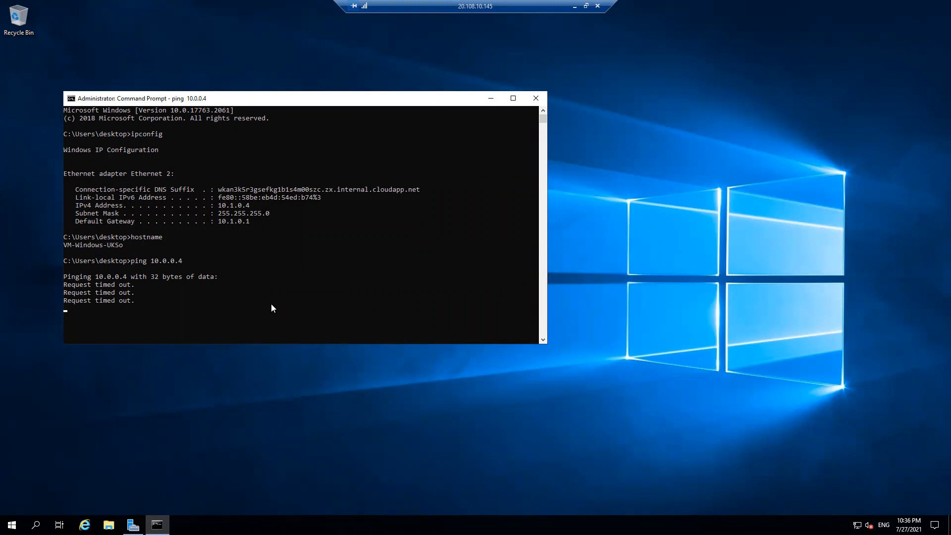
key("Up")
type("-t")
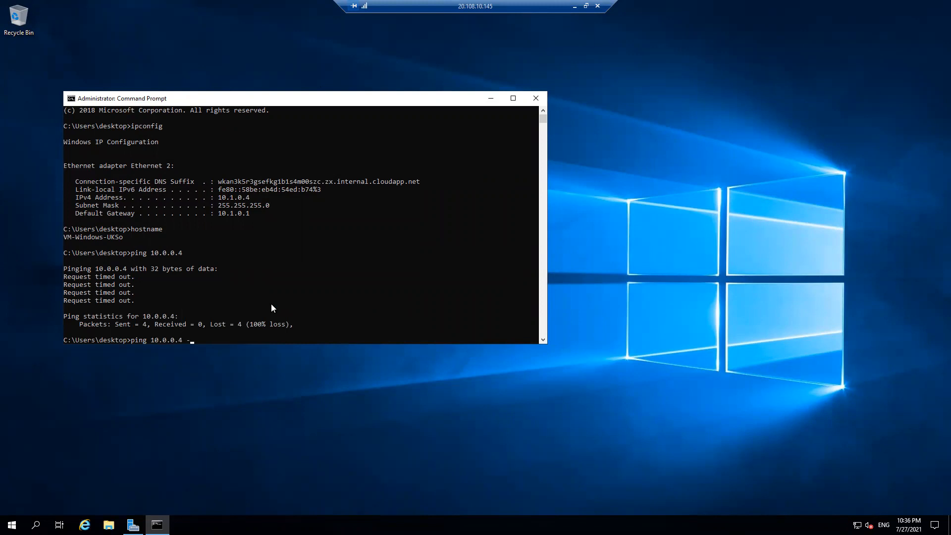
key("Return")
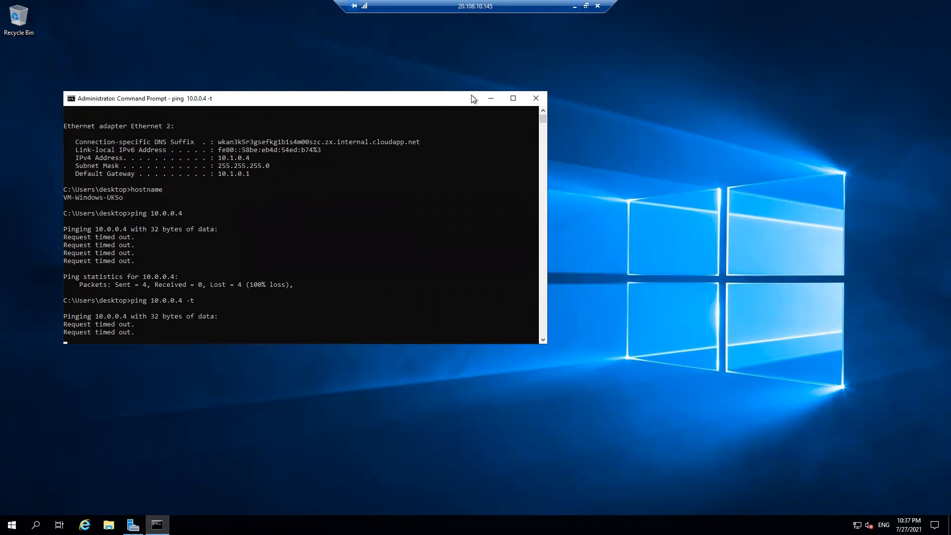
left_click(574, 6)
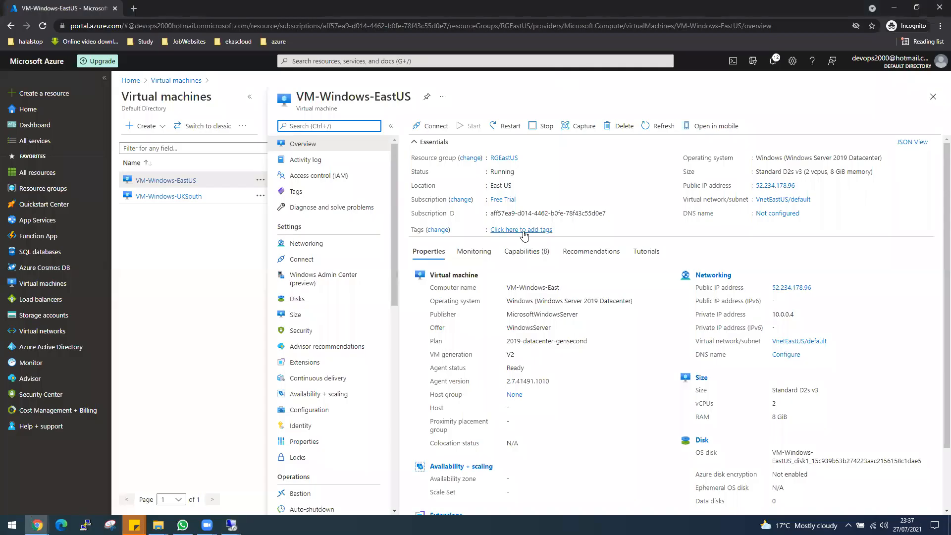
In the East US session, run hostname and ipconfig to confirm VM-Windows-East at 10.0.0.4
left_click(230, 525)
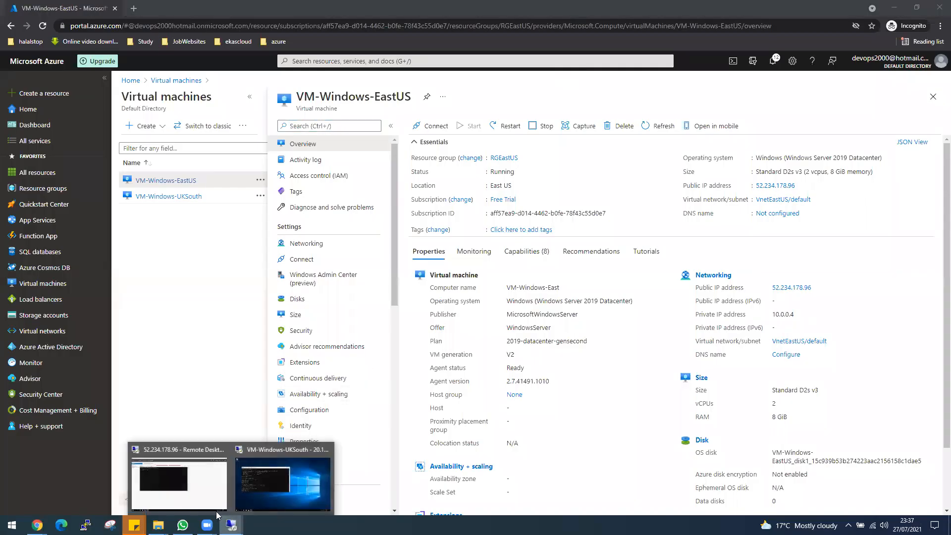
left_click(187, 494)
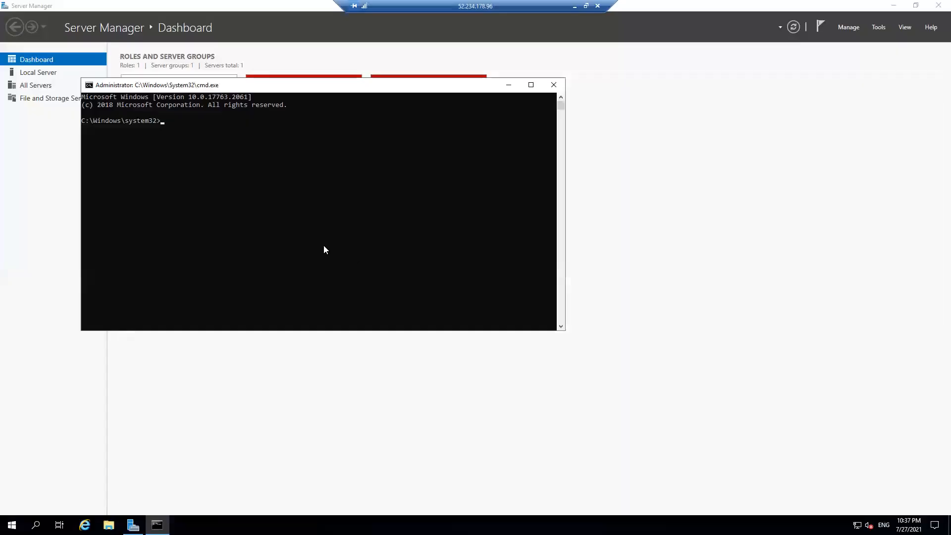
type("hostabme")
key("BackSpace")
key("BackSpace")
key("BackSpace")
key("BackSpace")
key("BackSpace")
type("tname")
key("Return")
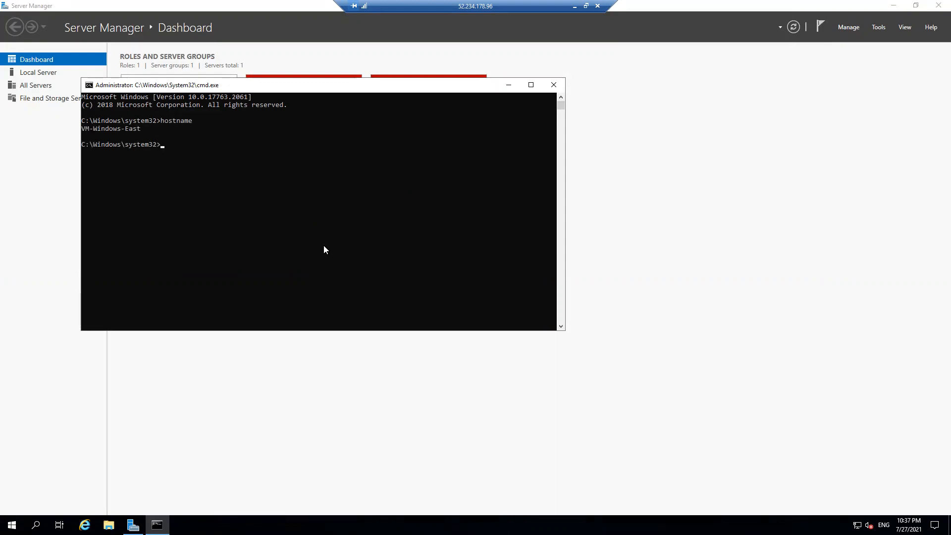
type("ipconfig")
key("Return")
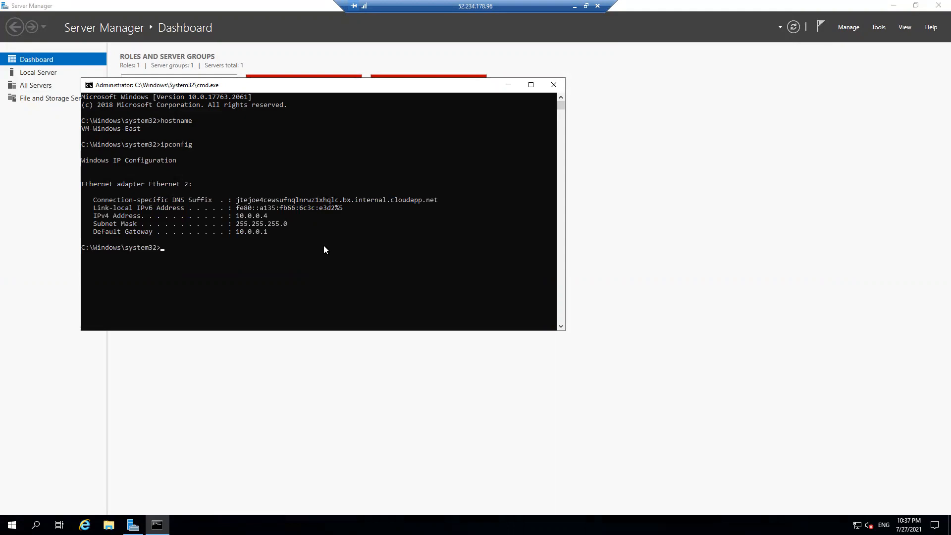
Start a continuous ping to 10.1.0.4 with -t, which times out
type("ping 10.1.0")
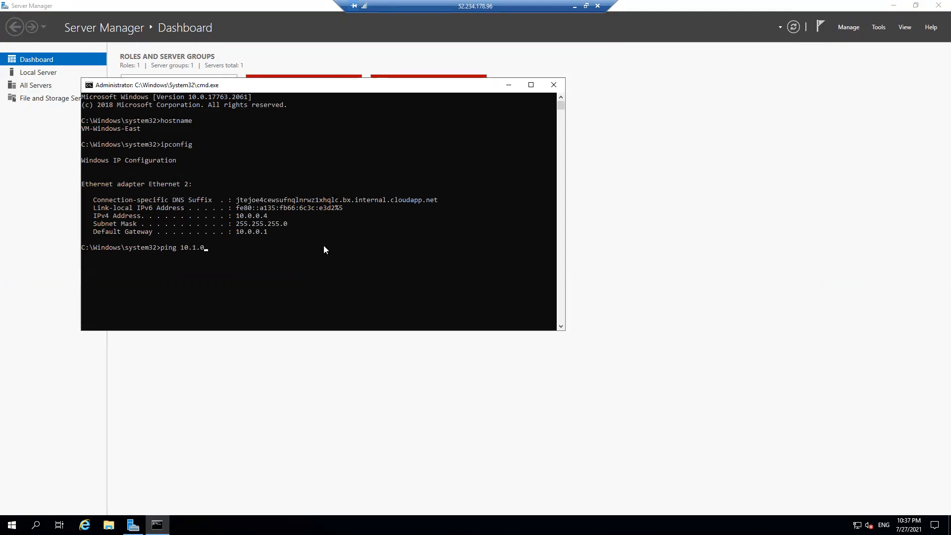
type(".4 -f")
key("BackSpace")
type("t")
key("Return")
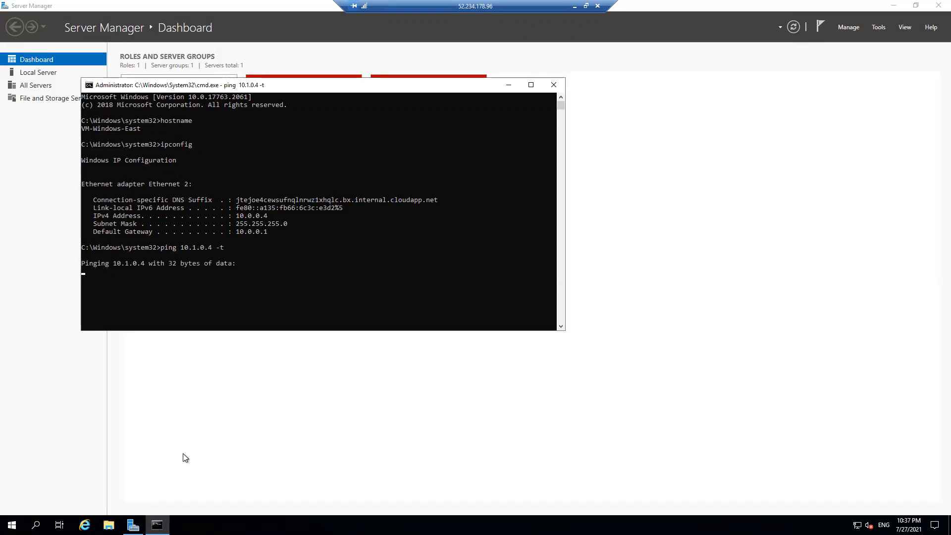
mouse_move(157, 525)
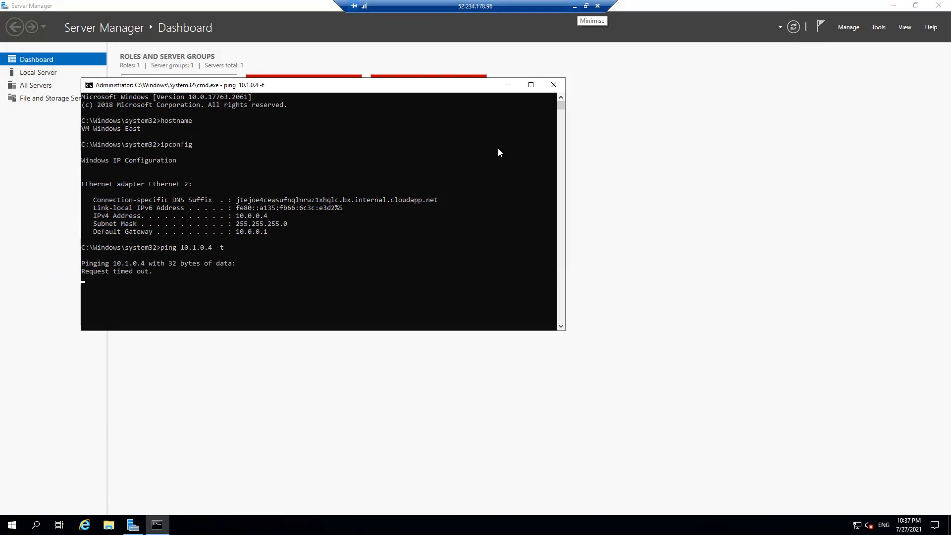
left_click(575, 7)
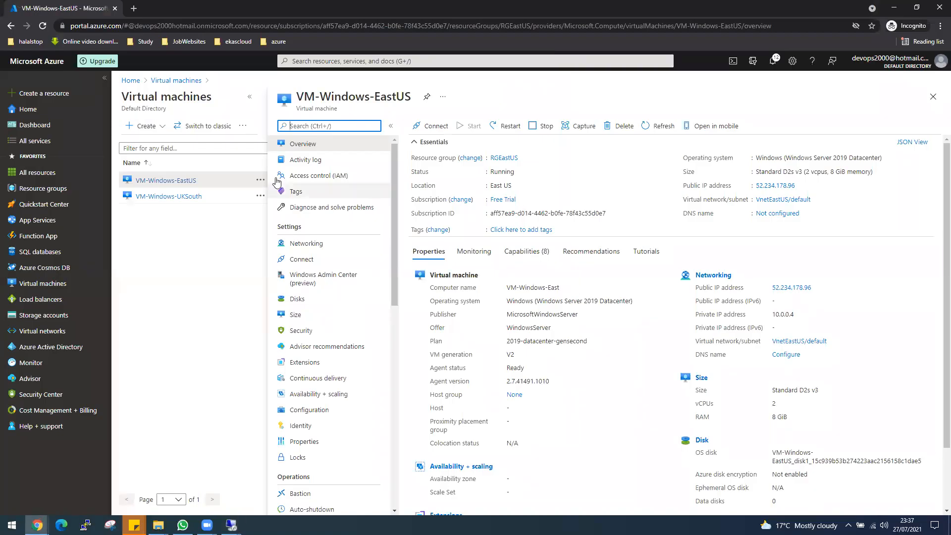
Open VM-Windows-UKSouth's overview, then search the portal for 'gate'
left_click(183, 197)
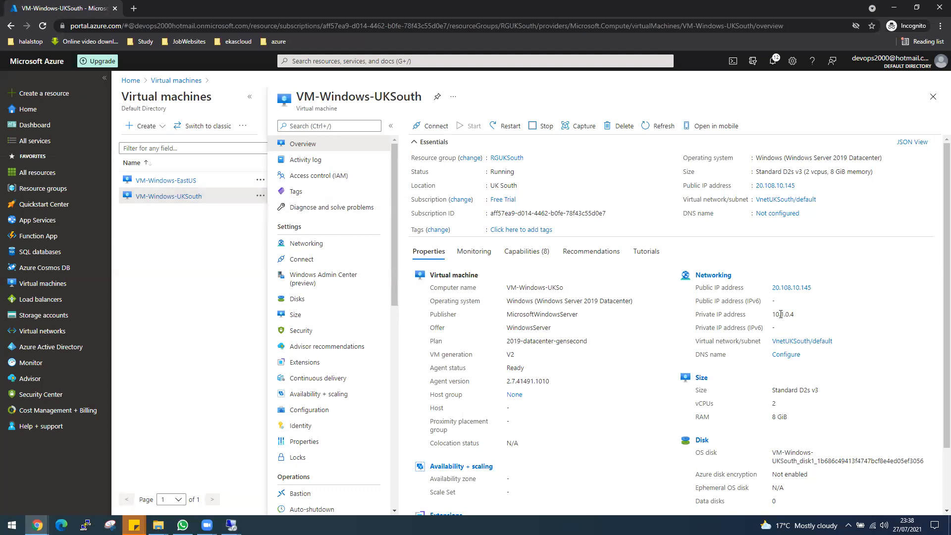
left_click(408, 61)
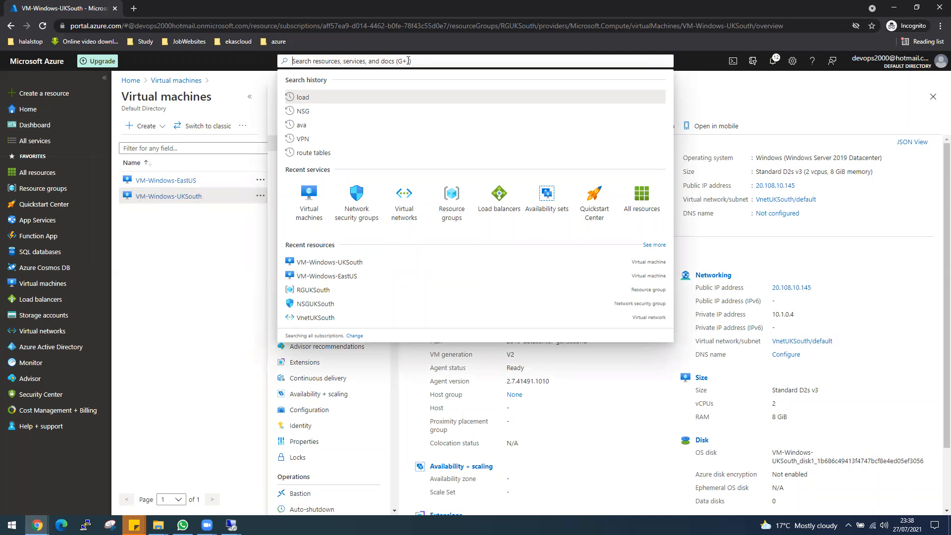
type("gate")
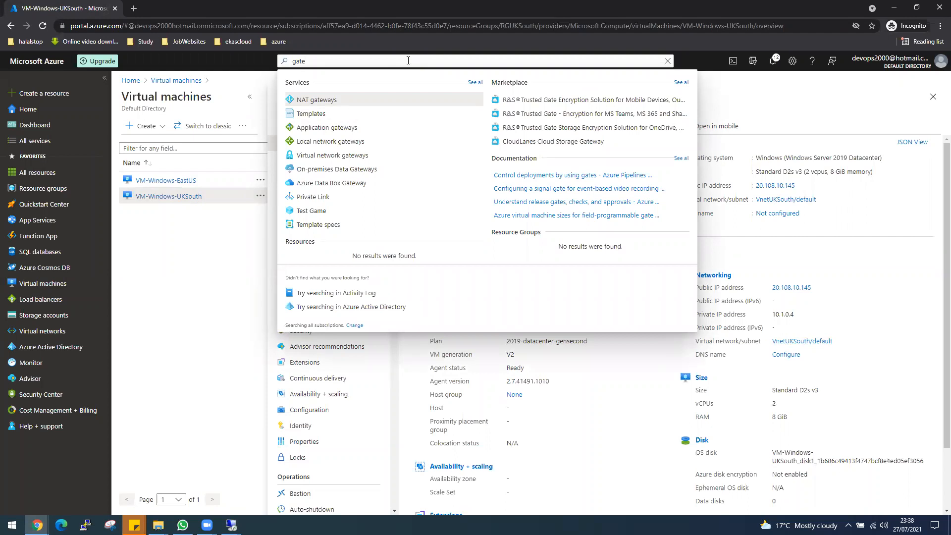
Begin a virtual network gateway named 'GatewatV-EastUS', then open VnetEastUS from Virtual networks
left_click(347, 155)
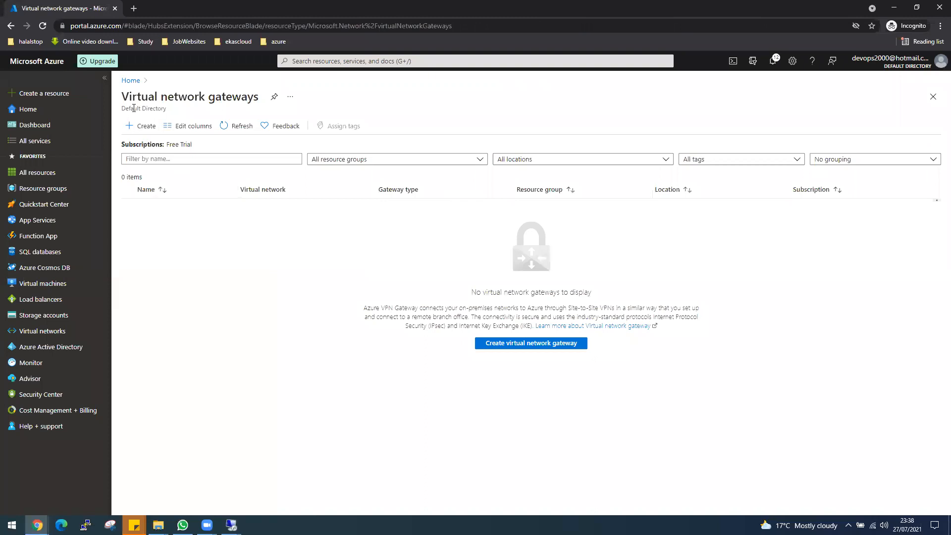
left_click_drag(126, 97, 256, 96)
left_click(184, 201)
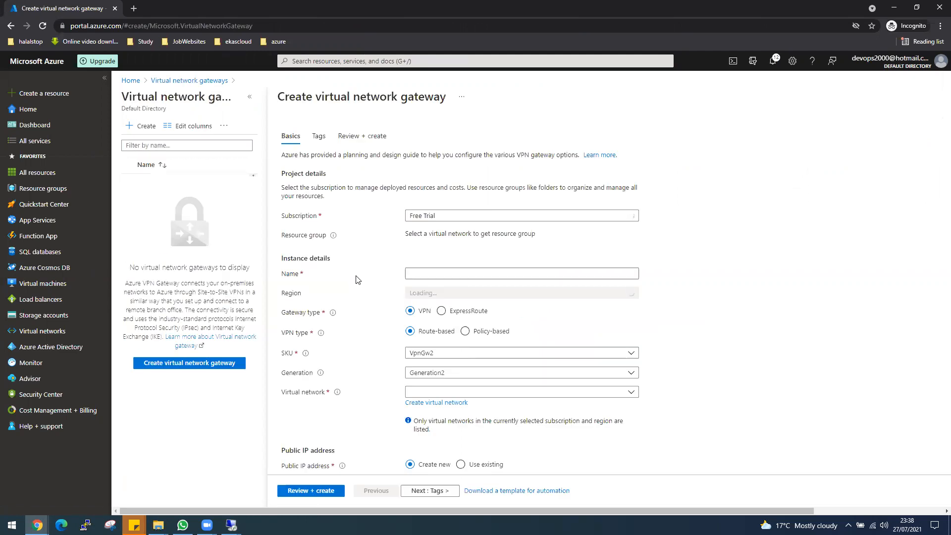
left_click(438, 275)
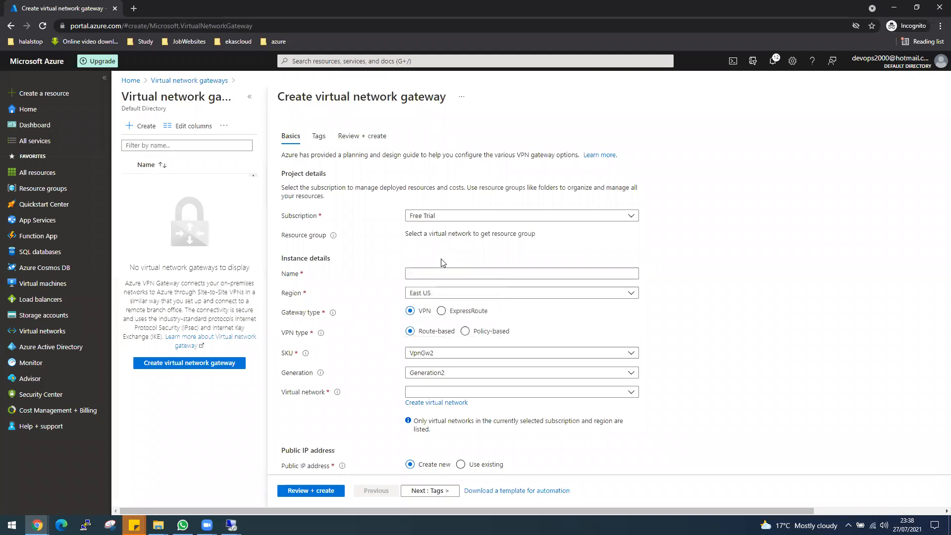
left_click(440, 274)
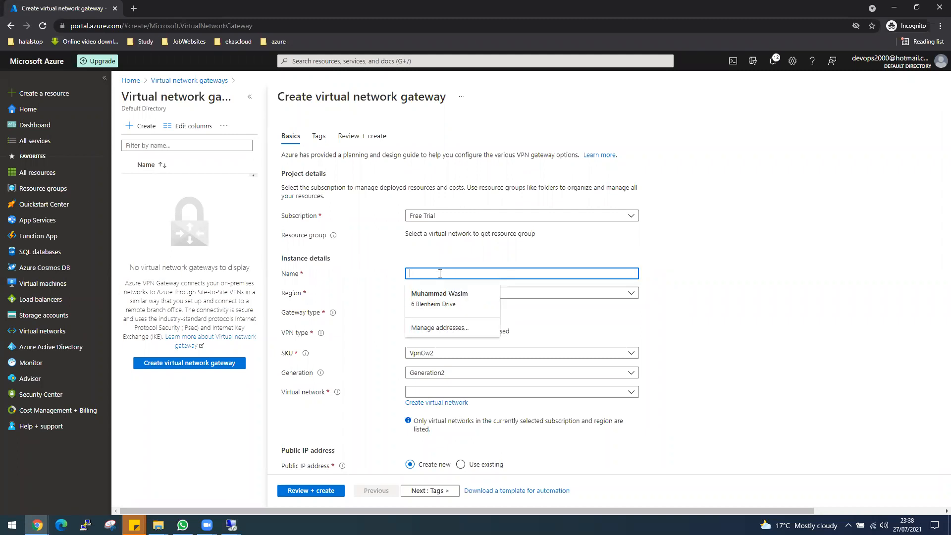
type("Gatewat")
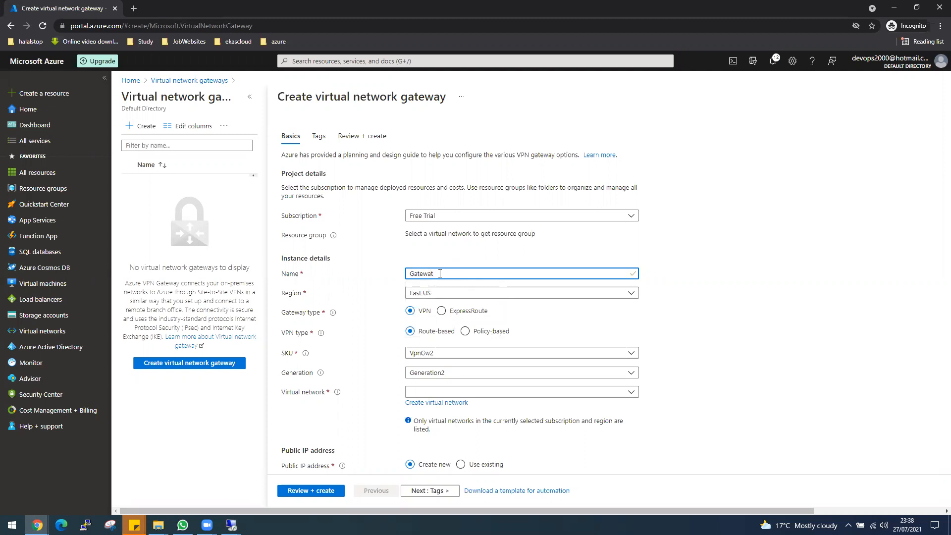
type("V-")
key("Right")
key("Right")
key("Right")
type("Ea")
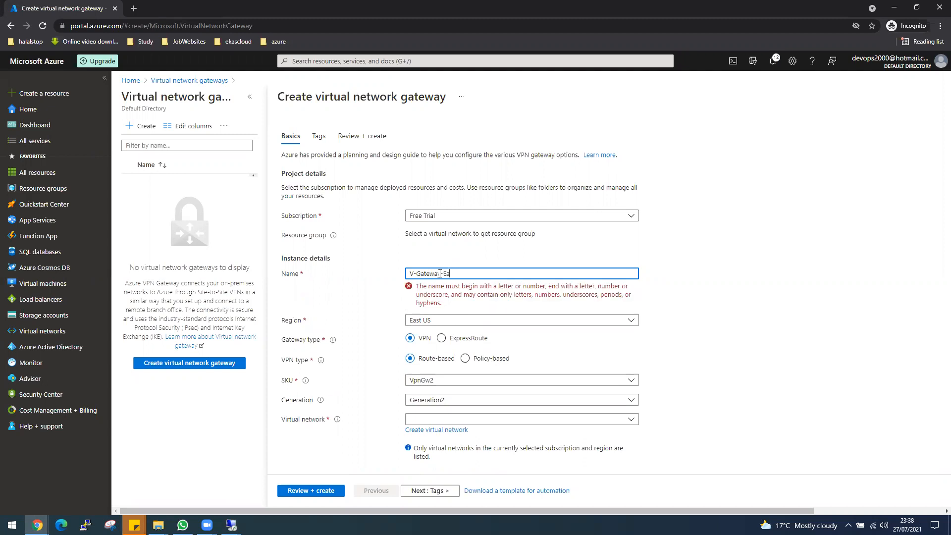
type("stUS")
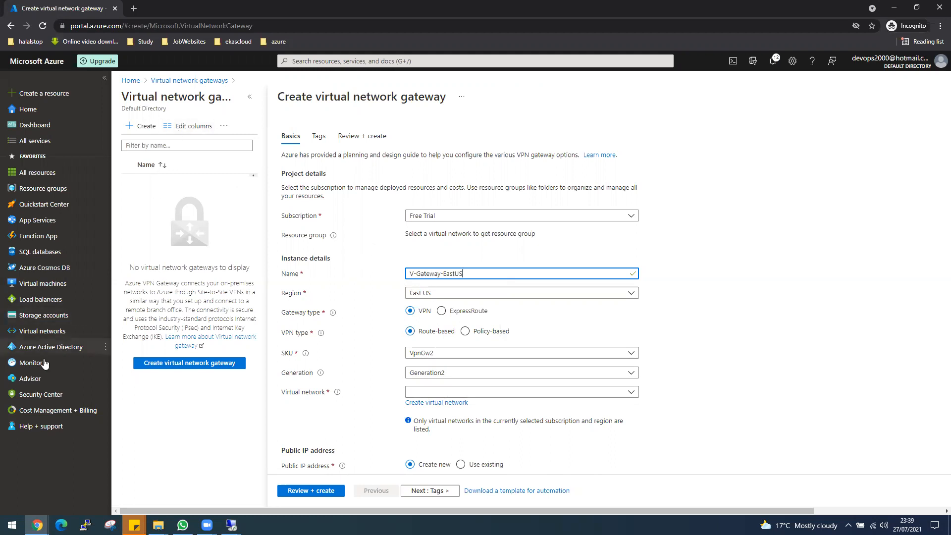
left_click(43, 331)
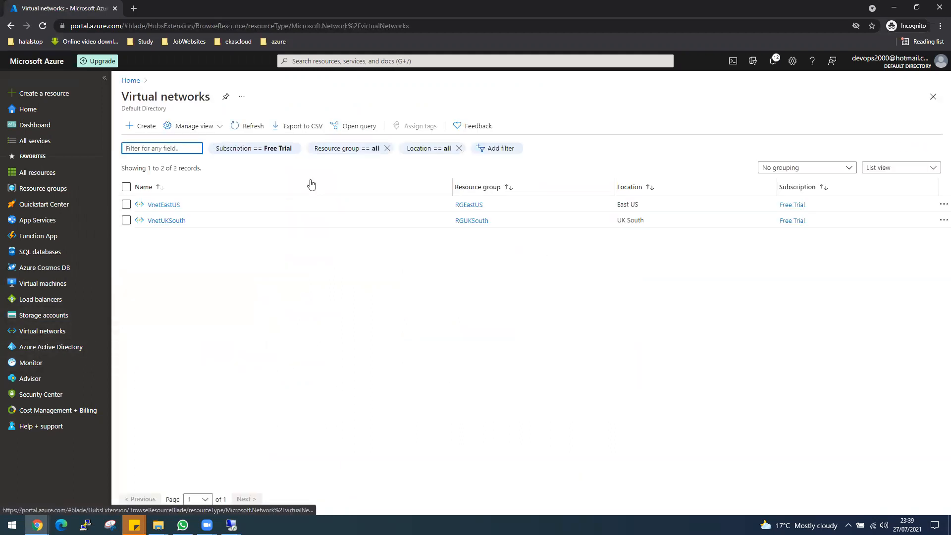
left_click(159, 205)
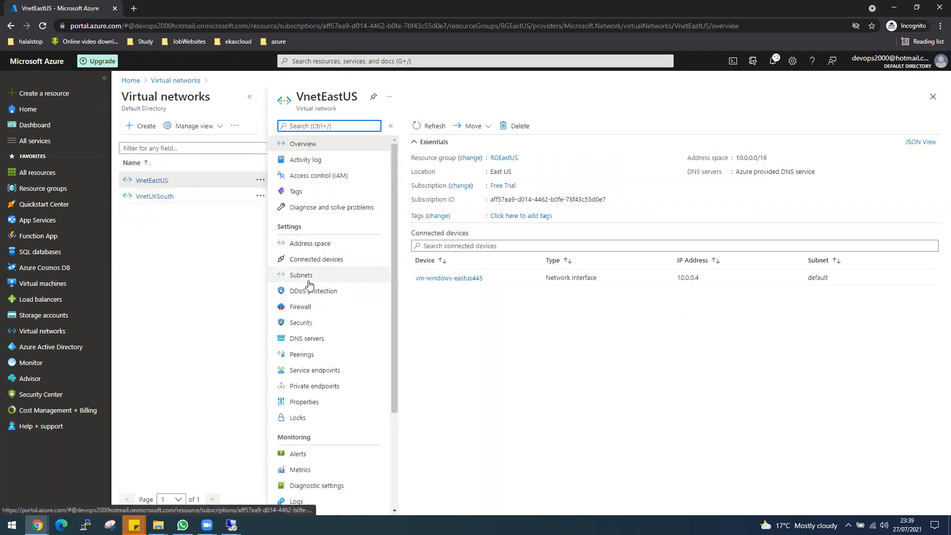
Add a GatewaySubnet with range 10.0.1.0/24 to VnetEastUS and refresh its subnet list
left_click(308, 276)
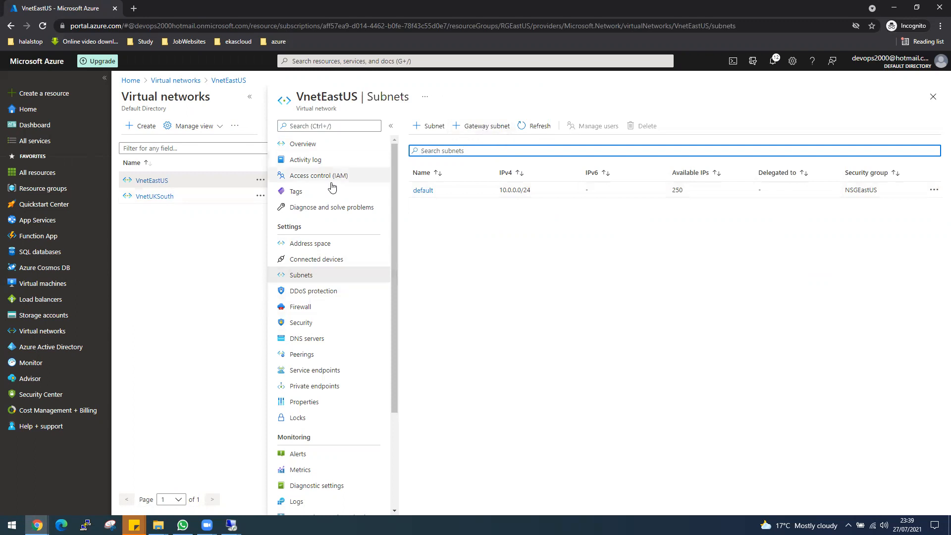
left_click(484, 130)
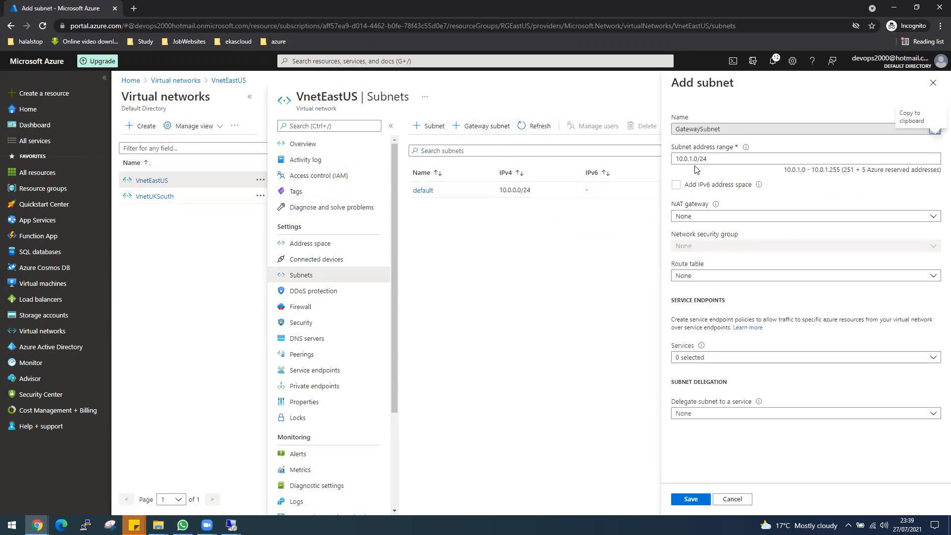
left_click(686, 500)
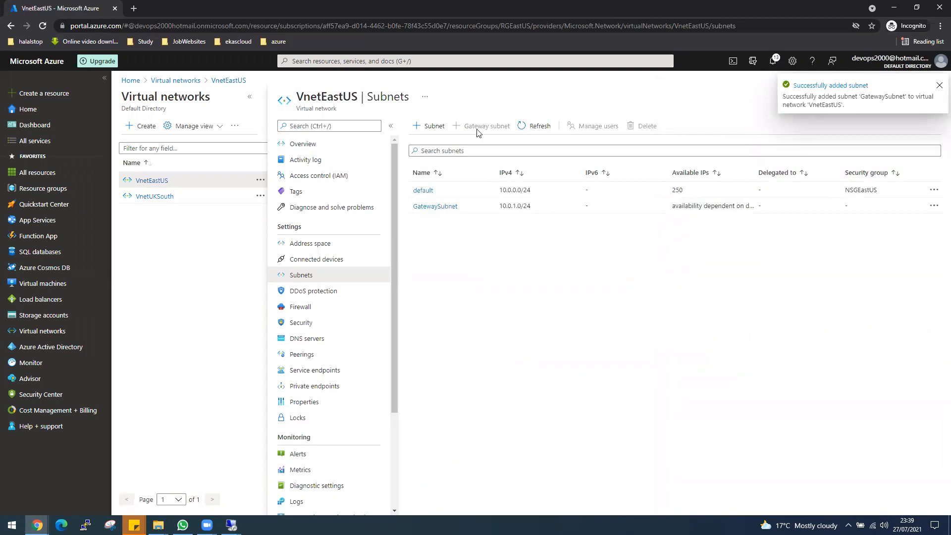
left_click(519, 130)
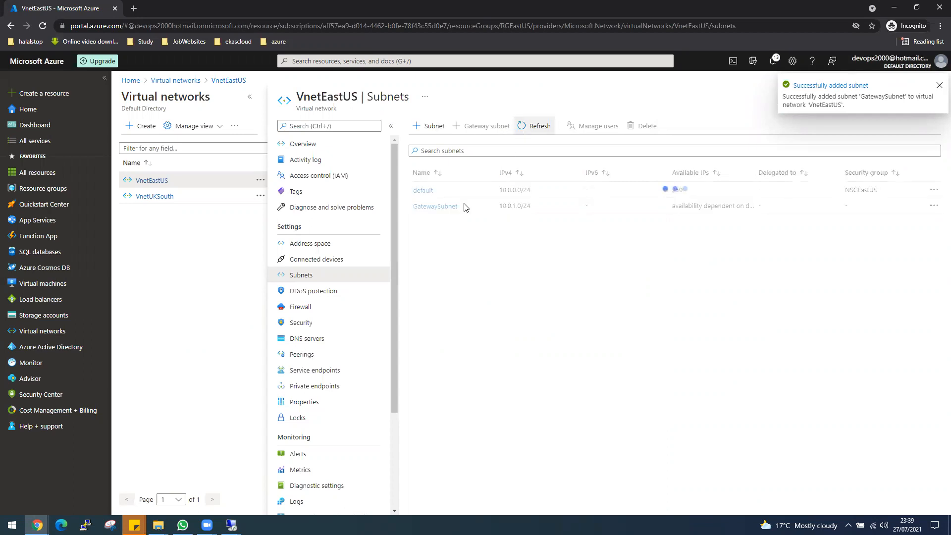
Add a GatewaySubnet with range 10.1.1.0/24 to VnetUKSouth and refresh its subnet list
left_click(155, 197)
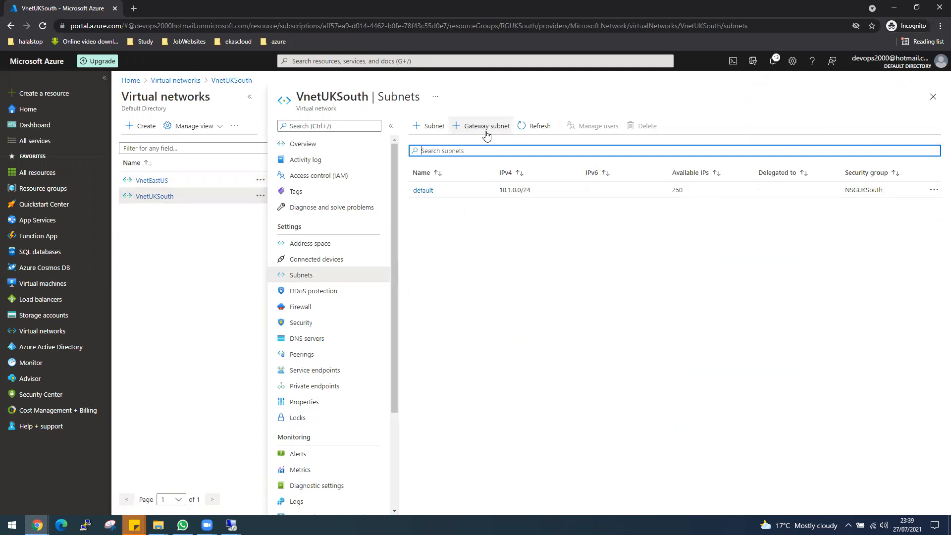
left_click(487, 132)
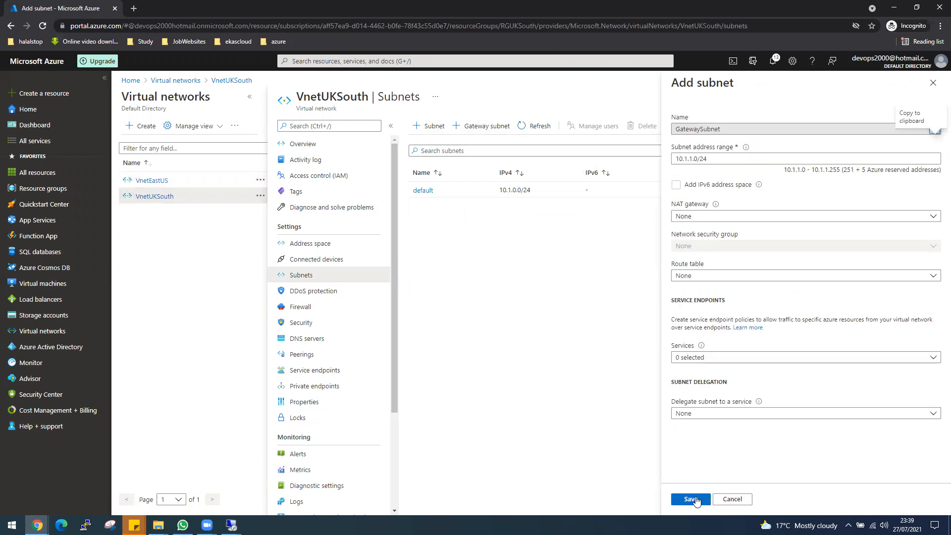
left_click(692, 499)
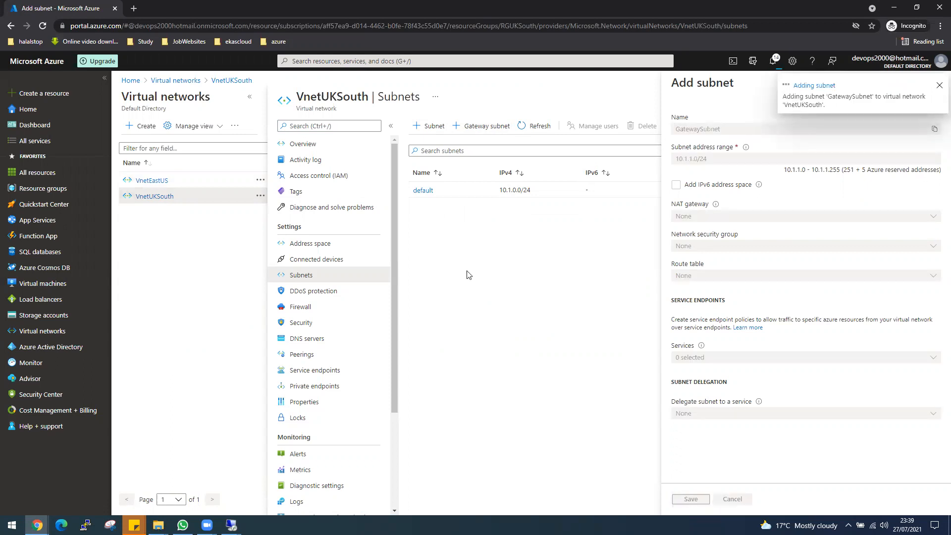
left_click(525, 129)
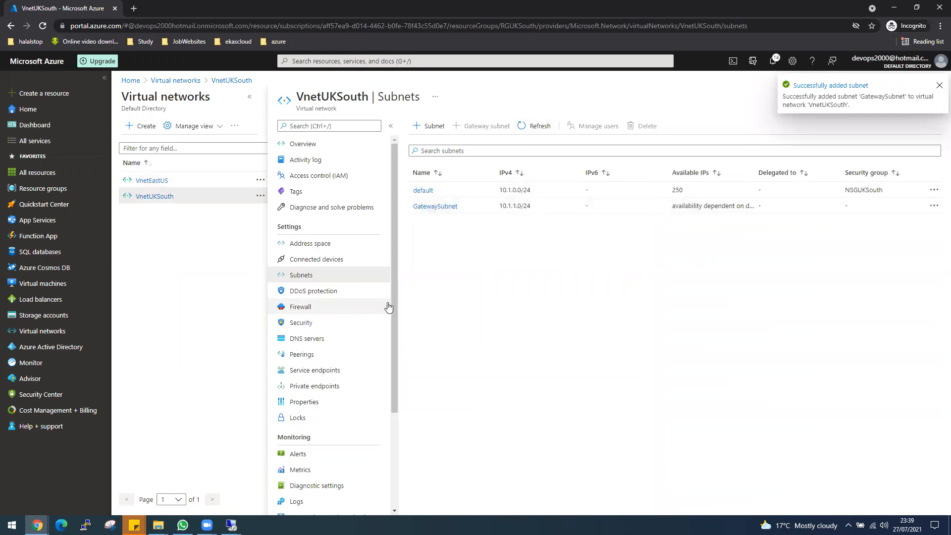
Start a new virtual network gateway named V-Gateway-EastUS attached to VnetEastUS
left_click(311, 61)
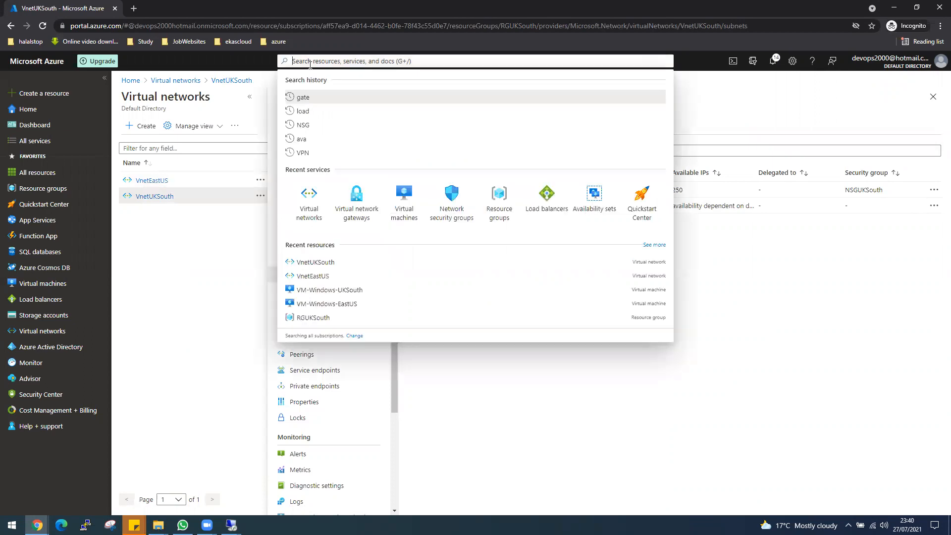
left_click(357, 202)
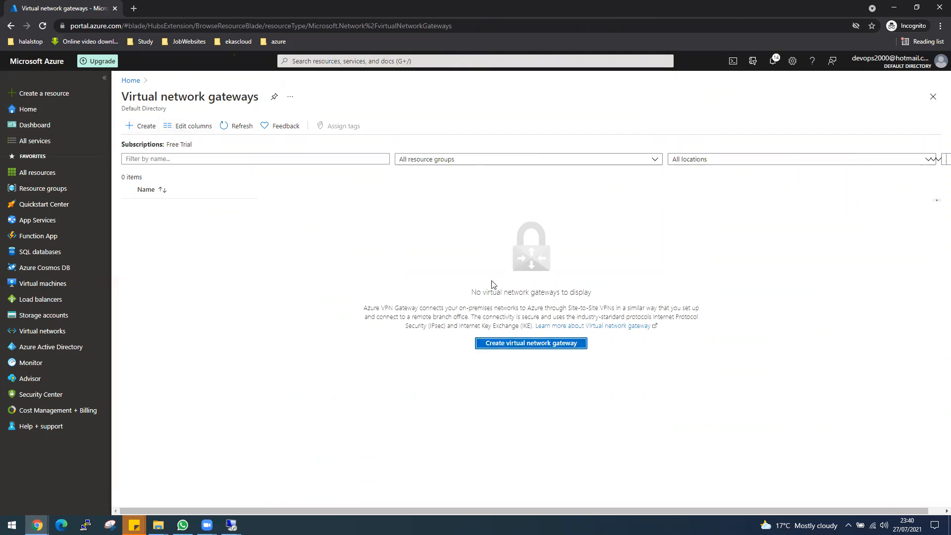
left_click(501, 342)
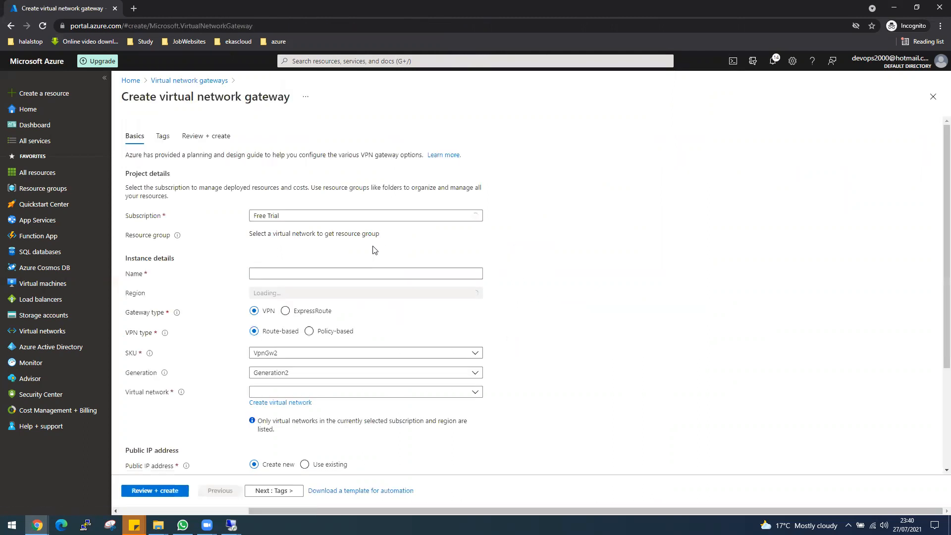
left_click(309, 276)
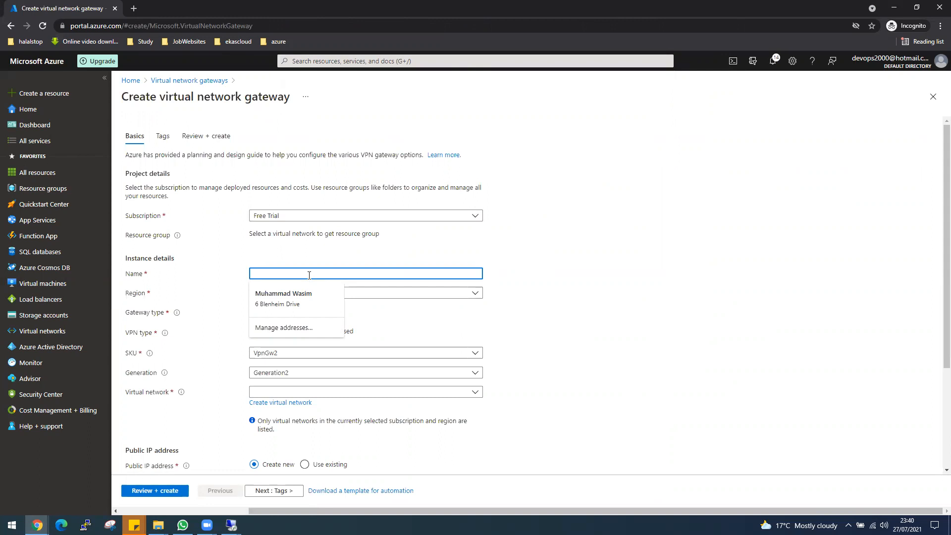
type("V-")
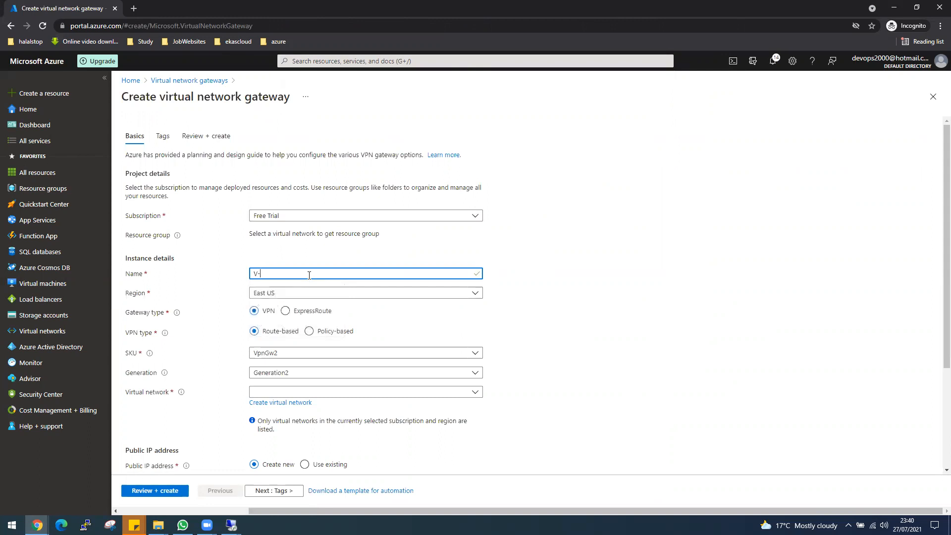
type("Gateway-EastUS")
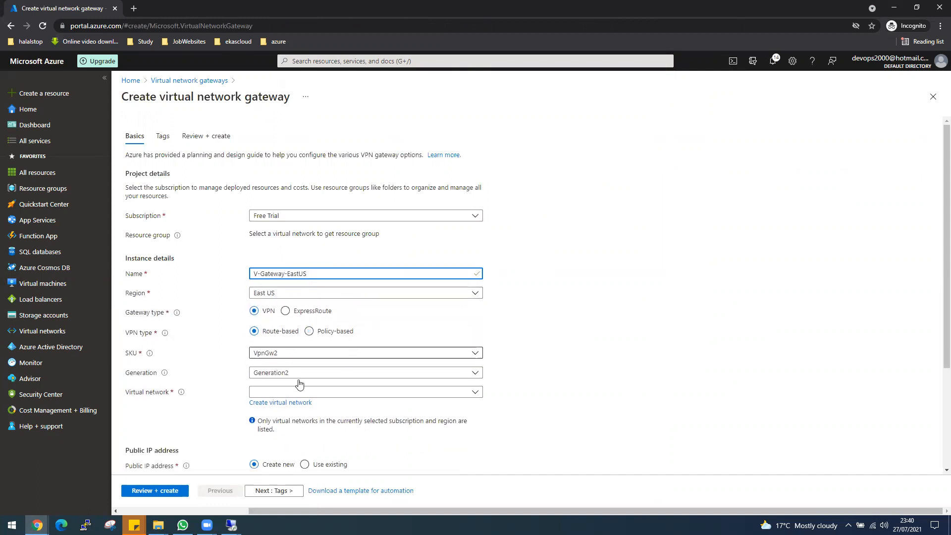
left_click(300, 394)
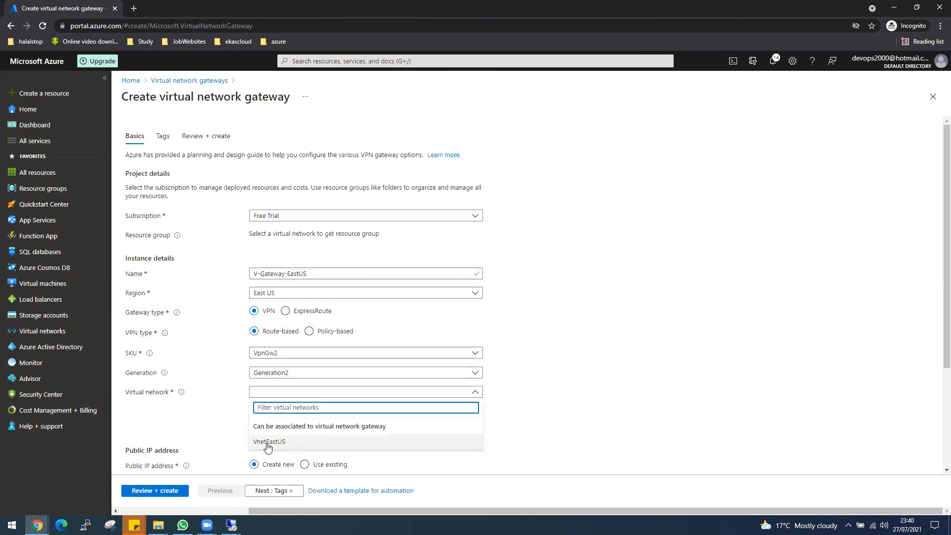
left_click(268, 445)
Name the new public IP IP-Gateway-EastUS and submit the gateway for Review + create
scroll(525, 424, "down", 1)
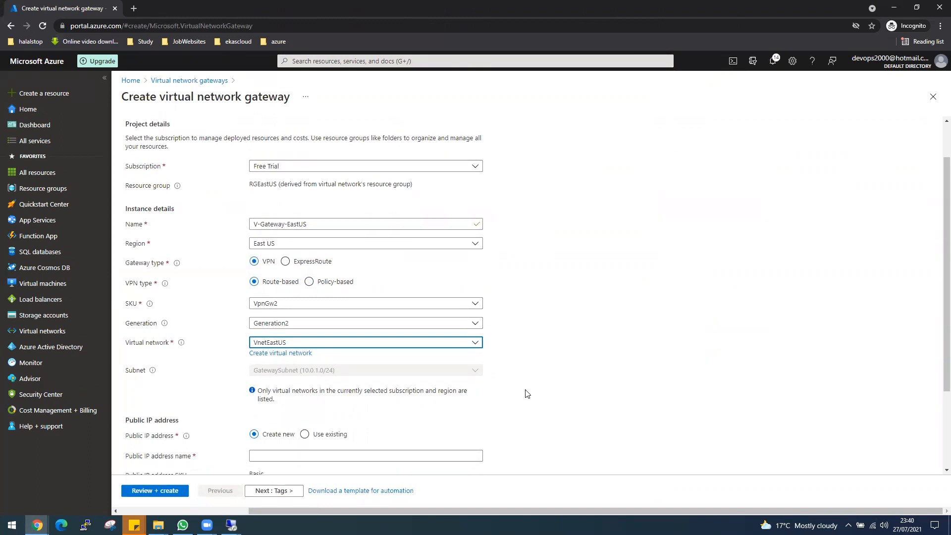
scroll(527, 393, "down", 1)
left_click(345, 407)
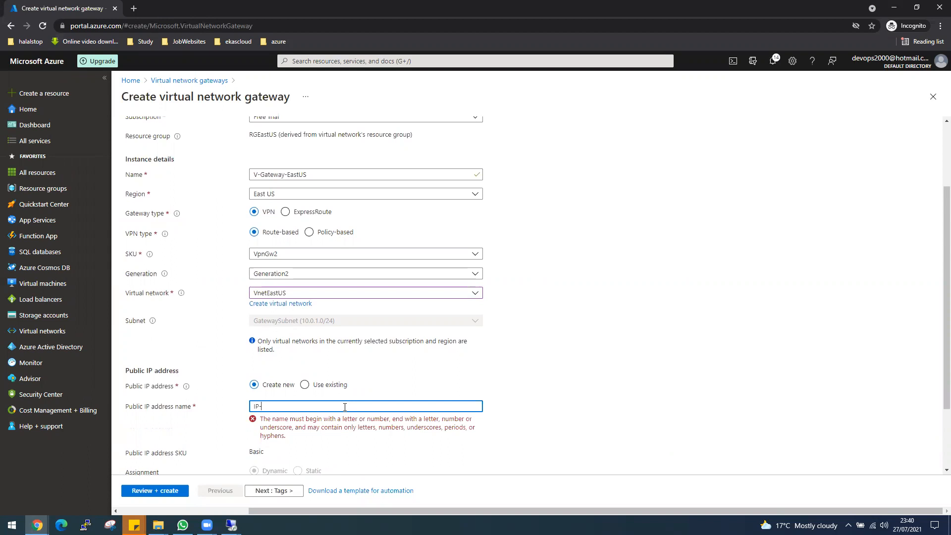
type("aw")
key("BackSpace")
key("BackSpace")
type("way")
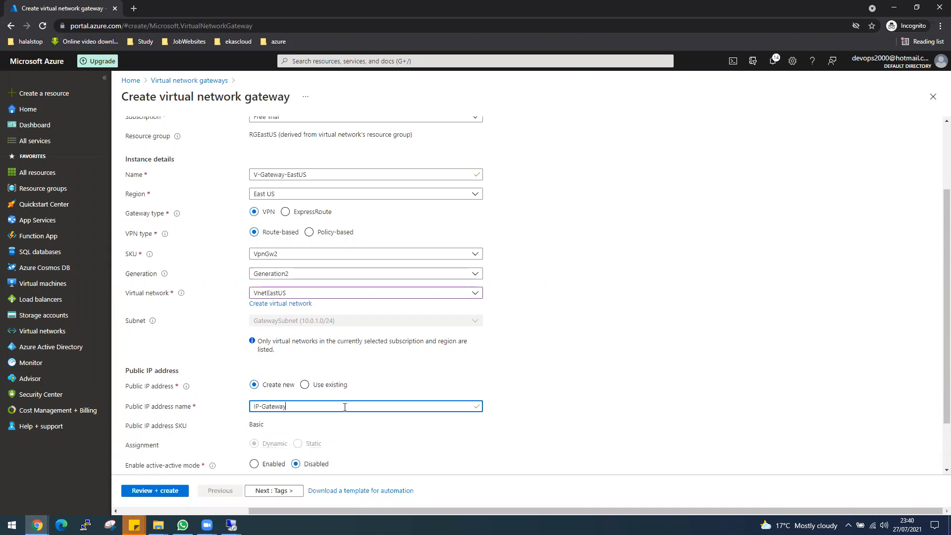
type("-EastUS")
scroll(555, 437, "down", 2)
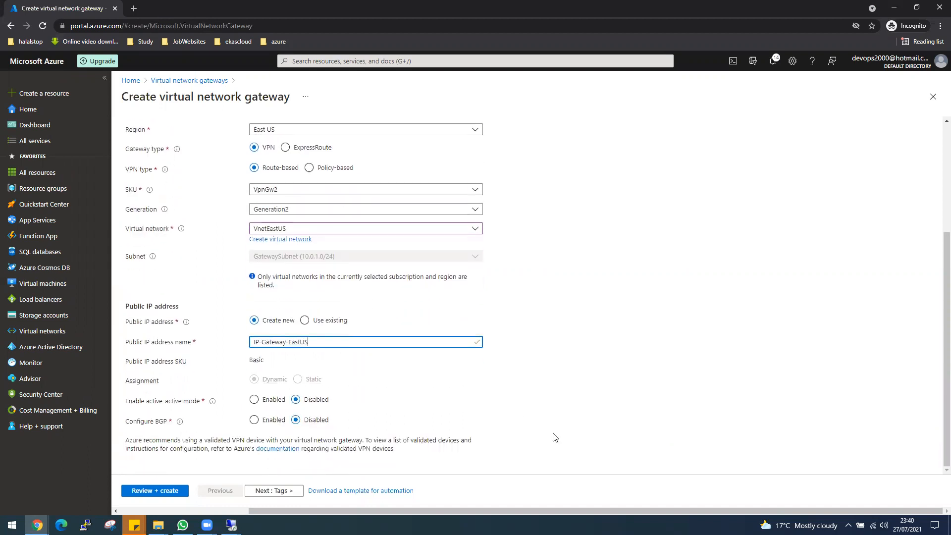
scroll(448, 392, "up", 3)
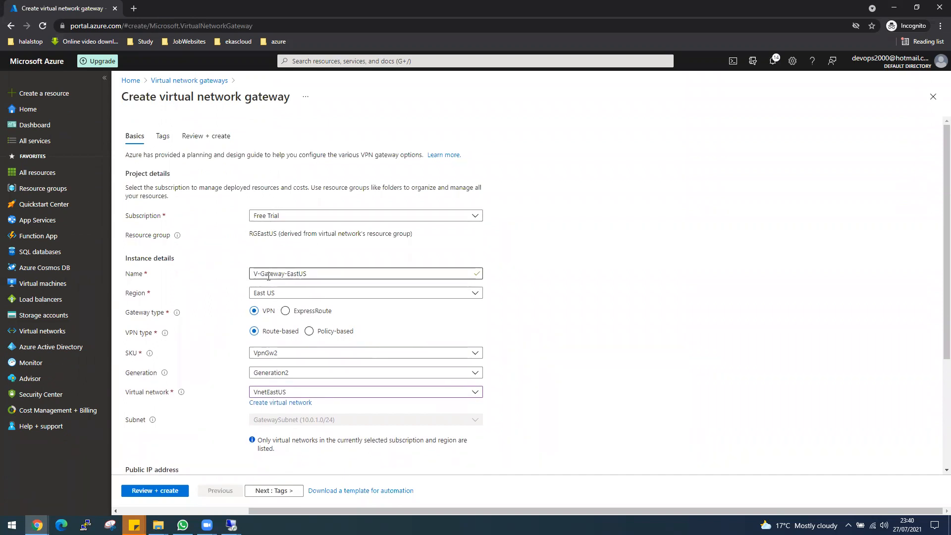
scroll(328, 279, "down", 1)
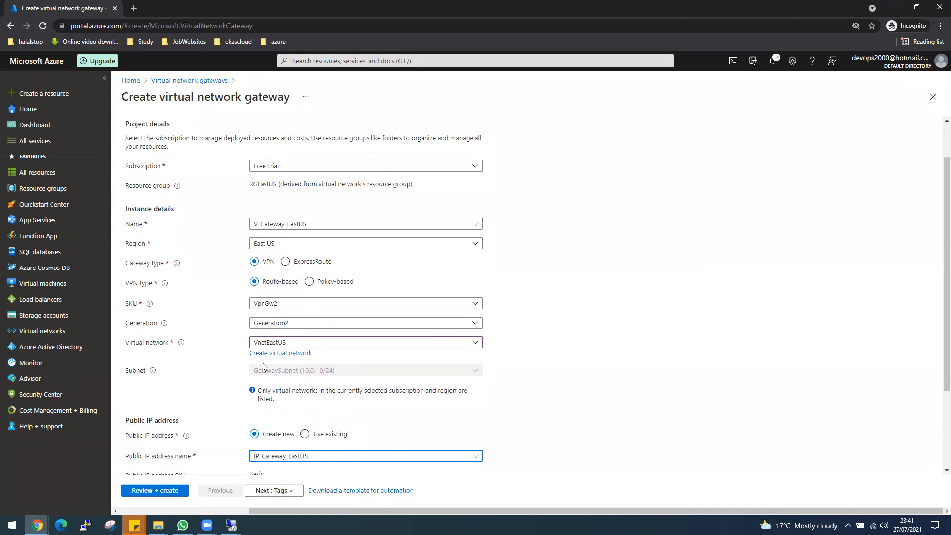
scroll(332, 342, "down", 2)
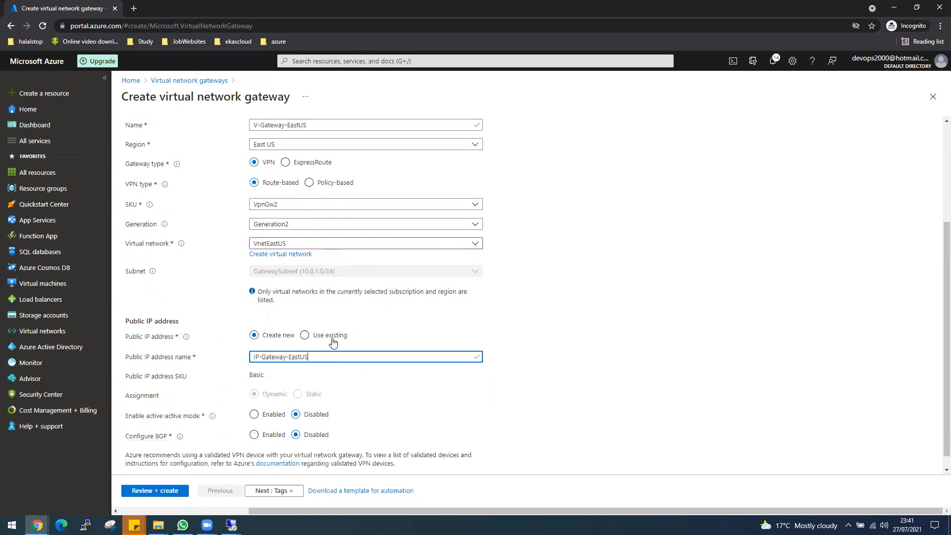
left_click(170, 492)
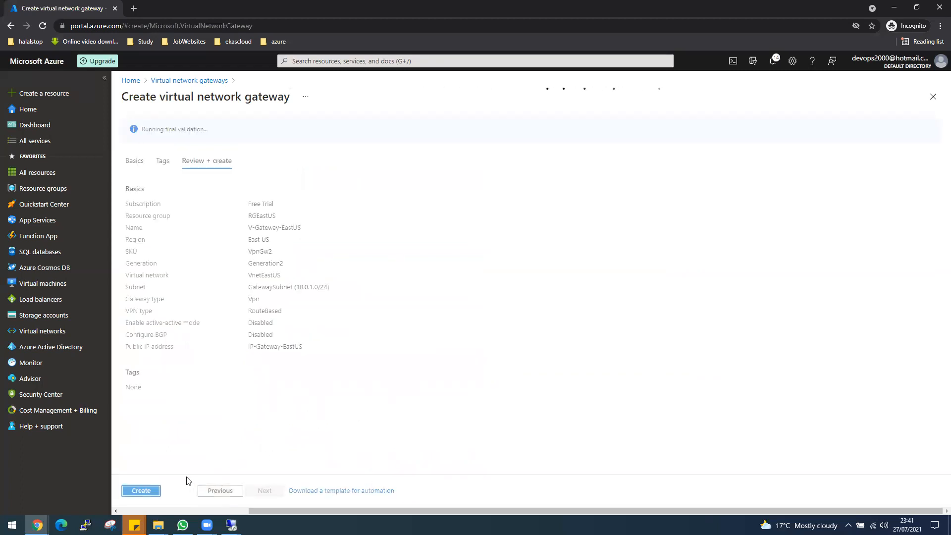
Create the East US VPN gateway and check Notifications for deployment success
left_click(149, 491)
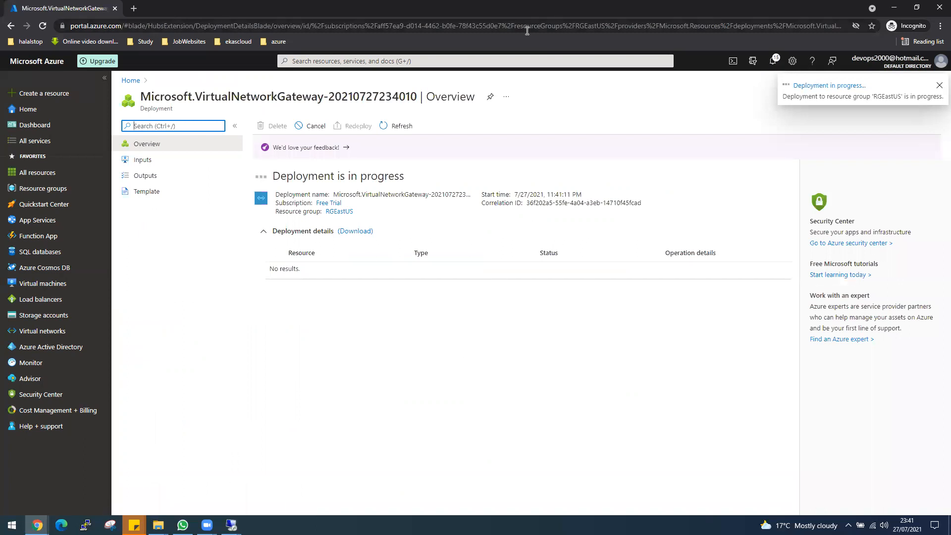
left_click(647, 21)
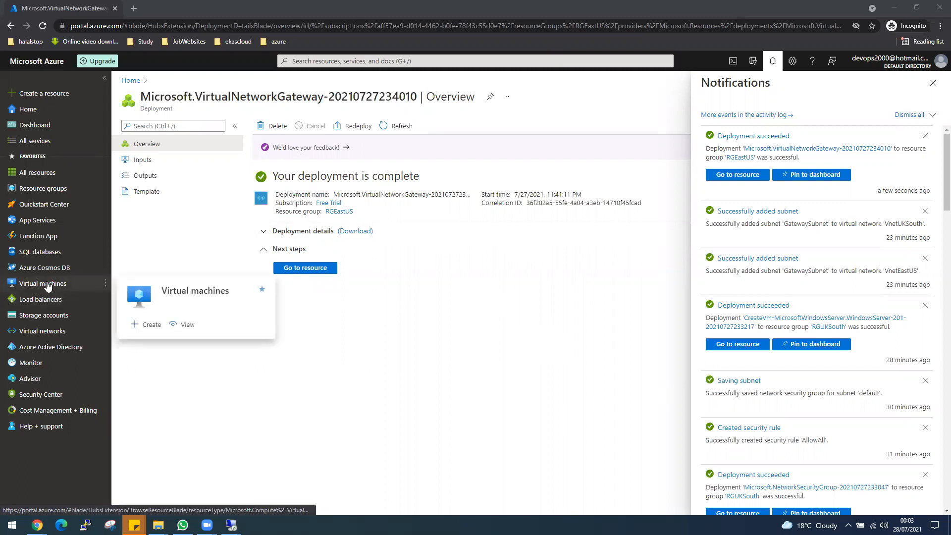
Check VnetUKSouth's subnets for its GatewaySubnet, then open the Virtual network gateways list
left_click(43, 331)
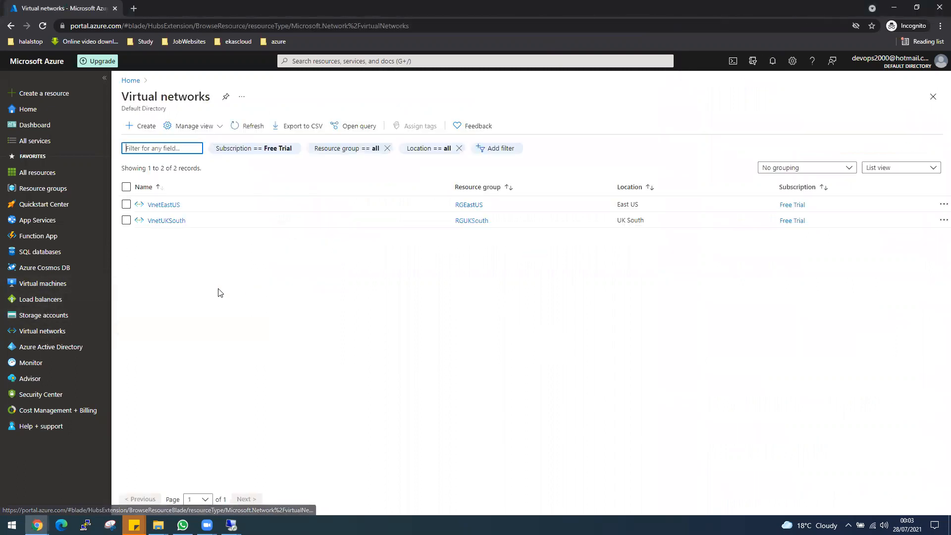
left_click(165, 224)
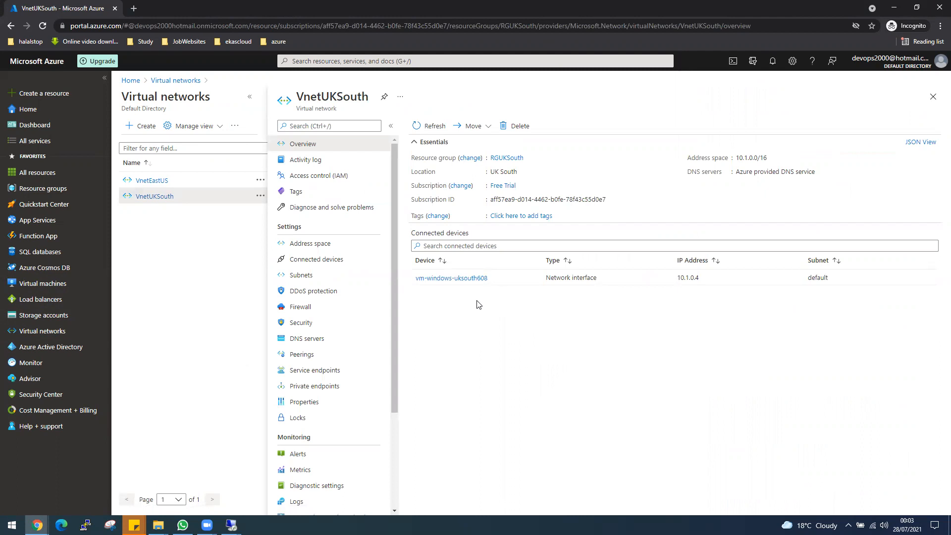
left_click(358, 59)
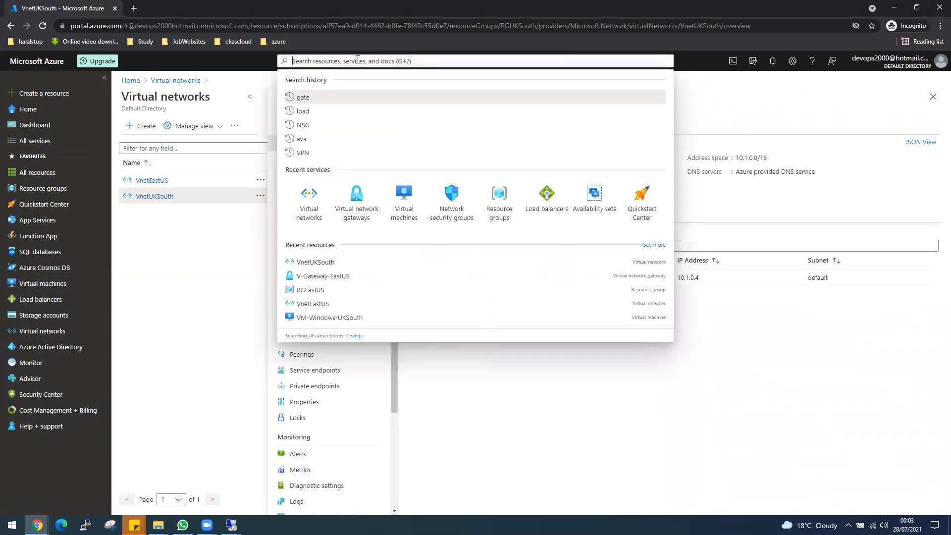
left_click(507, 367)
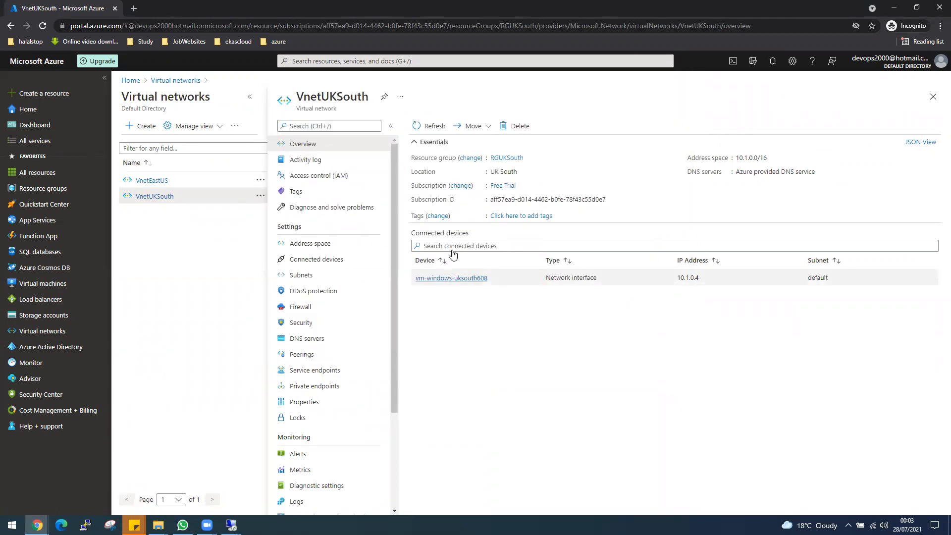
left_click(312, 276)
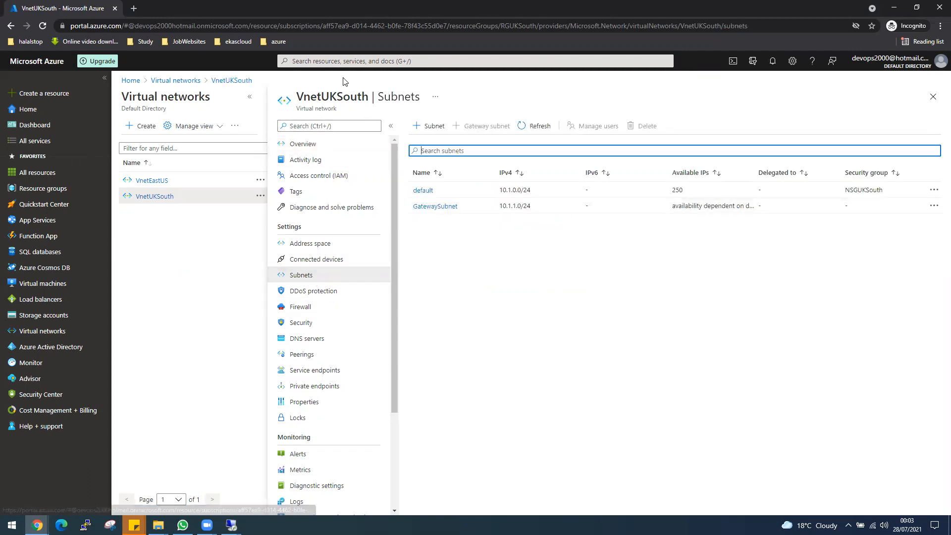
left_click(335, 59)
left_click(352, 213)
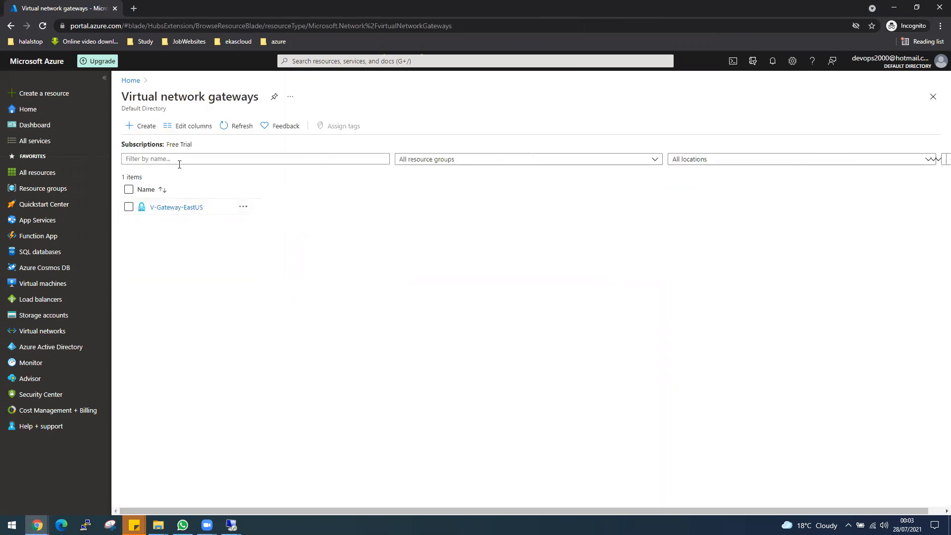
Name the new gateway V-Gateway-UKSouth and attach it to the VnetUKSouth virtual network
left_click(447, 272)
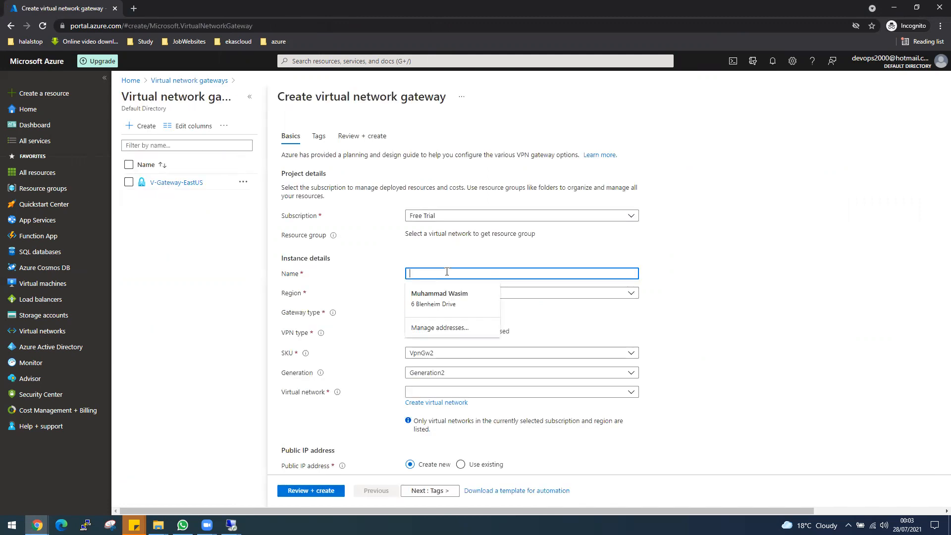
type("V-Gatewa")
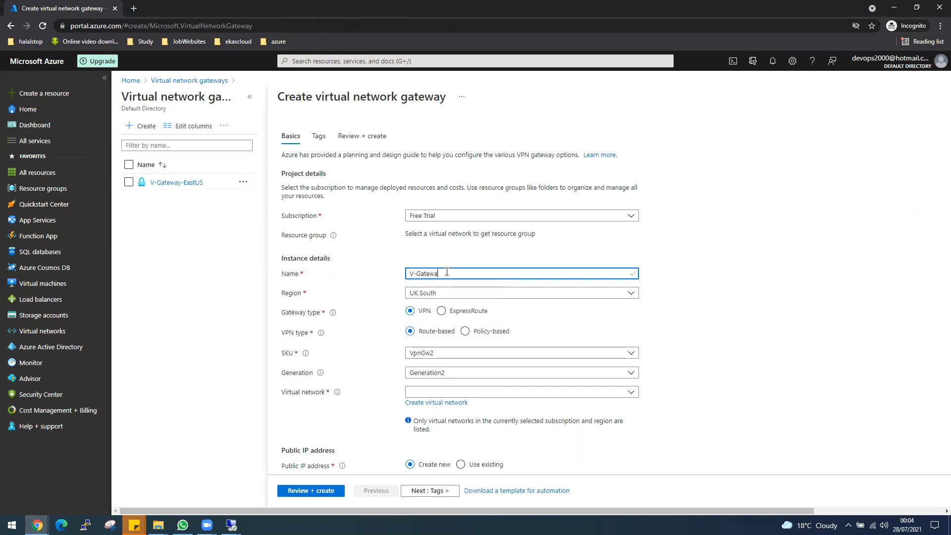
type("y-S")
type("UK")
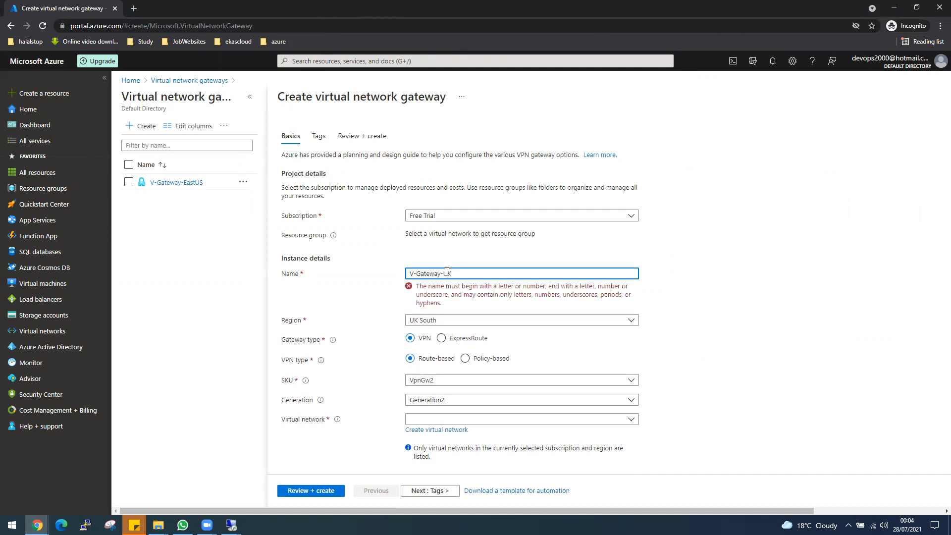
type("South")
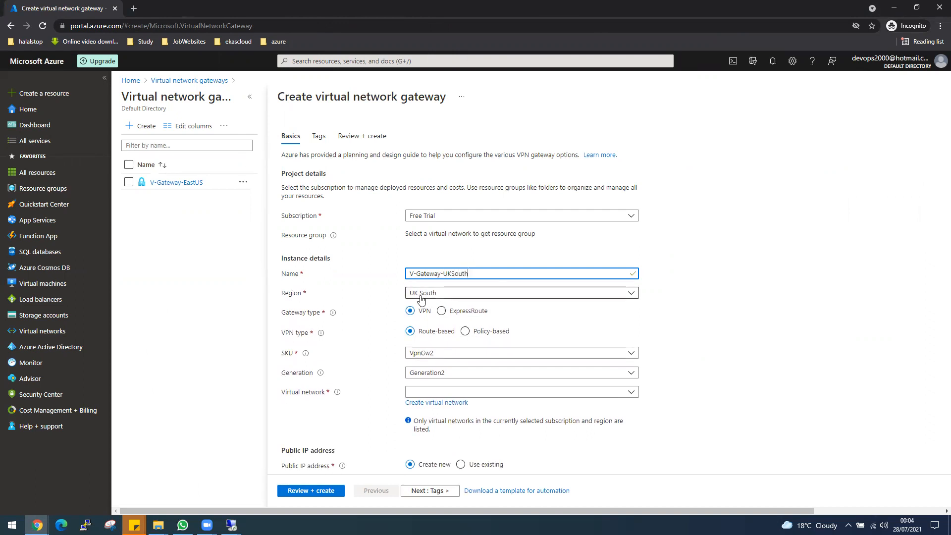
scroll(614, 329, "down", 1)
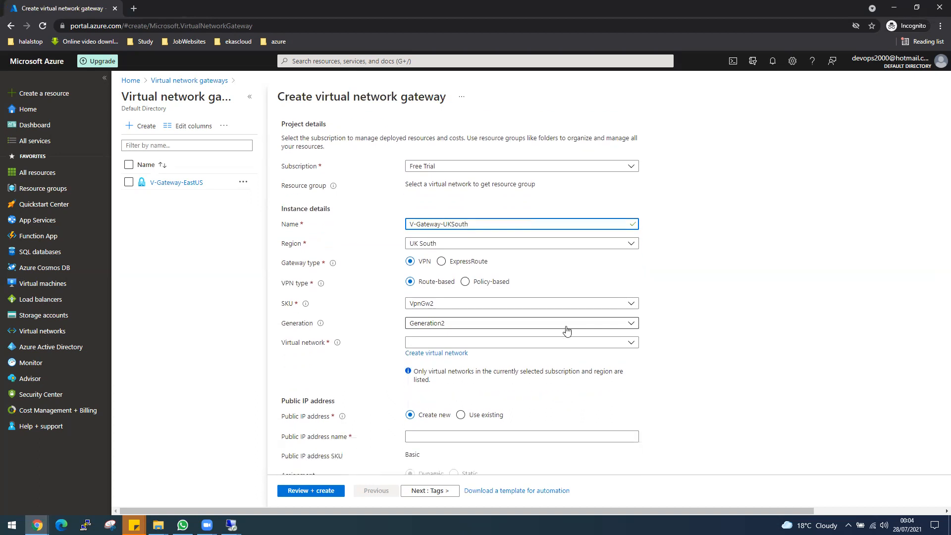
left_click(444, 346)
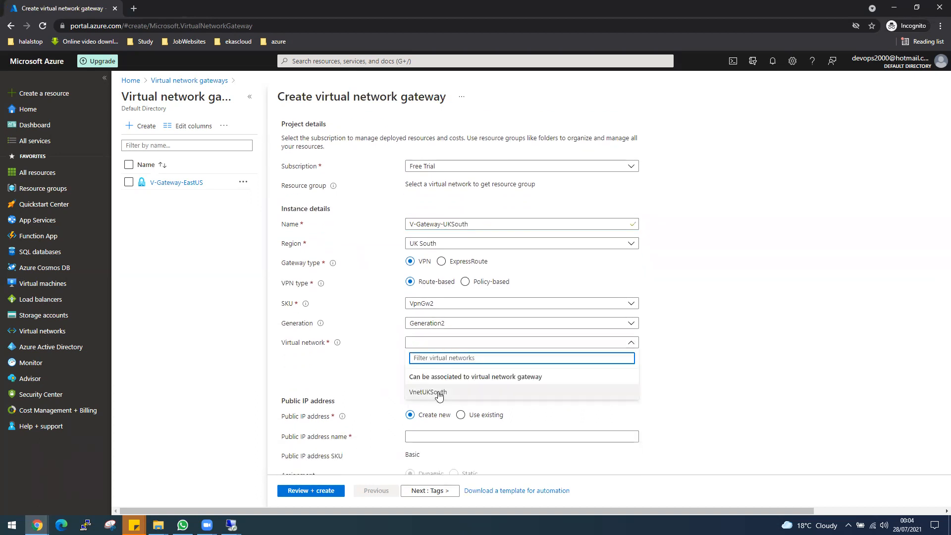
left_click(437, 392)
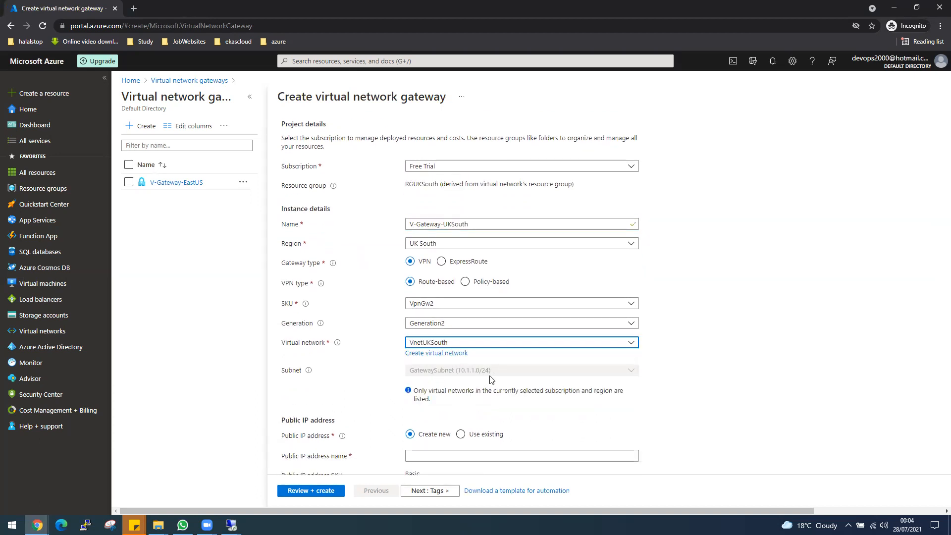
Name the gateway's new public IP address IP-Gateway-UKSouth and review the remaining settings
scroll(706, 401, "down", 1)
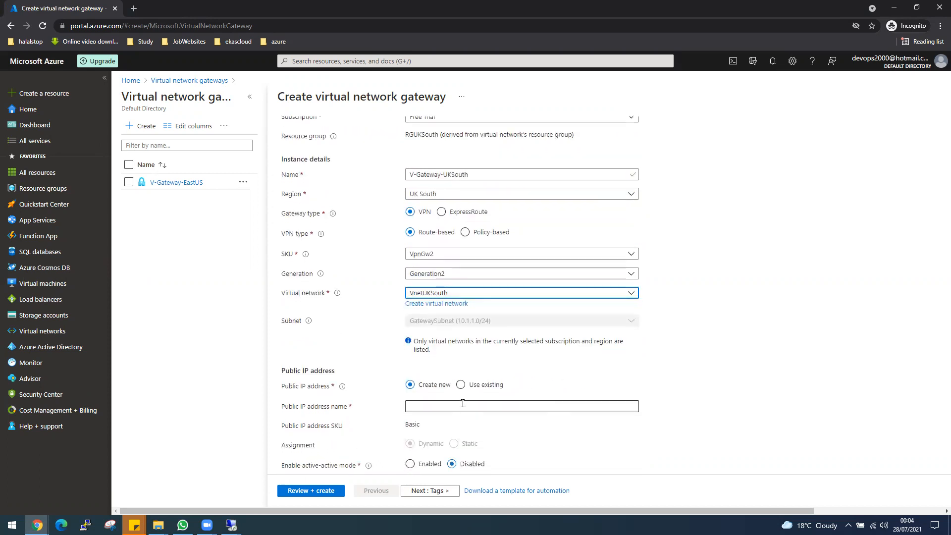
left_click(462, 403)
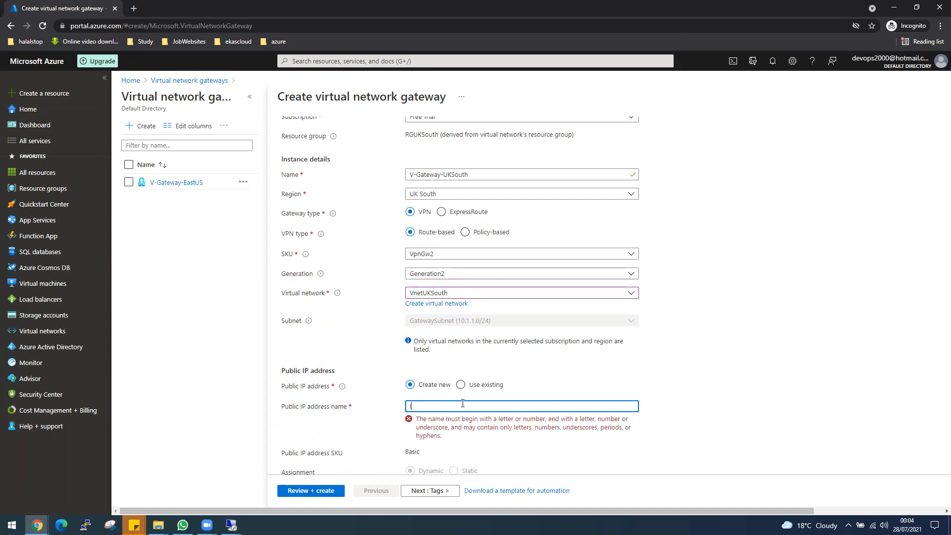
key("BackSpace")
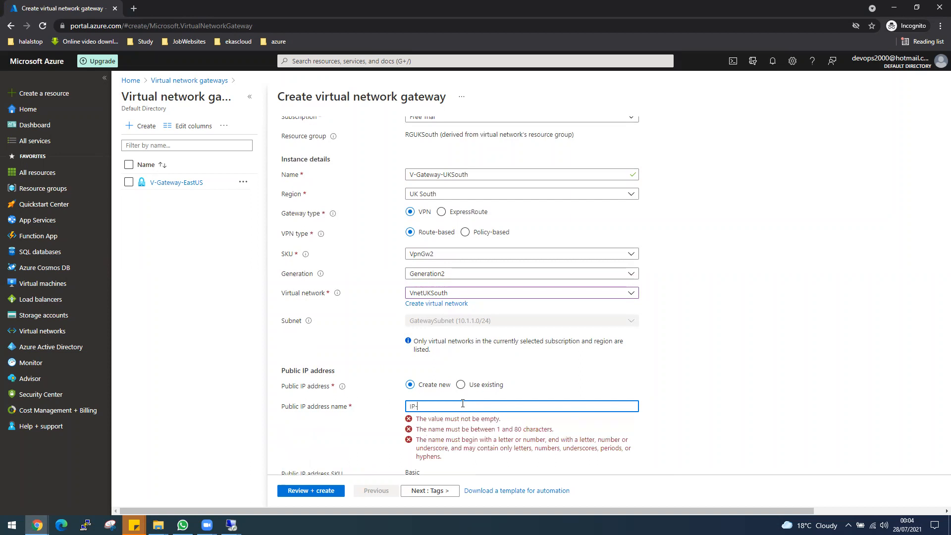
type("IP-Gateway")
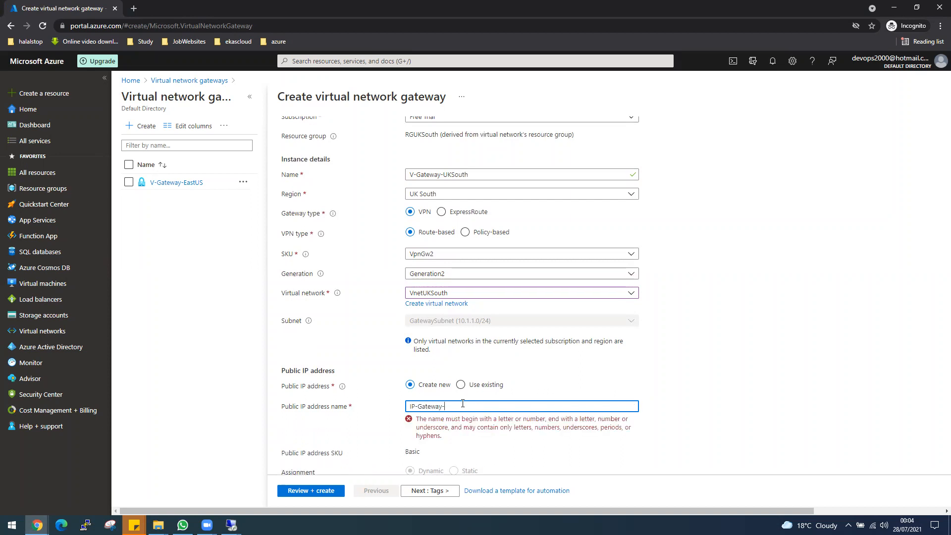
type("-UKSOuth")
scroll(495, 426, "down", 1)
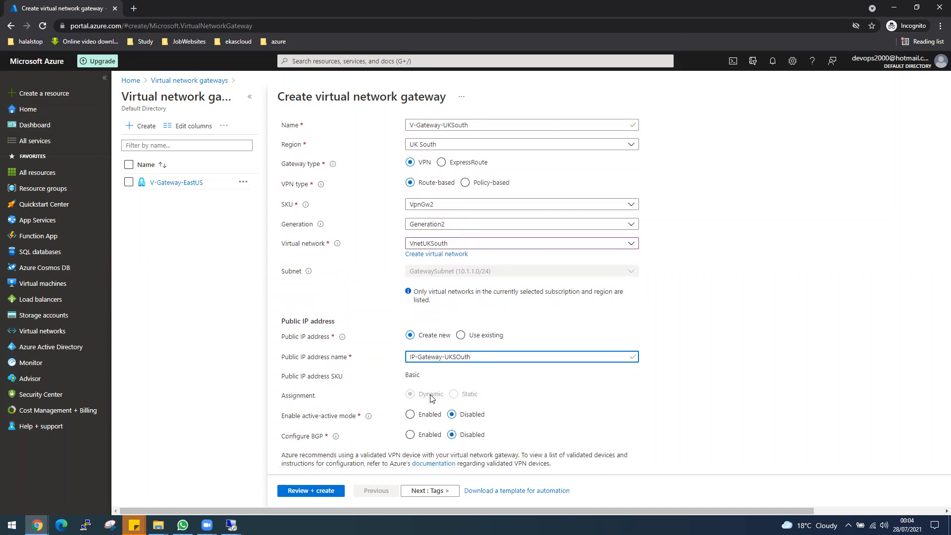
scroll(441, 303, "down", 1)
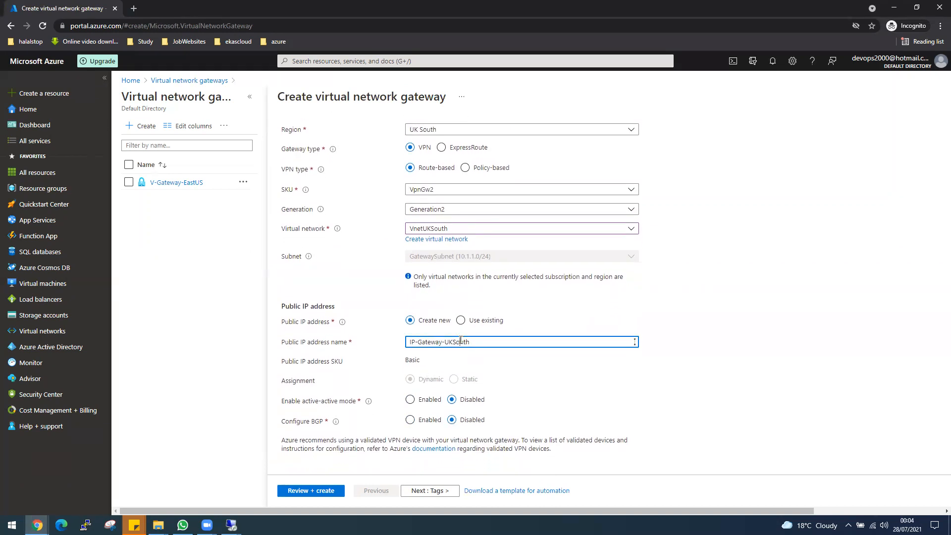
scroll(467, 336, "up", 3)
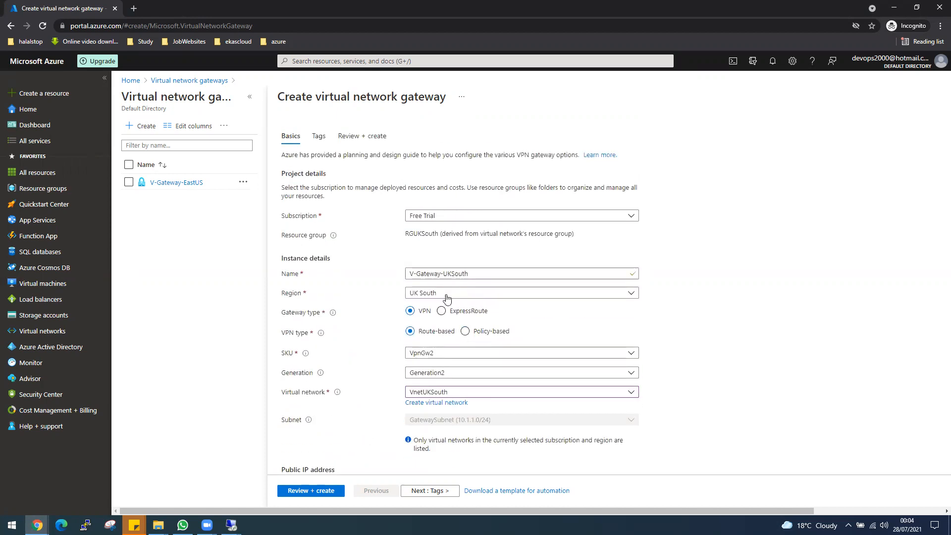
scroll(353, 327, "down", 2)
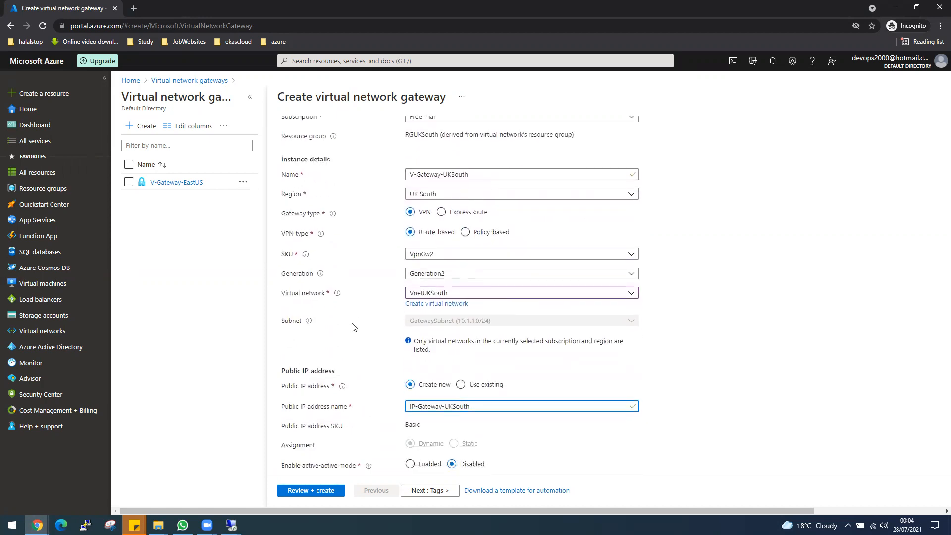
Validate and create V-Gateway-UKSouth, then confirm the RGUKSouth deployment succeeded
left_click(303, 497)
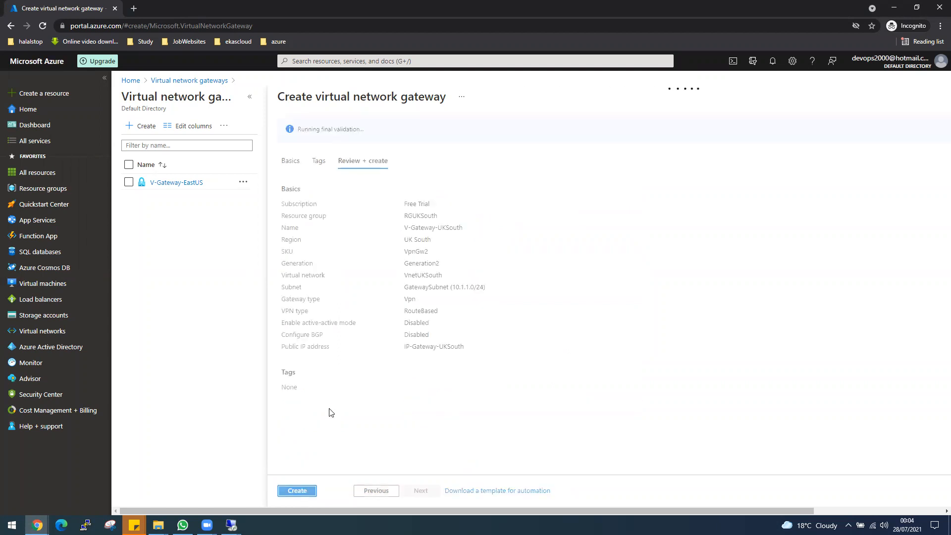
left_click(304, 489)
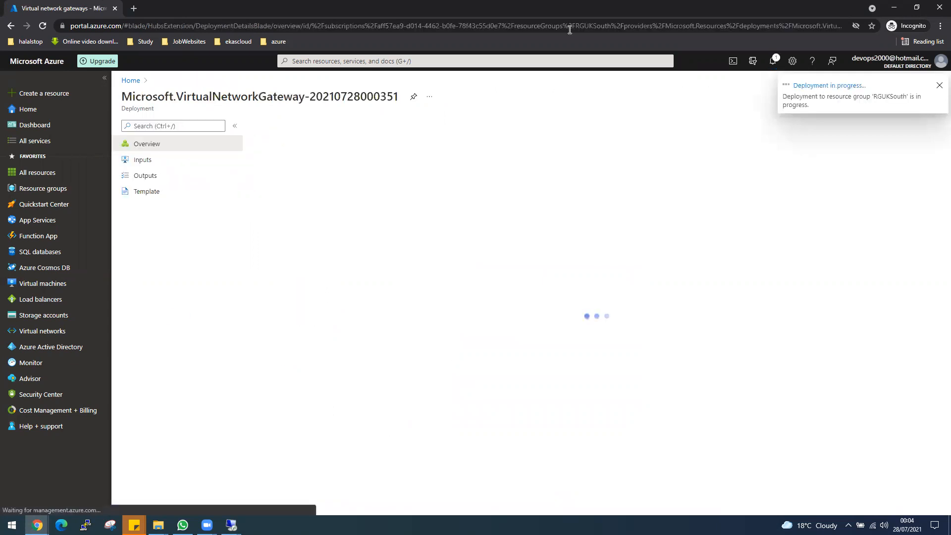
left_click(554, 66)
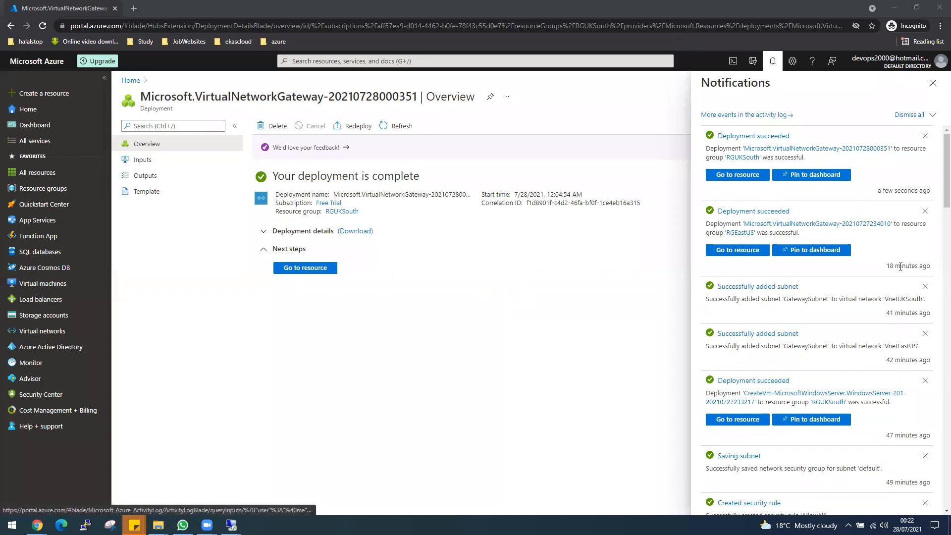
Open the newly deployed V-Gateway-UKSouth's overview page
left_click(326, 271)
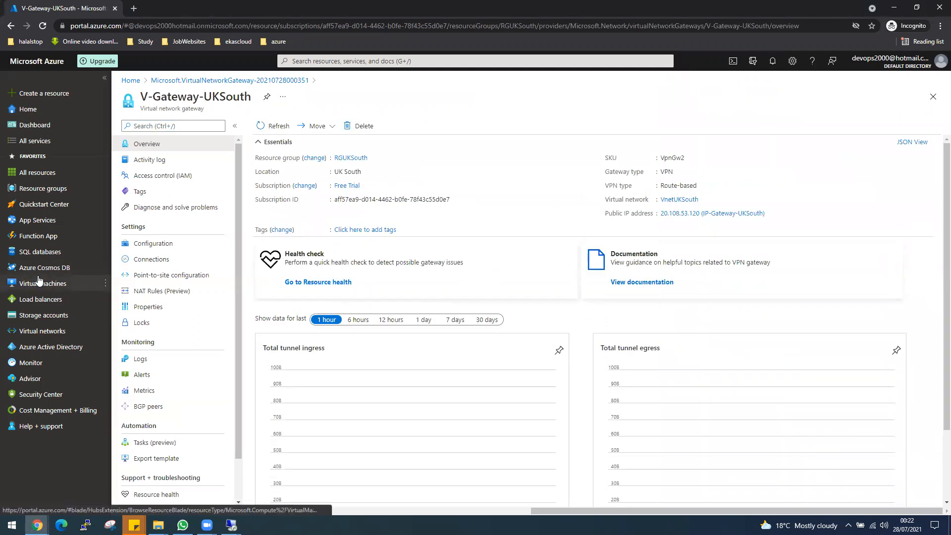
mouse_move(37, 315)
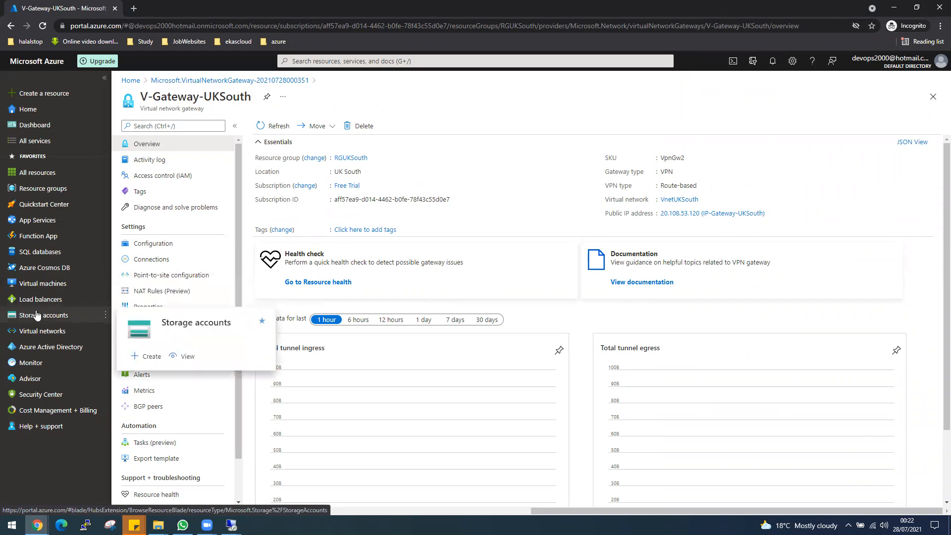
mouse_move(47, 335)
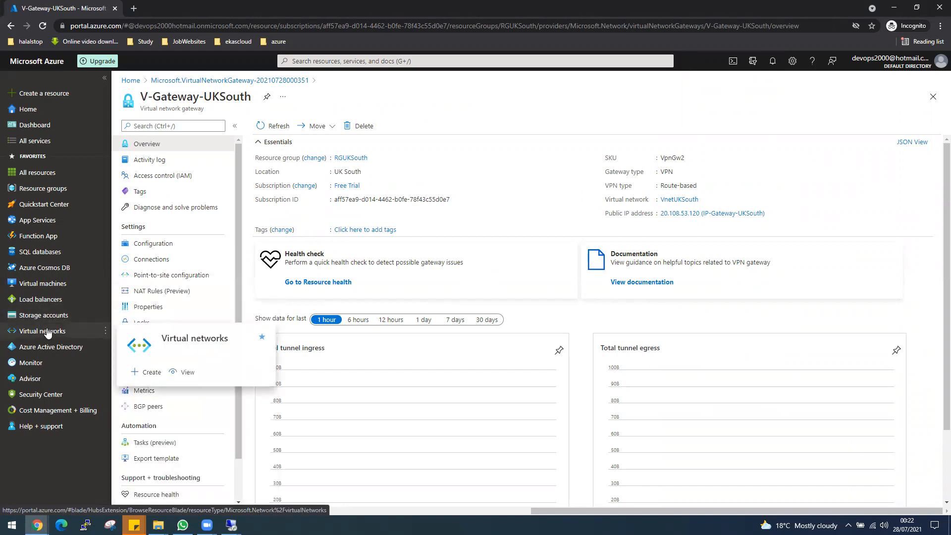
Open V-Gateway-EastUS from the Virtual network gateways list, then switch to the UK South VM's session
left_click(305, 61)
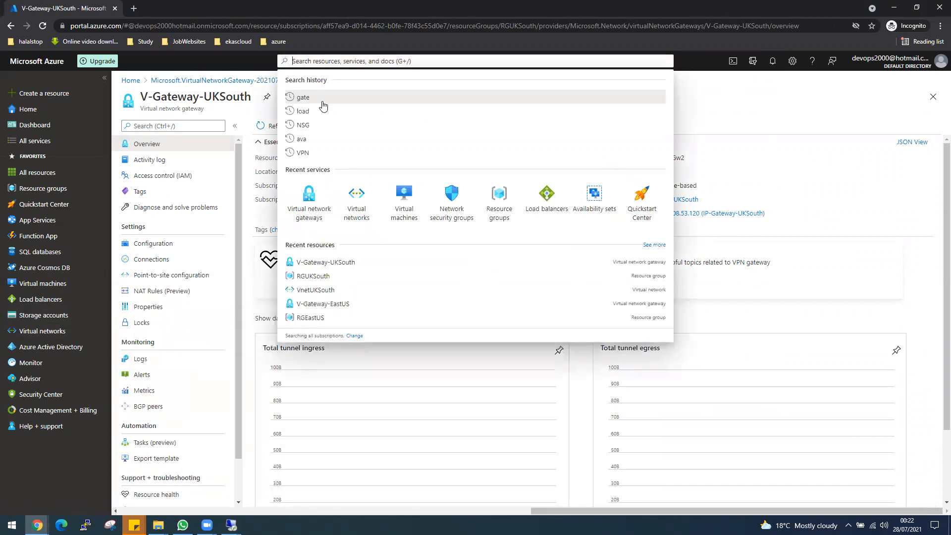
left_click(306, 217)
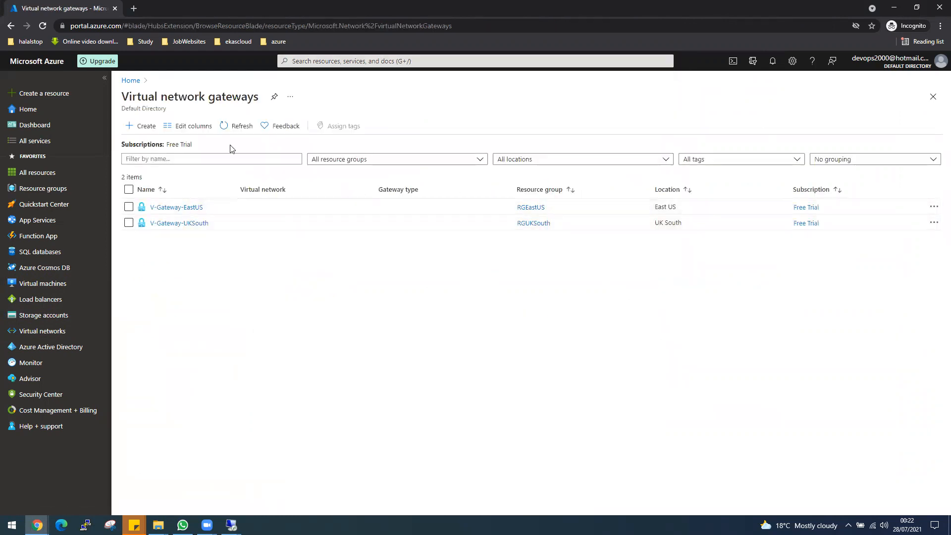
left_click(200, 208)
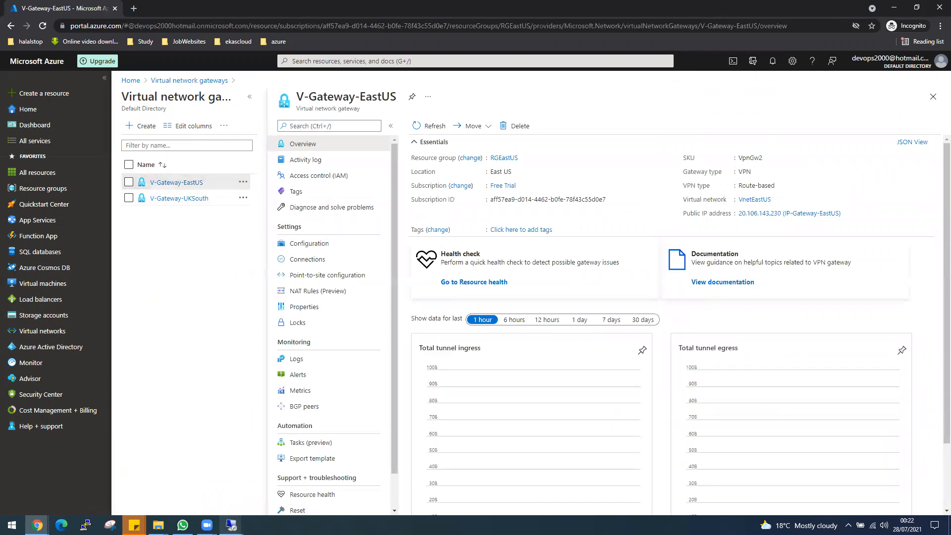
mouse_move(230, 525)
left_click(270, 484)
Bring up the 52.234.178.96 server's ping window, with Server Manager minimized and the window nudged right
left_click(157, 525)
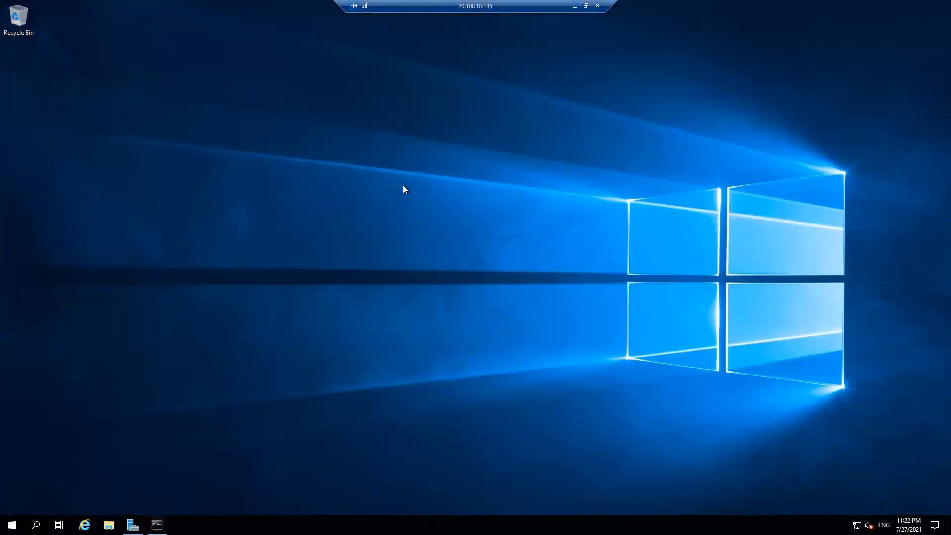
left_click(575, 6)
mouse_move(231, 525)
left_click(181, 479)
left_click(893, 5)
left_click_drag(302, 89, 328, 89)
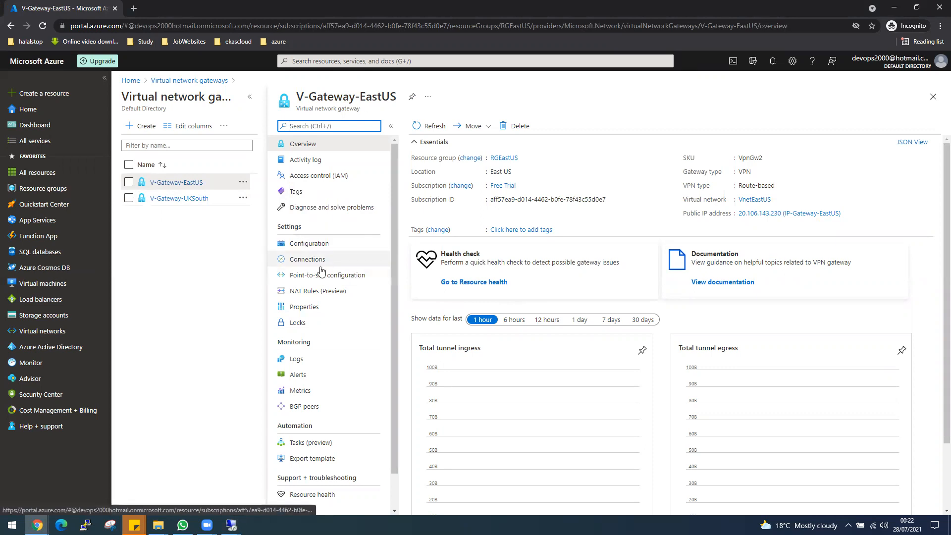
Add connection EastUS-to-UKSouth from V-Gateway-EastUS to V-Gateway-UKSouth with a shared key
left_click(304, 259)
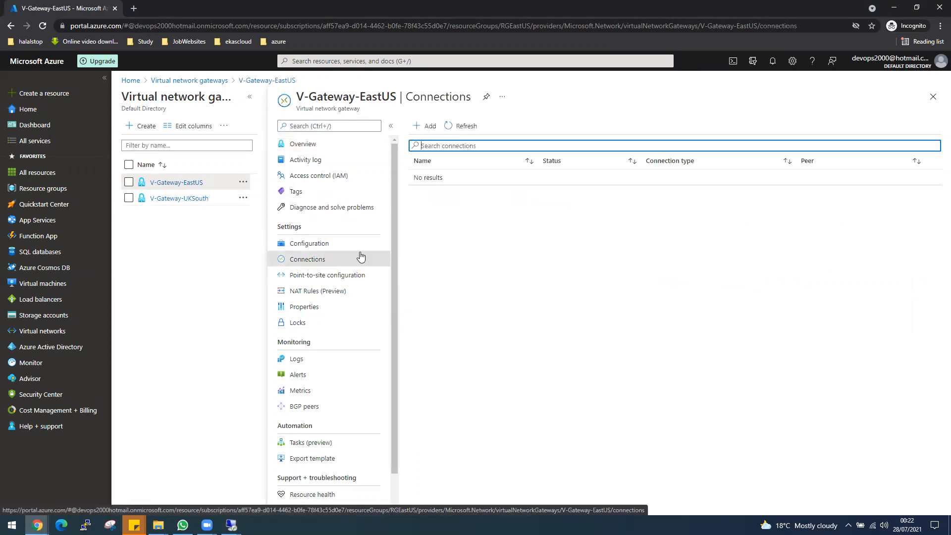
left_click(427, 128)
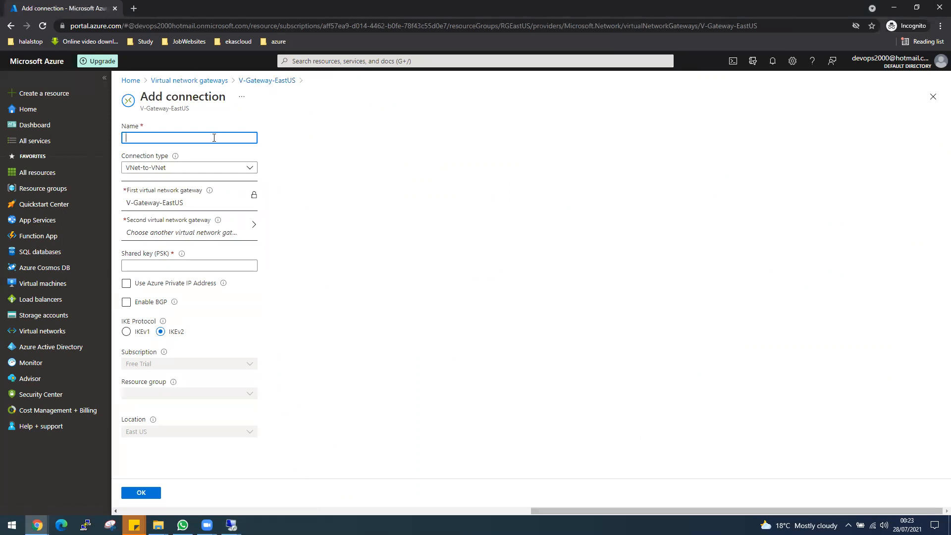
type("EastUS-to-UK")
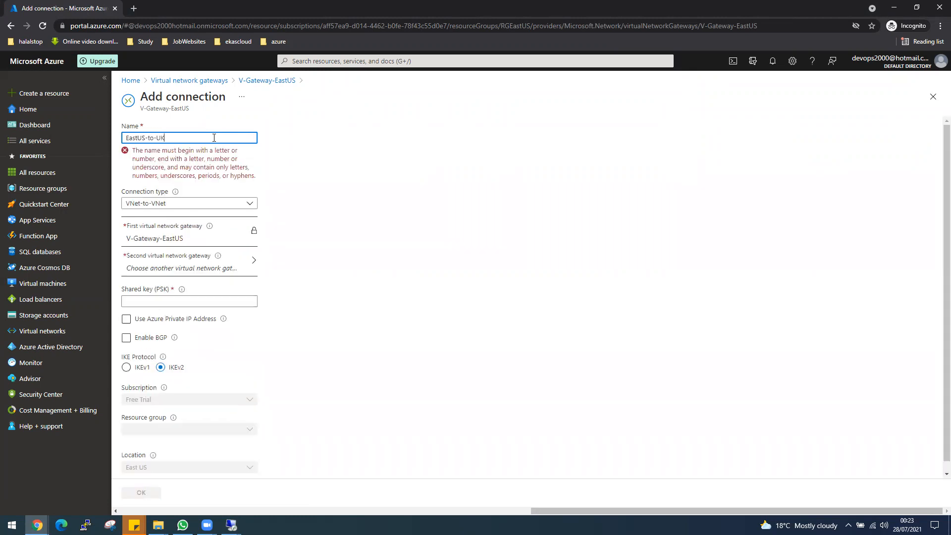
type("South")
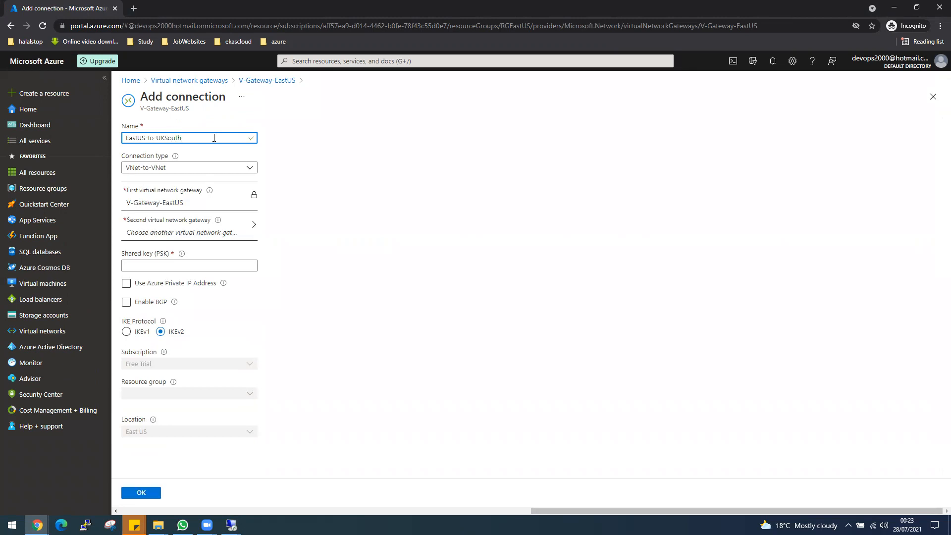
left_click(185, 230)
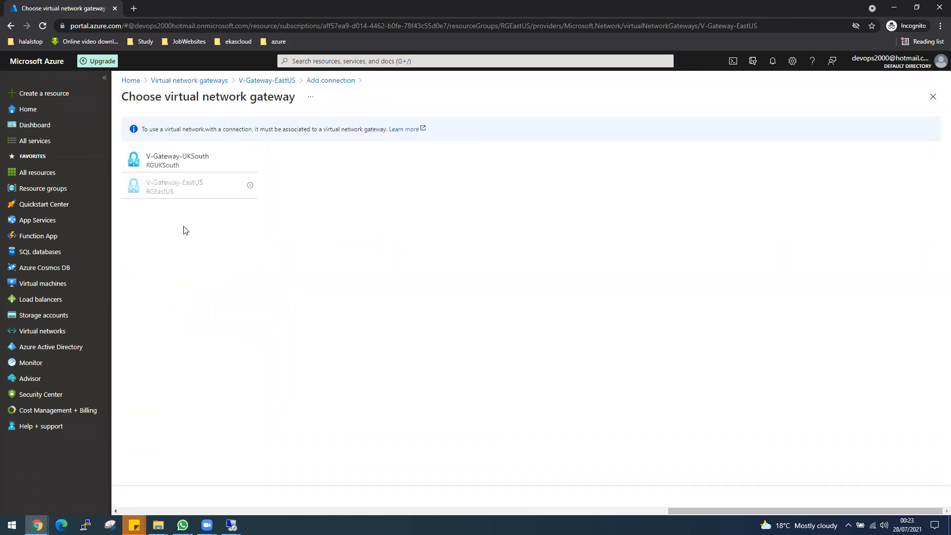
left_click(169, 167)
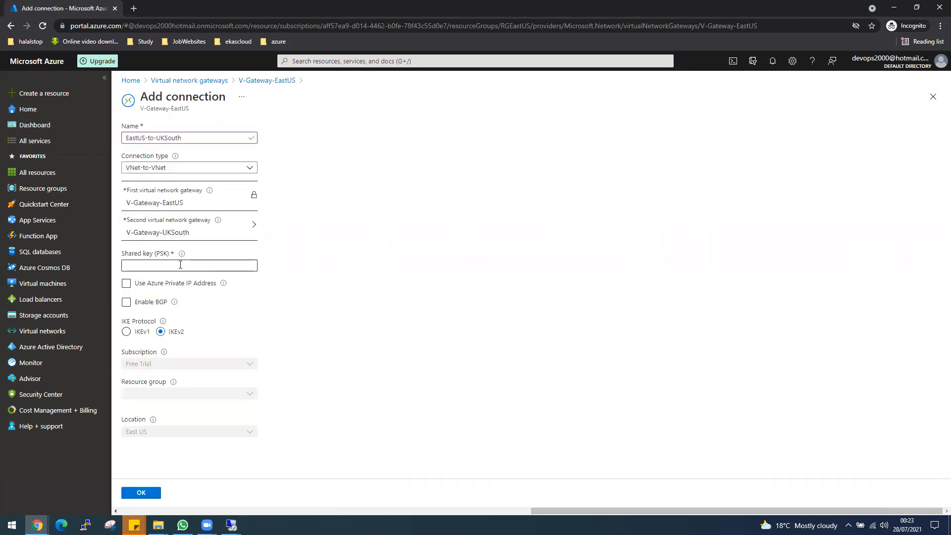
left_click(150, 265)
type("123456")
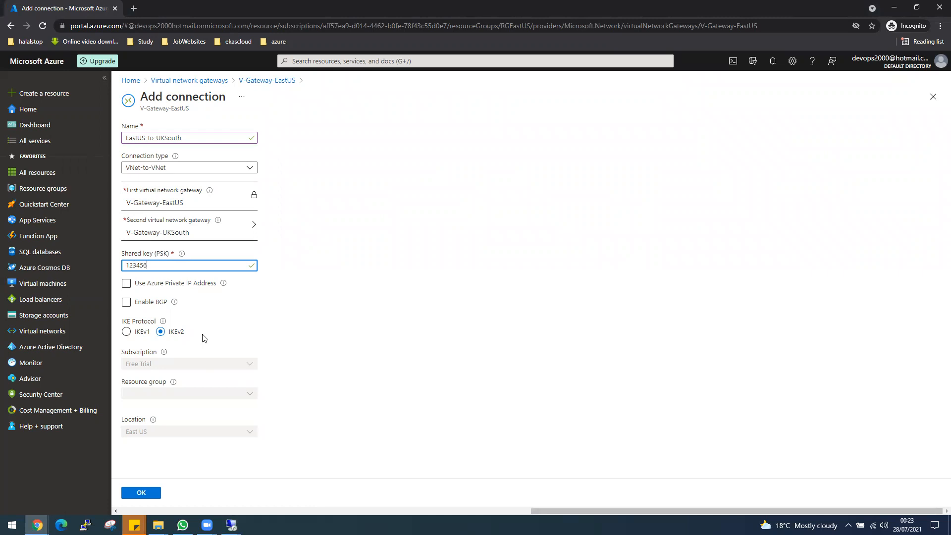
left_click(127, 282)
left_click(157, 496)
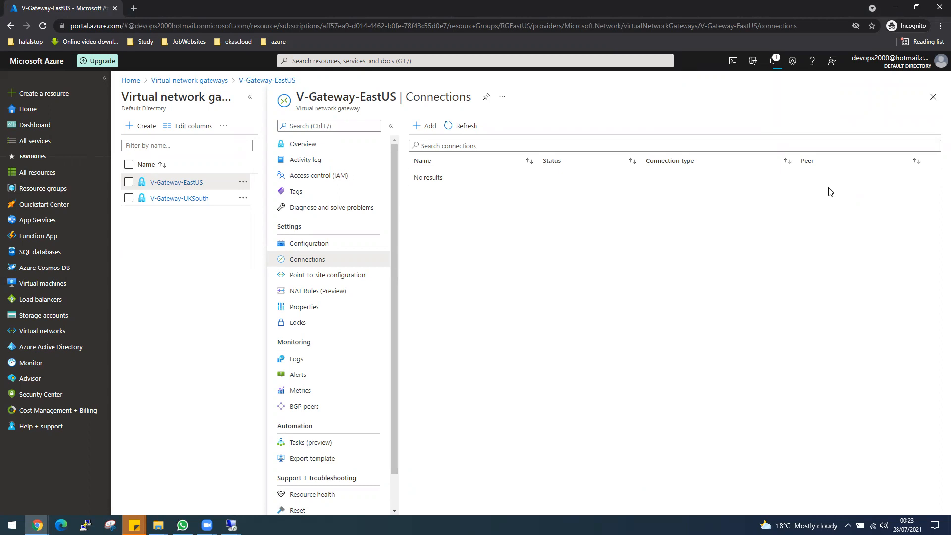
Check notifications for EastUS-to-UKSouth, then refresh V-Gateway-UKSouth's Connections list to show it
left_click(773, 63)
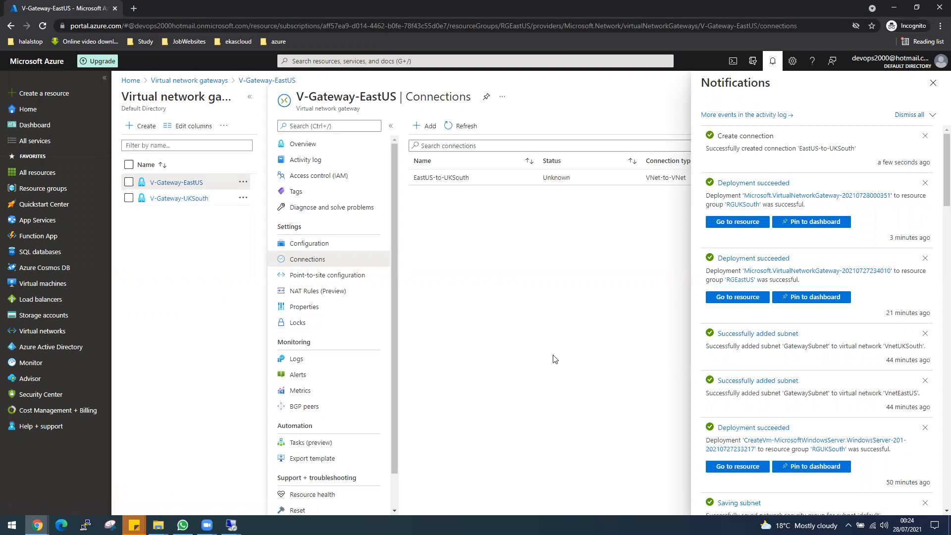
left_click(934, 84)
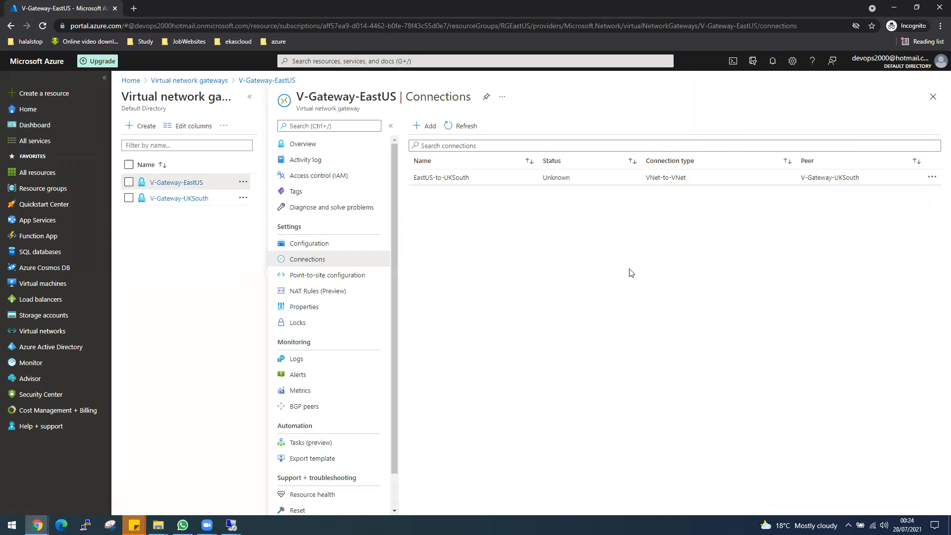
left_click(190, 199)
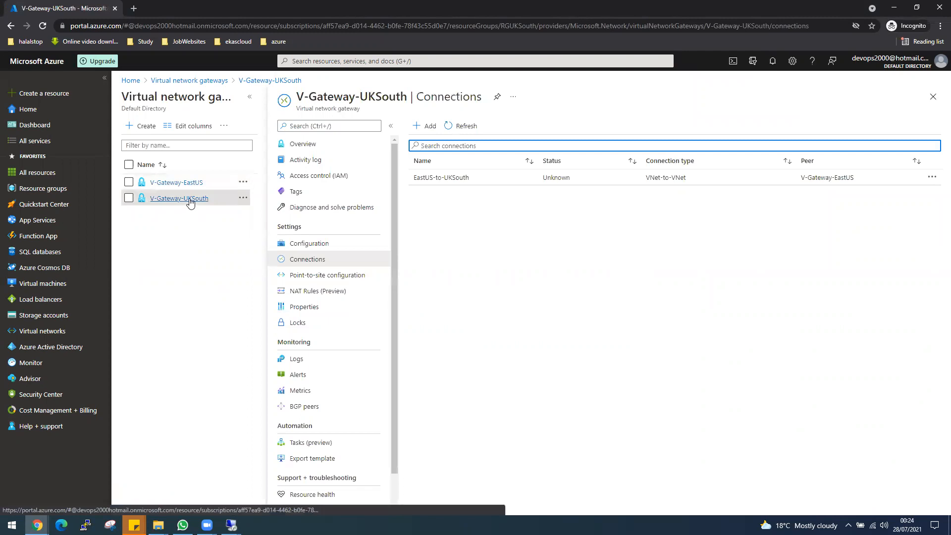
left_click(471, 129)
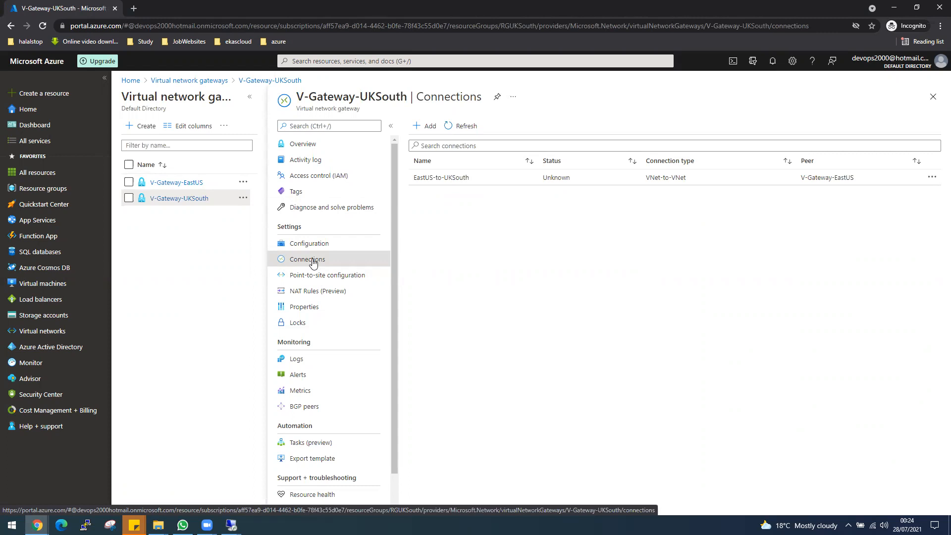
Add connection UKSouth-to-EastUK from V-Gateway-UKSouth to V-Gateway-EastUS with a shared key
left_click(419, 126)
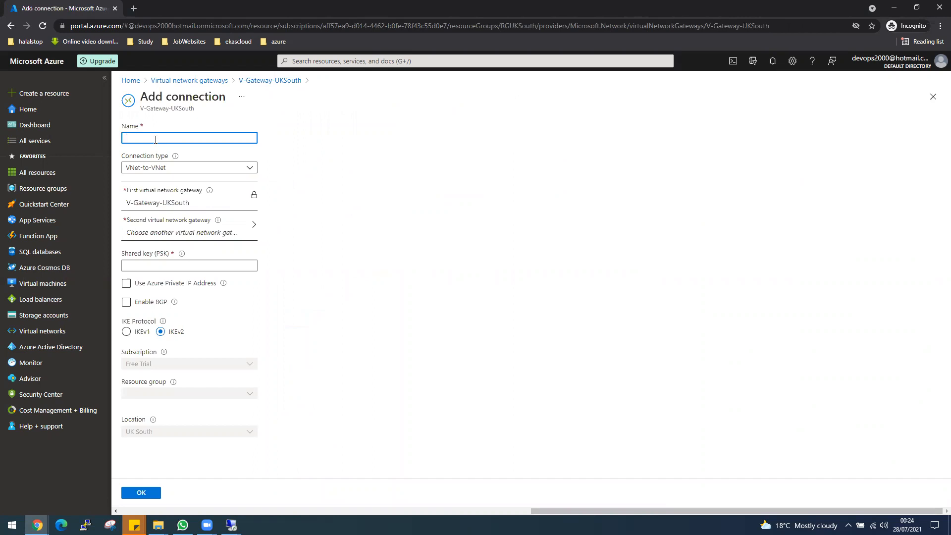
type("UKSouth-to-")
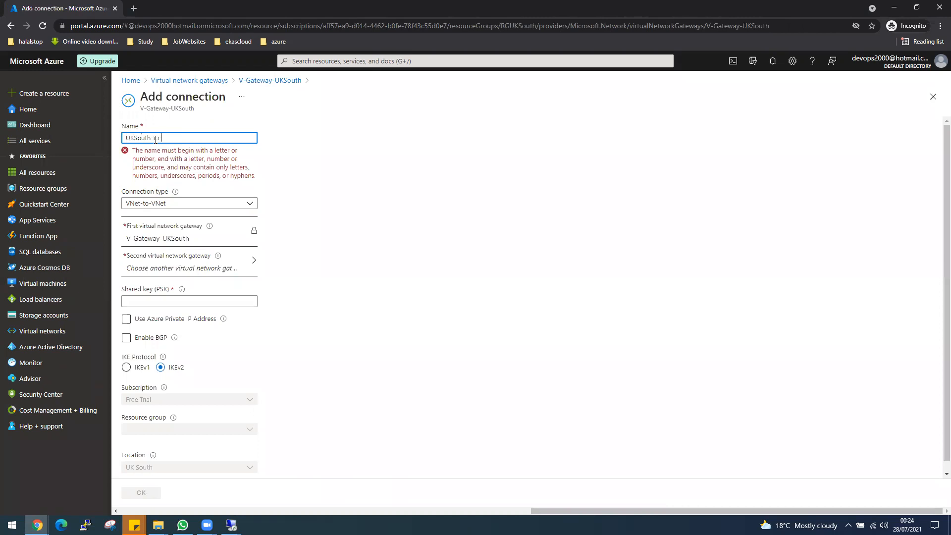
type("EastUK")
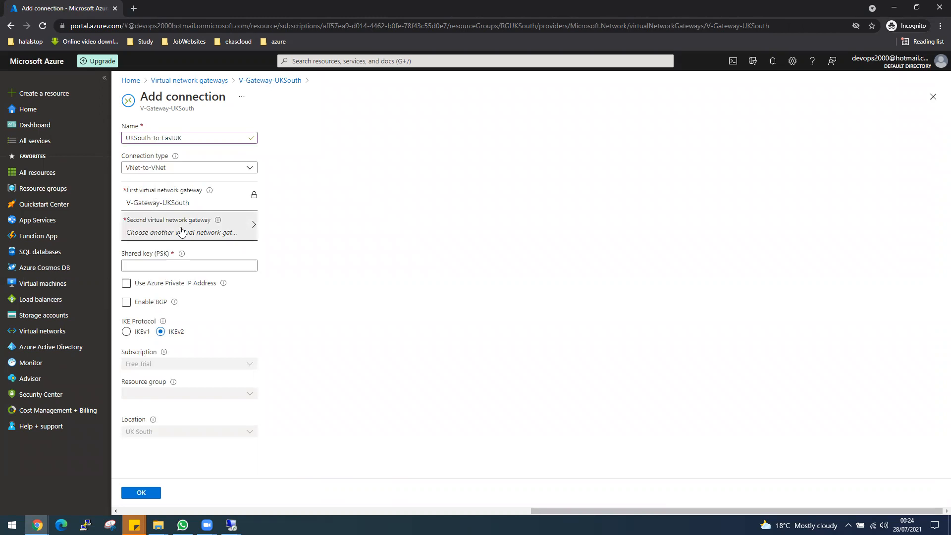
left_click(181, 231)
left_click(173, 157)
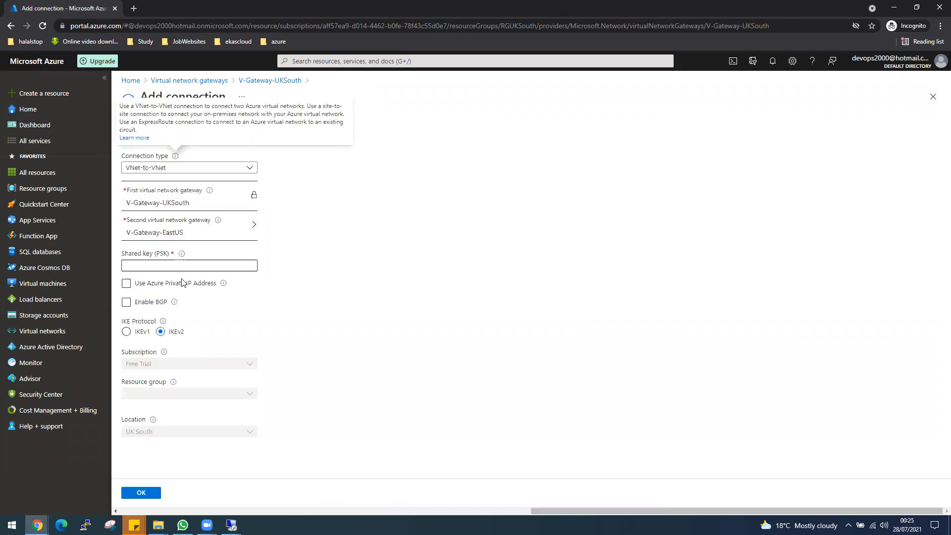
left_click(171, 266)
type("123456")
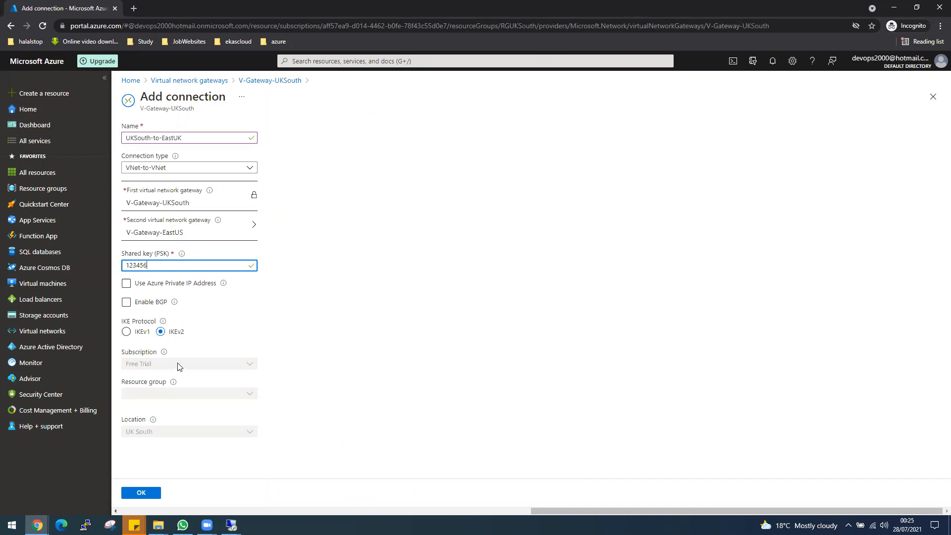
left_click(168, 281)
left_click(141, 492)
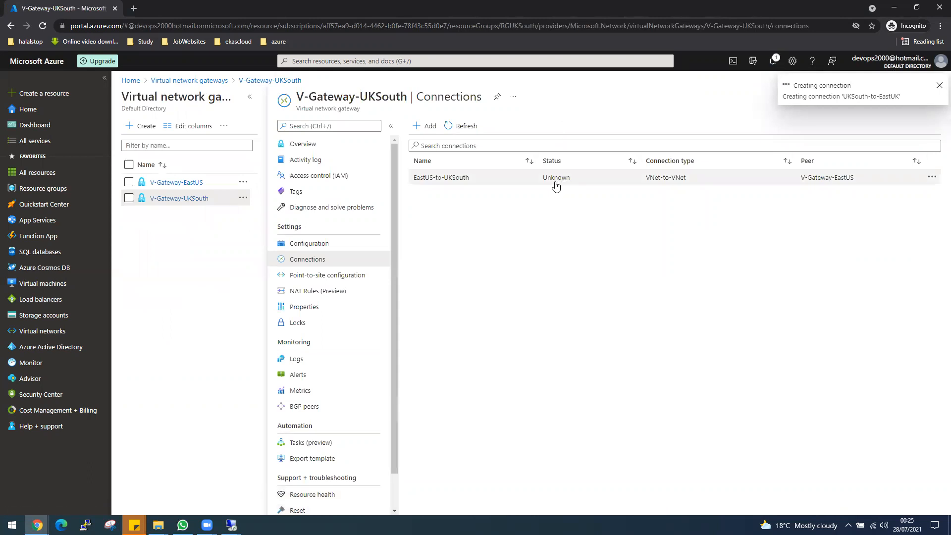
Check both remote servers' ping windows, then check notifications for UKSouth-to-EastUK's creation progress
left_click(232, 524)
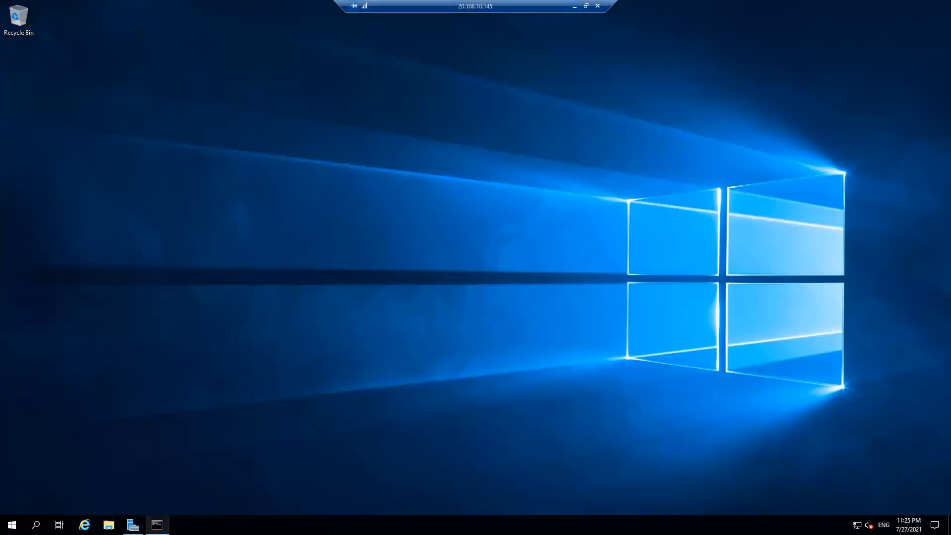
left_click(157, 525)
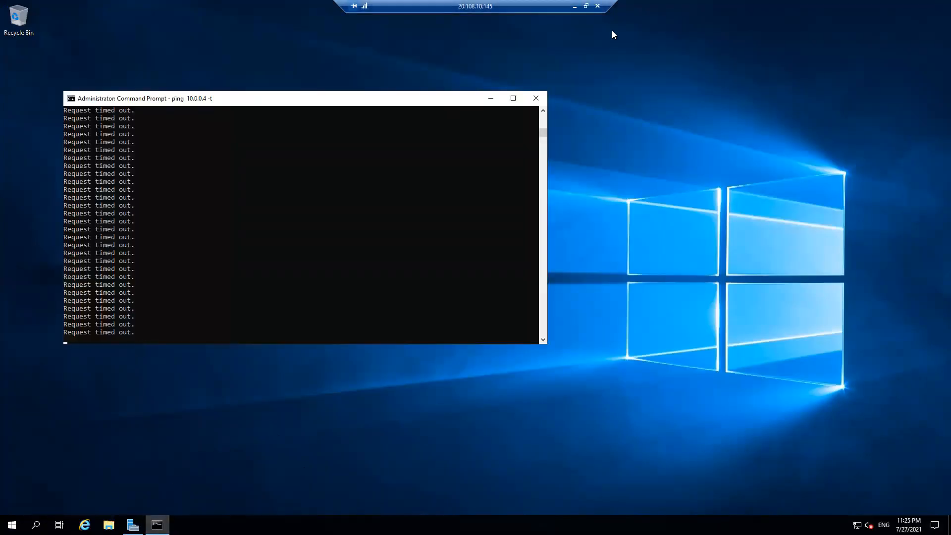
left_click(574, 7)
left_click(232, 525)
left_click(177, 480)
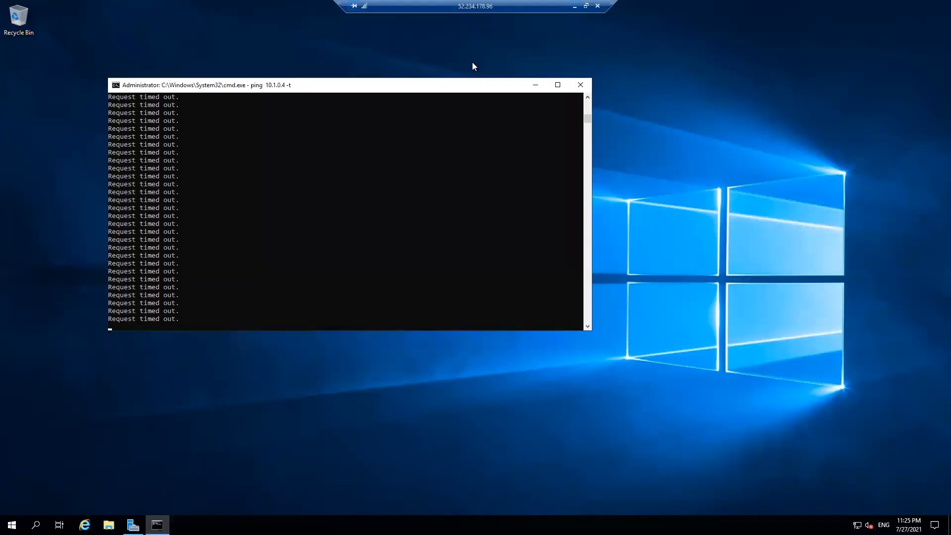
left_click(574, 6)
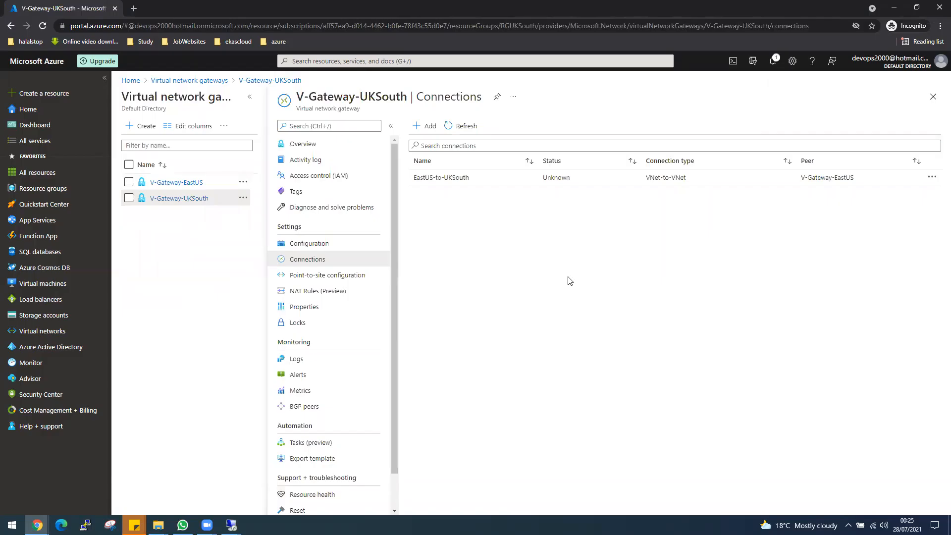
left_click(773, 61)
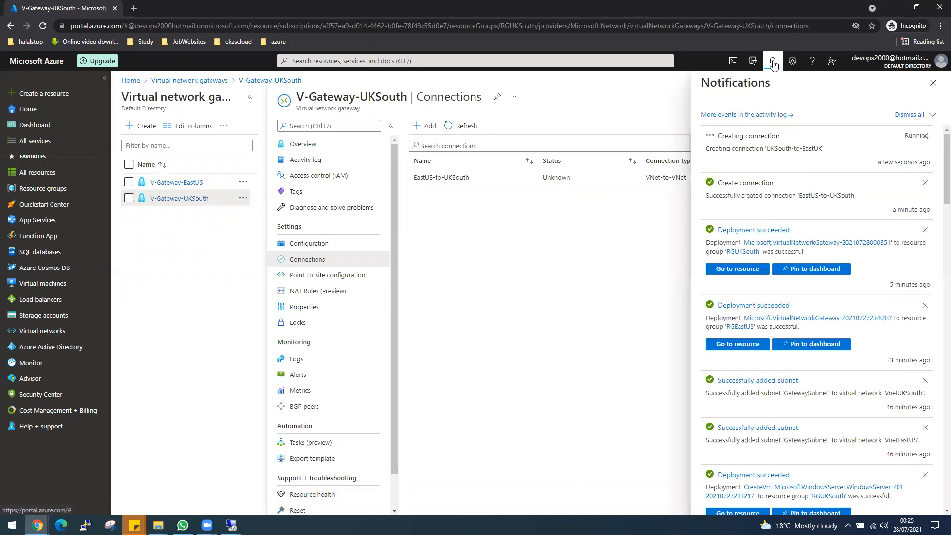
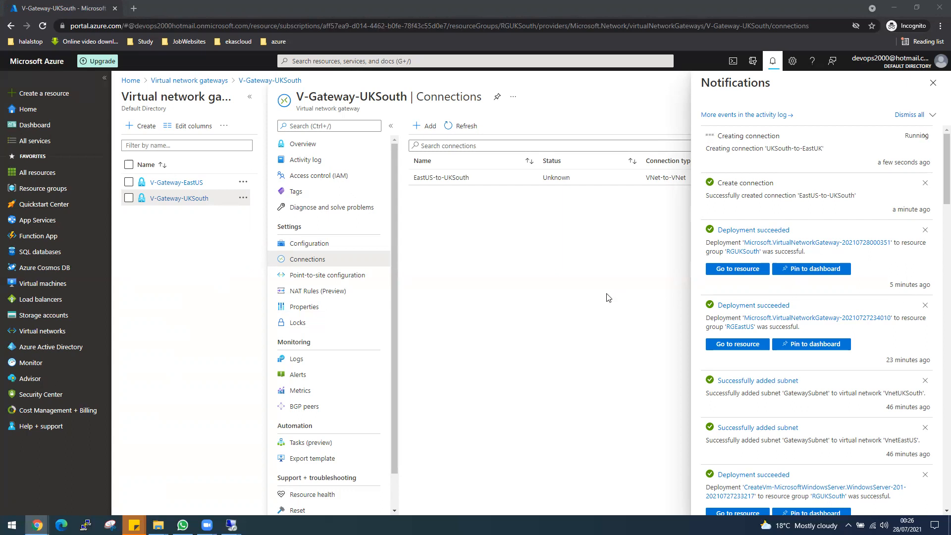
Check the ping output on the UK South VM and the East US VM's ping to 10.1.0.4
mouse_move(231, 525)
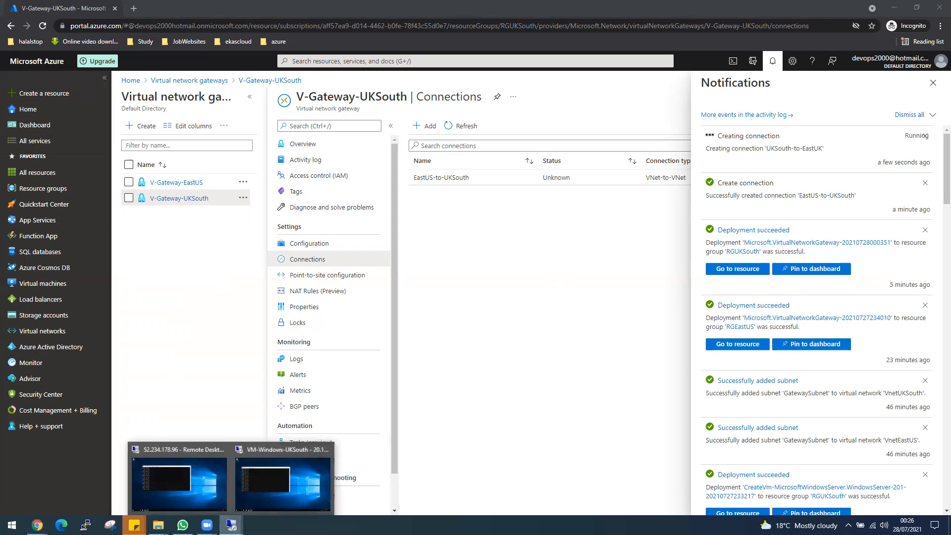
left_click(263, 473)
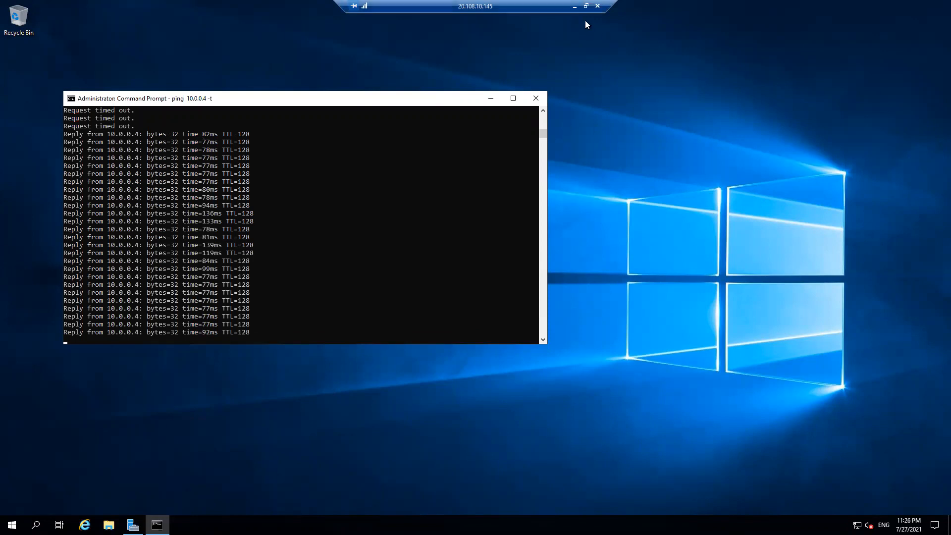
left_click(575, 6)
mouse_move(232, 525)
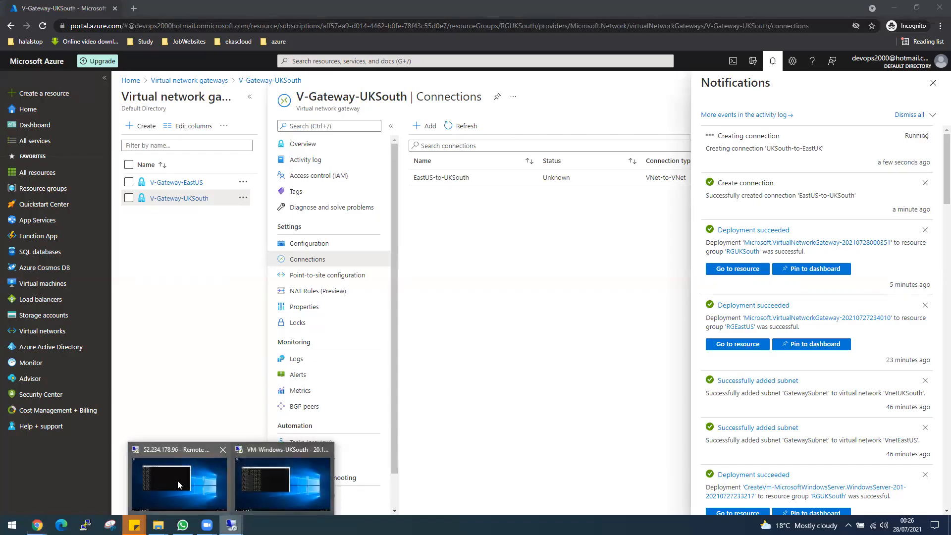
left_click(177, 481)
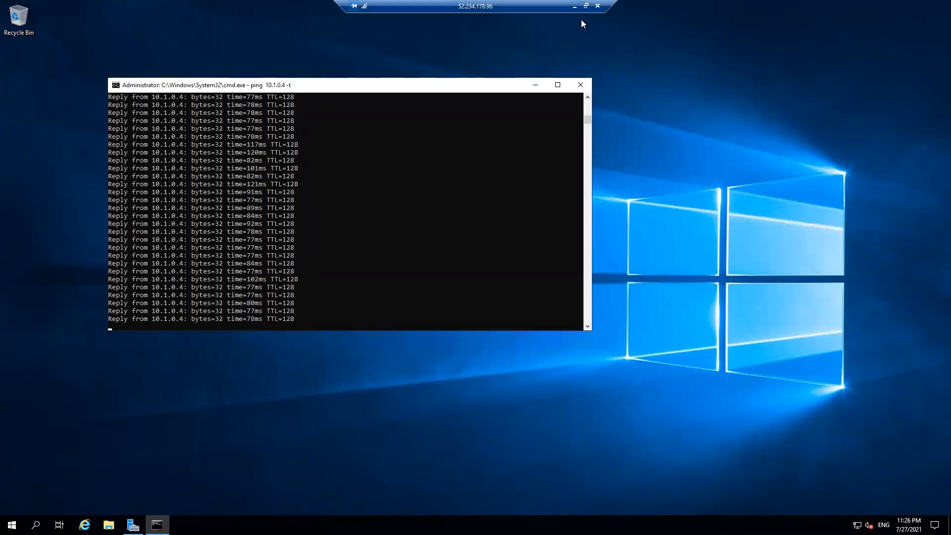
left_click(574, 6)
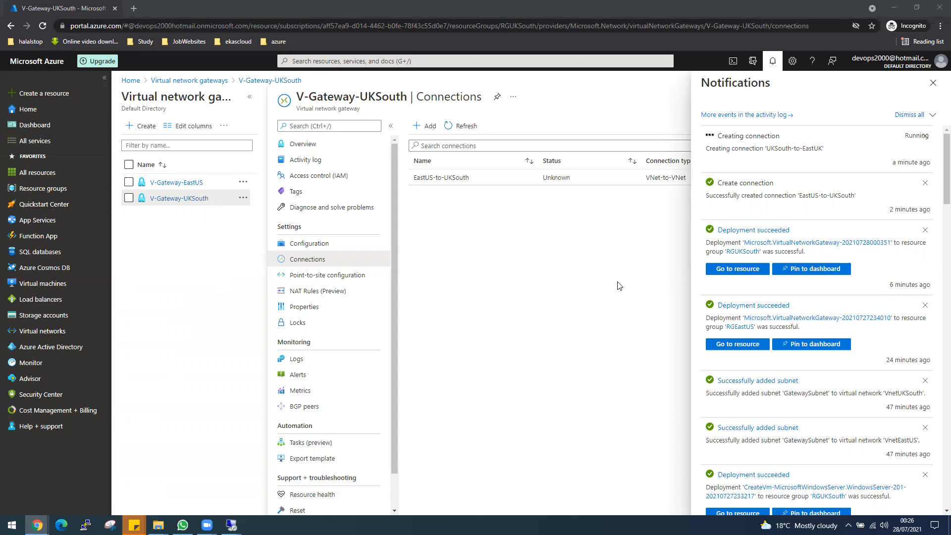
Refresh the gateway's connections to show UKSouth-to-EastUK, recheck the UK South ping, then list virtual machines
left_click(774, 61)
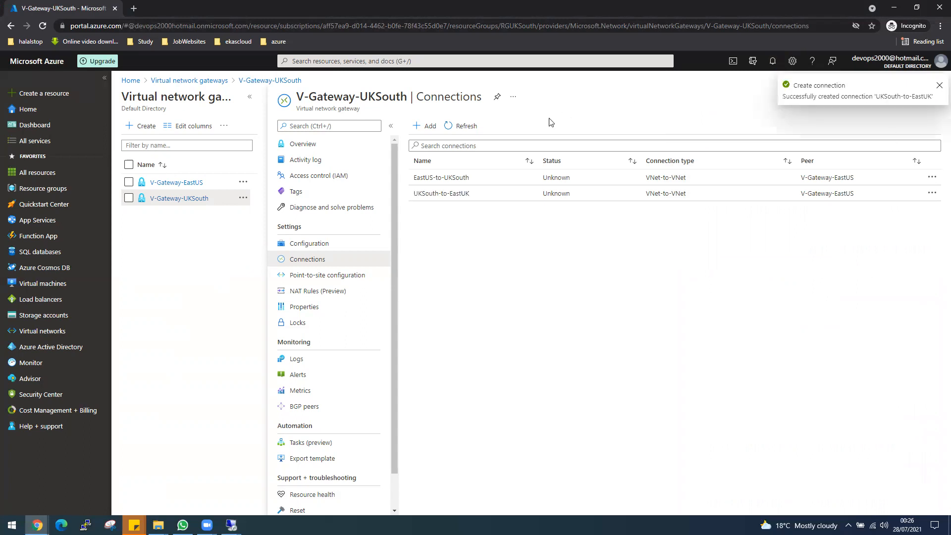
left_click(465, 131)
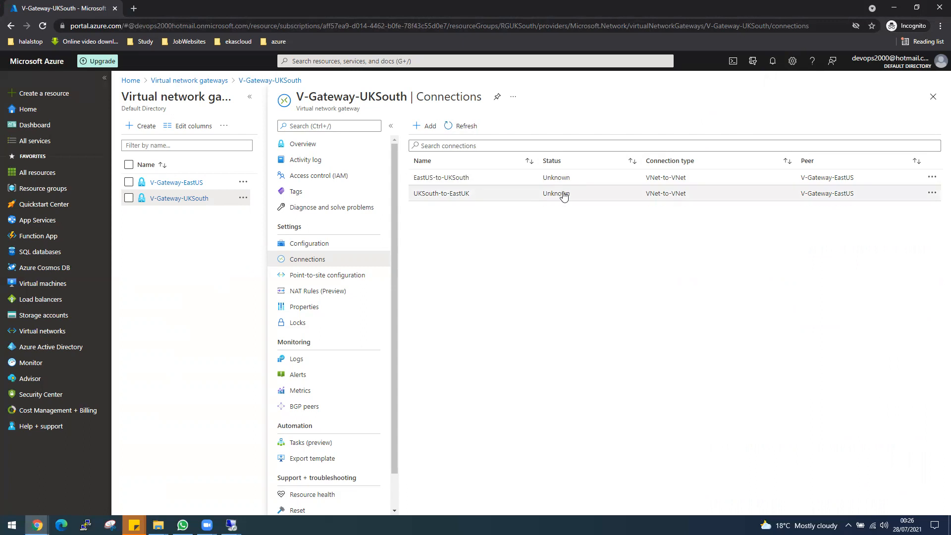
mouse_move(231, 525)
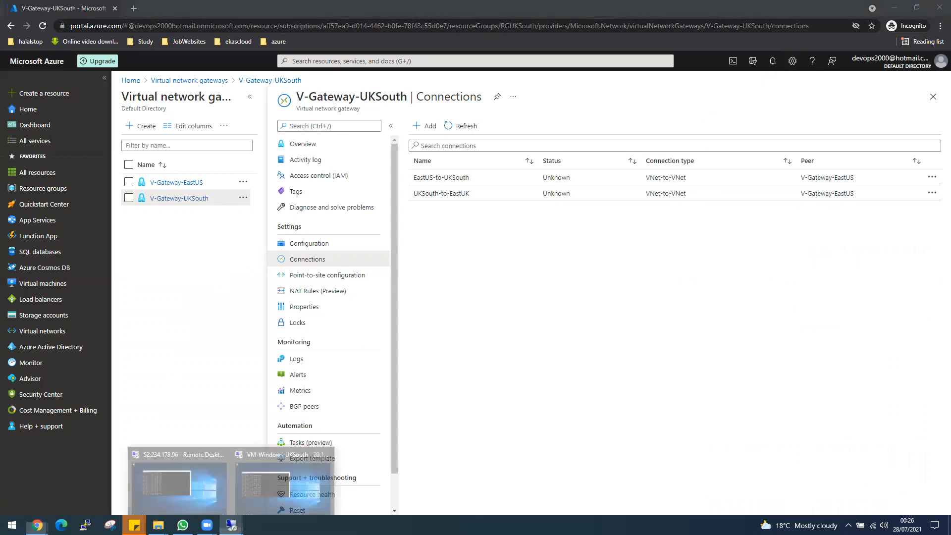
left_click(263, 504)
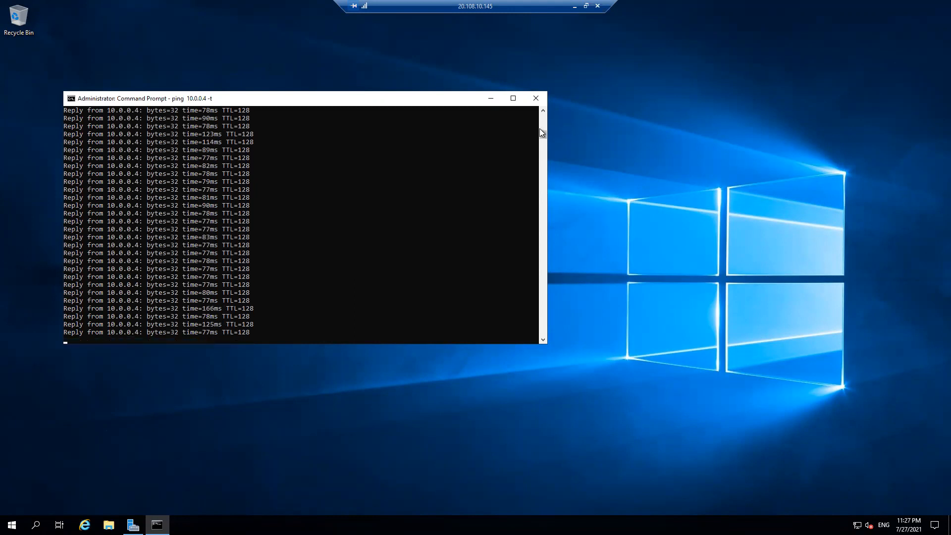
left_click_drag(541, 133, 540, 132)
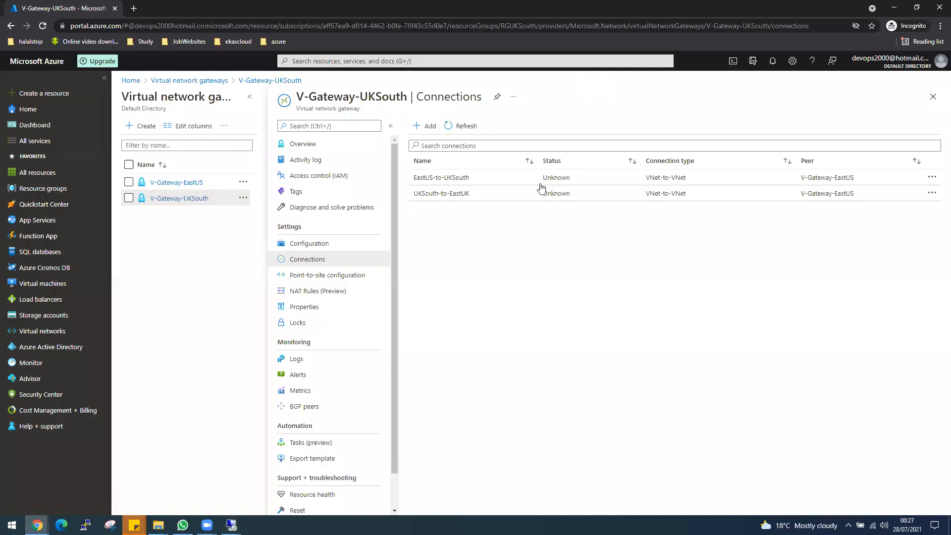
left_click(43, 284)
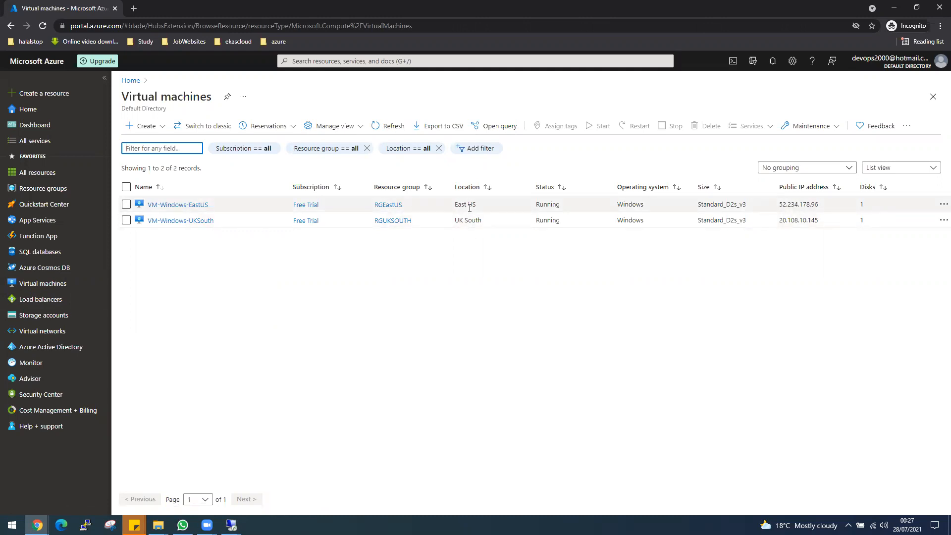
Go from VM-Windows-EastUS to V-Gateway-EastUS's Connections and refresh the list
left_click(191, 205)
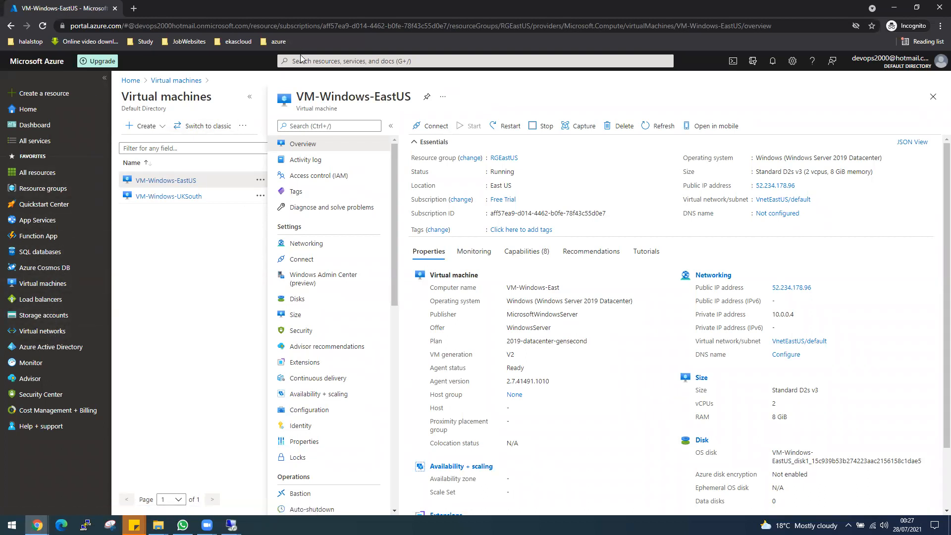
left_click(361, 222)
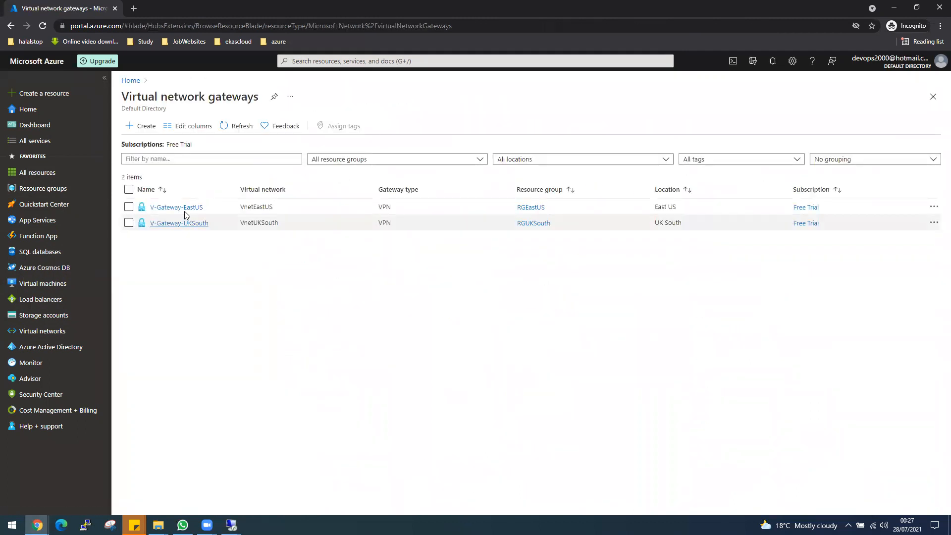
left_click(183, 207)
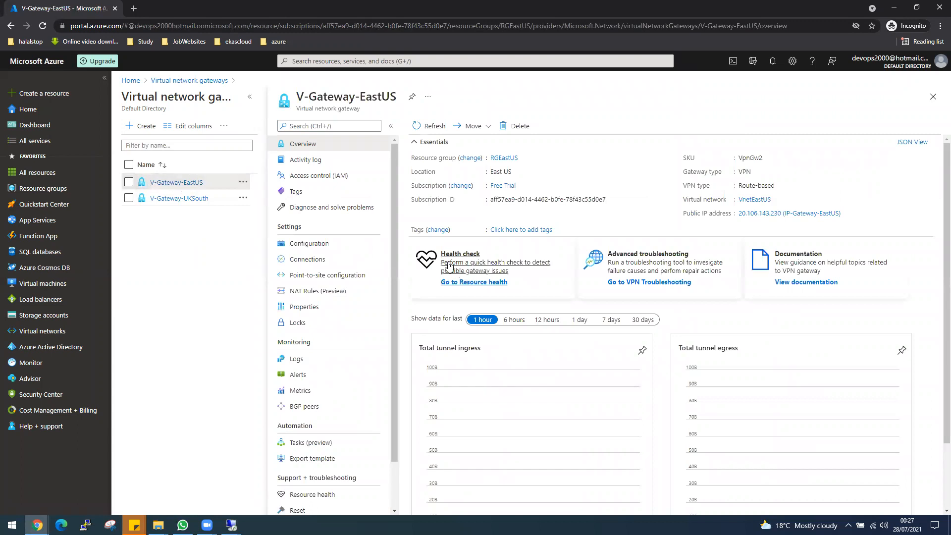
left_click(311, 268)
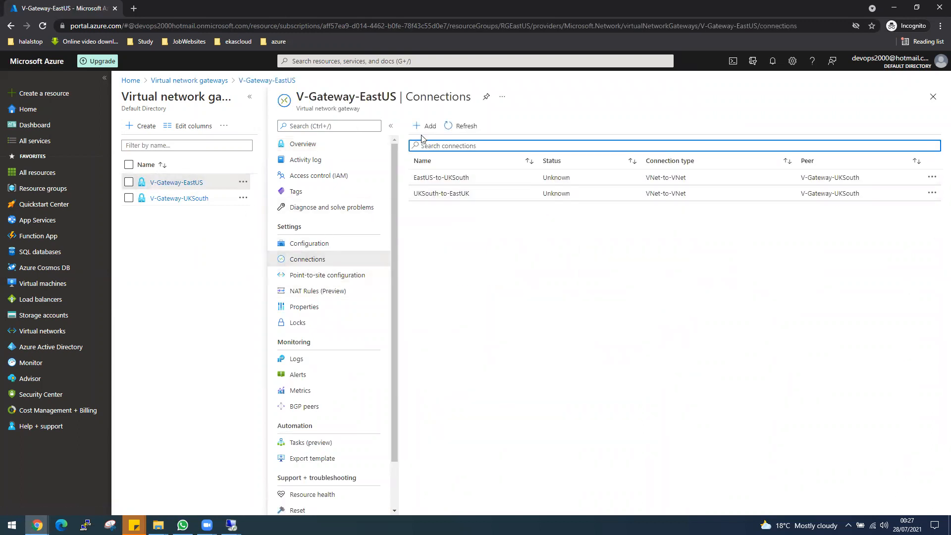
left_click(448, 127)
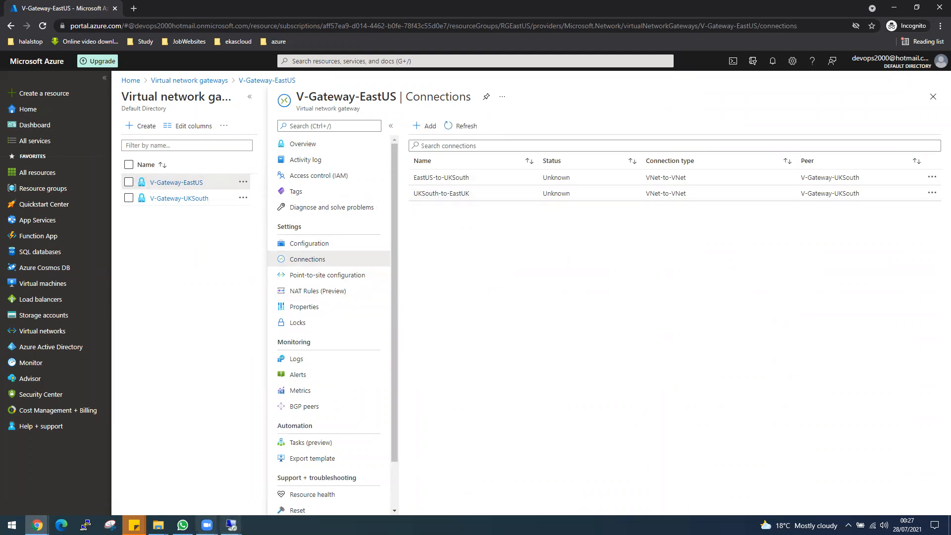
Check the ping output in the remote session and return to the portal
mouse_move(231, 524)
left_click(260, 499)
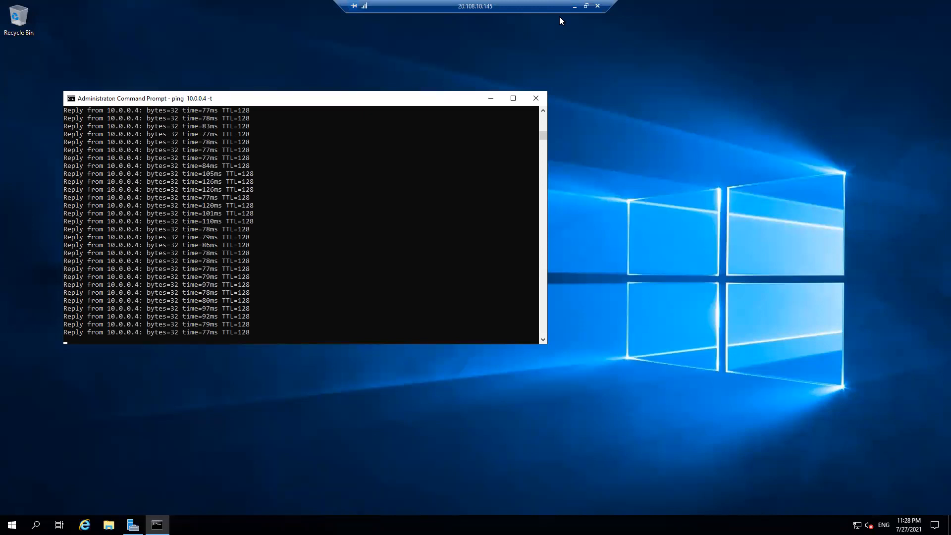
key("alt+Tab")
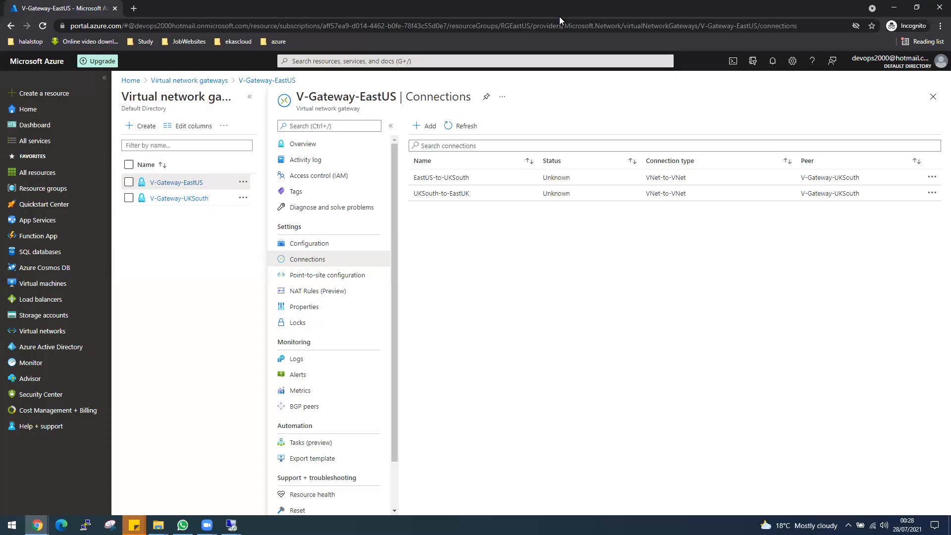